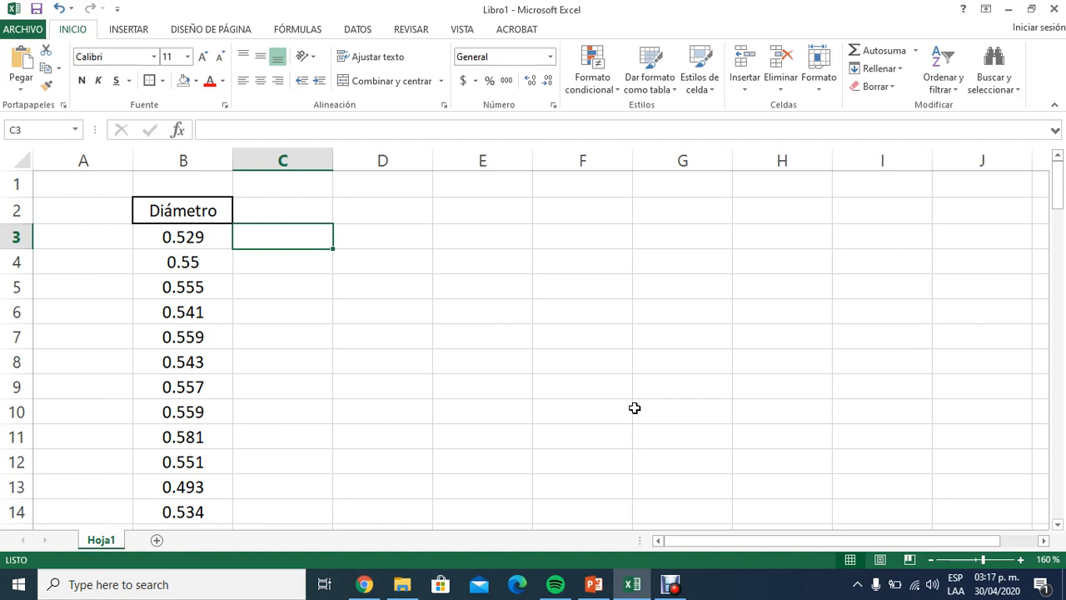
{"action": "left_click", "coordinate": [313, 210]}
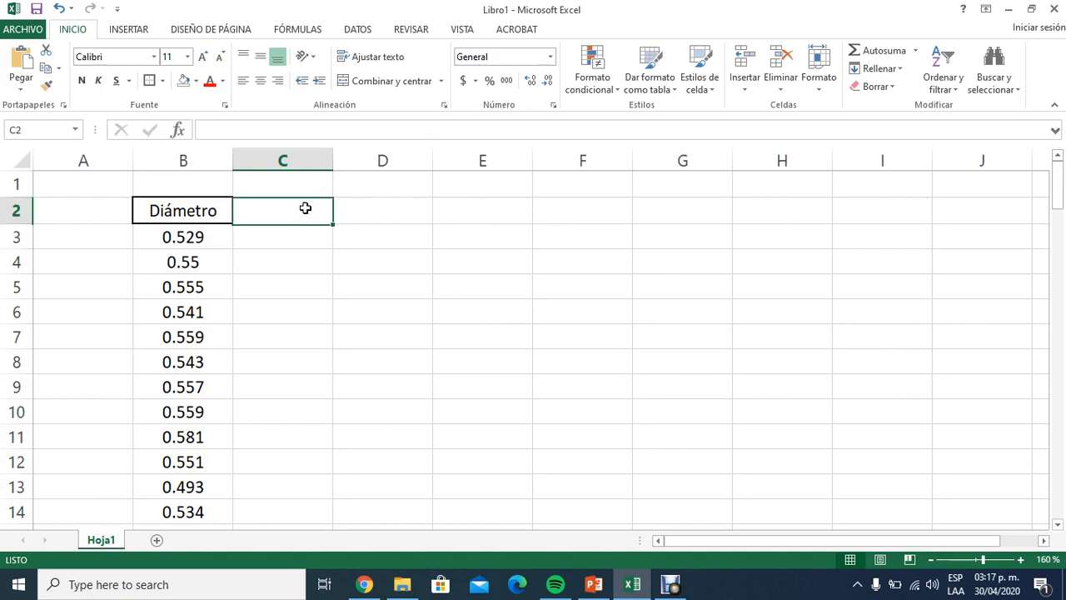
{"action": "left_click", "coordinate": [208, 210]}
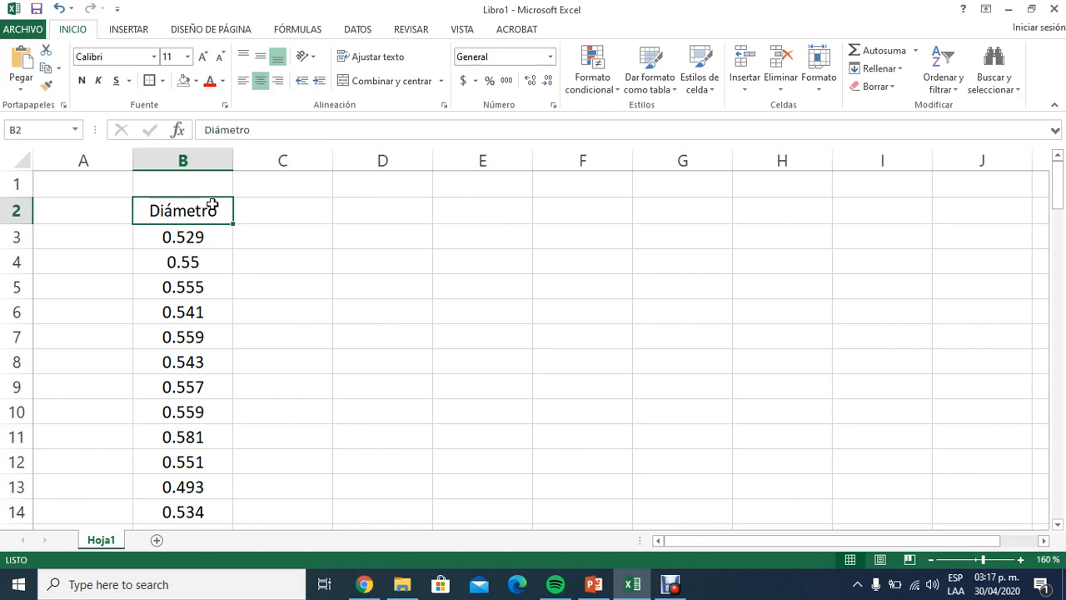
{"action": "left_click", "coordinate": [209, 243]}
{"action": "left_click_drag", "start_coordinate": [208, 264], "coordinate": [200, 316]}
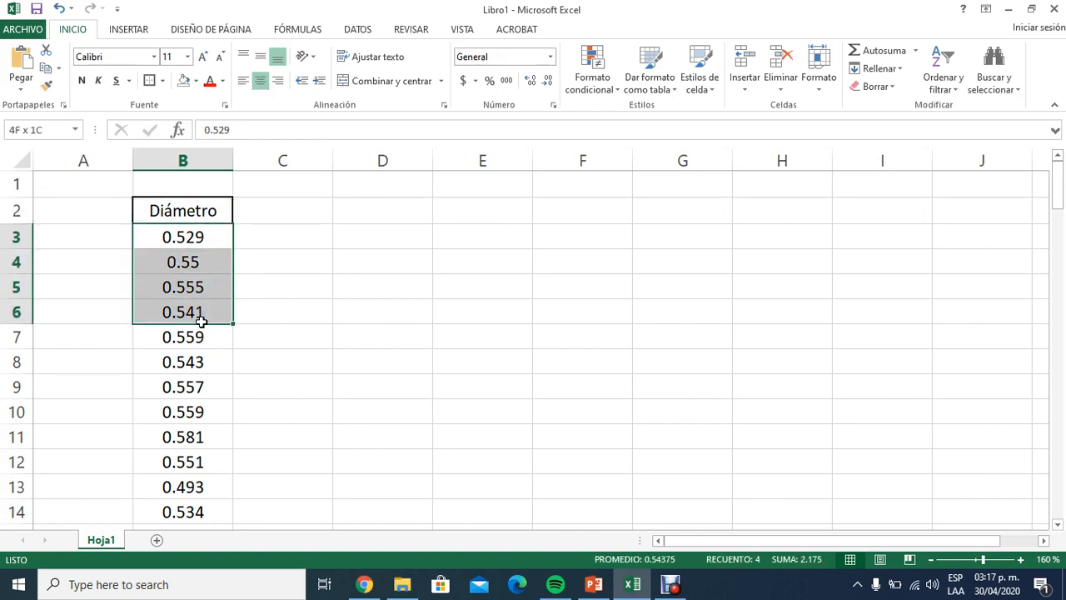
{"action": "left_click", "coordinate": [208, 255]}
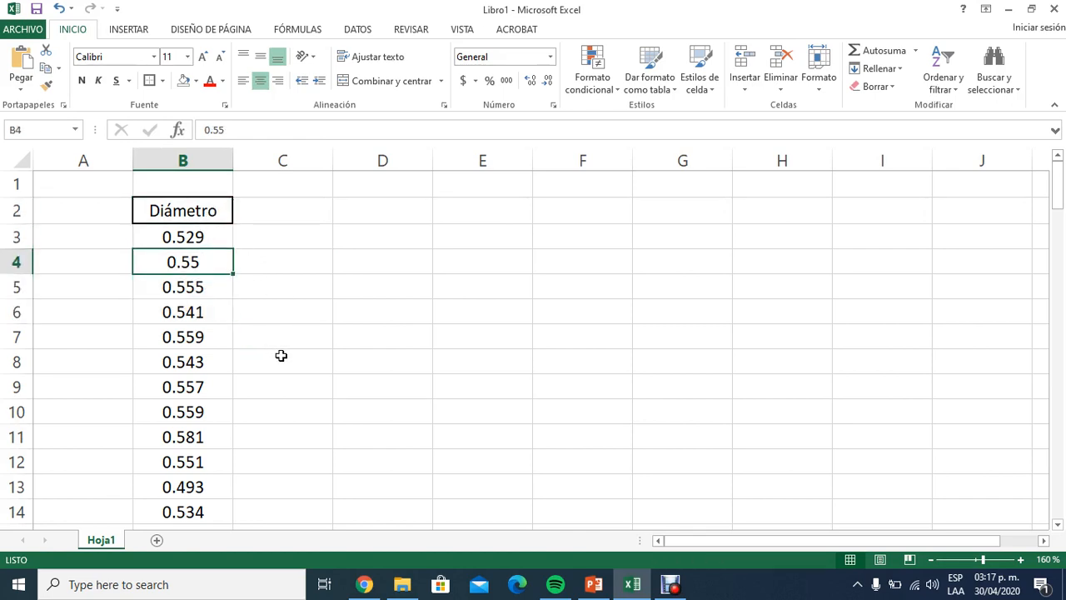
Step: Enter the column headings LSE, media and LIE in cells C2, D2 and E2, beside the Diámetro heading
{"action": "left_click", "coordinate": [301, 209]}
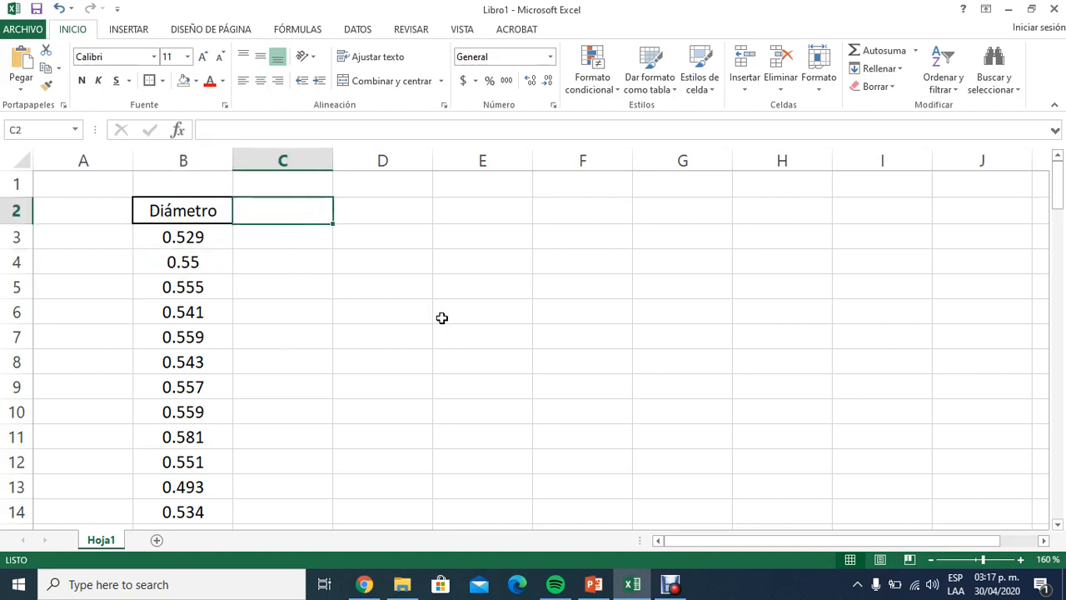
{"action": "type", "text": "L"}
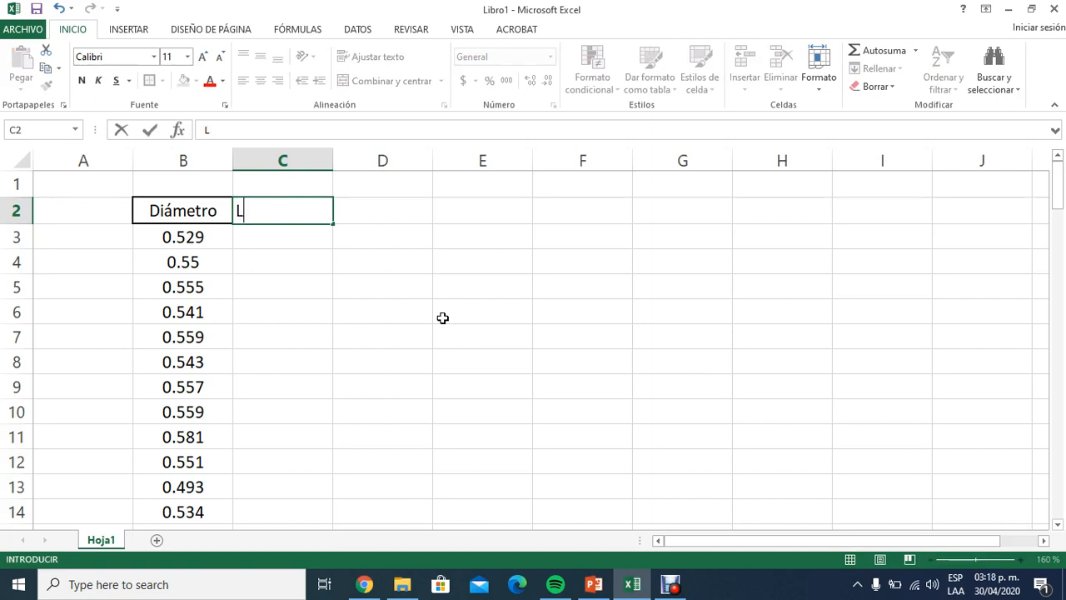
{"action": "type", "text": "SE"}
{"action": "key", "text": "Tab"}
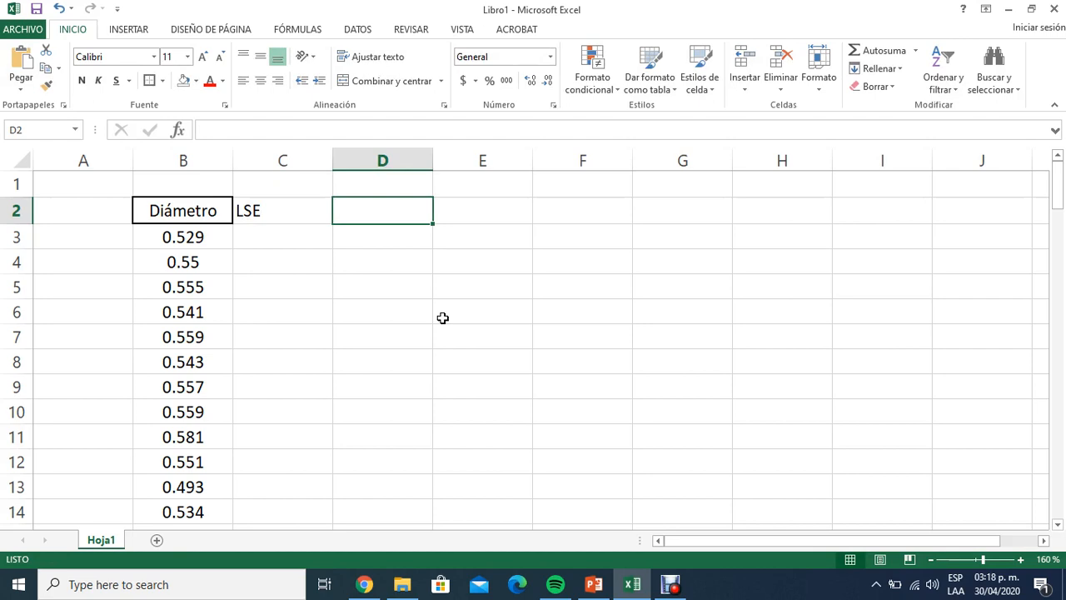
{"action": "type", "text": "media"}
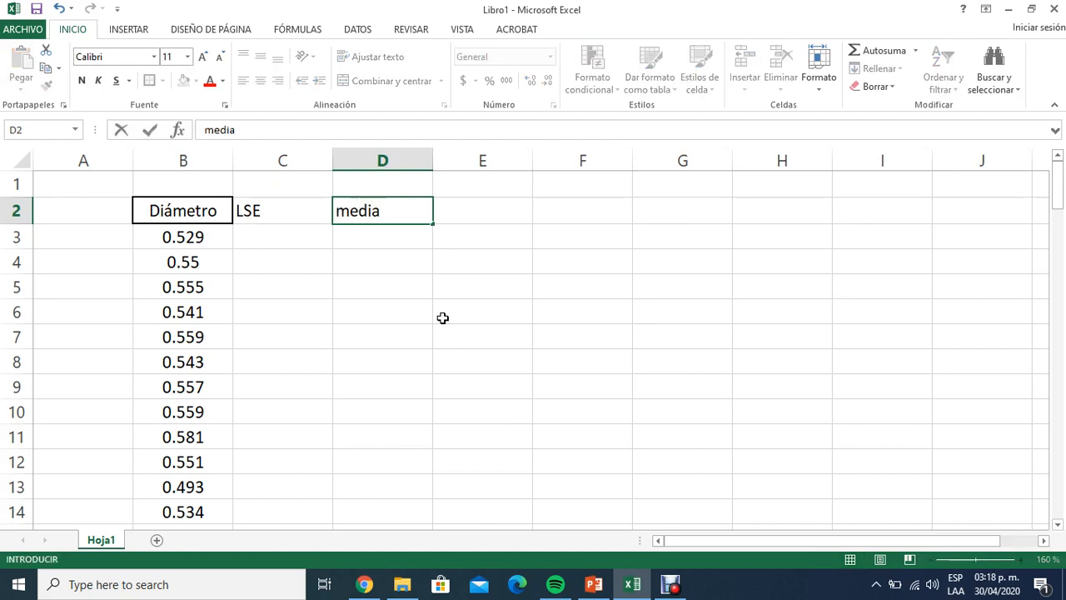
{"action": "key", "text": "Tab"}
{"action": "type", "text": "L"}
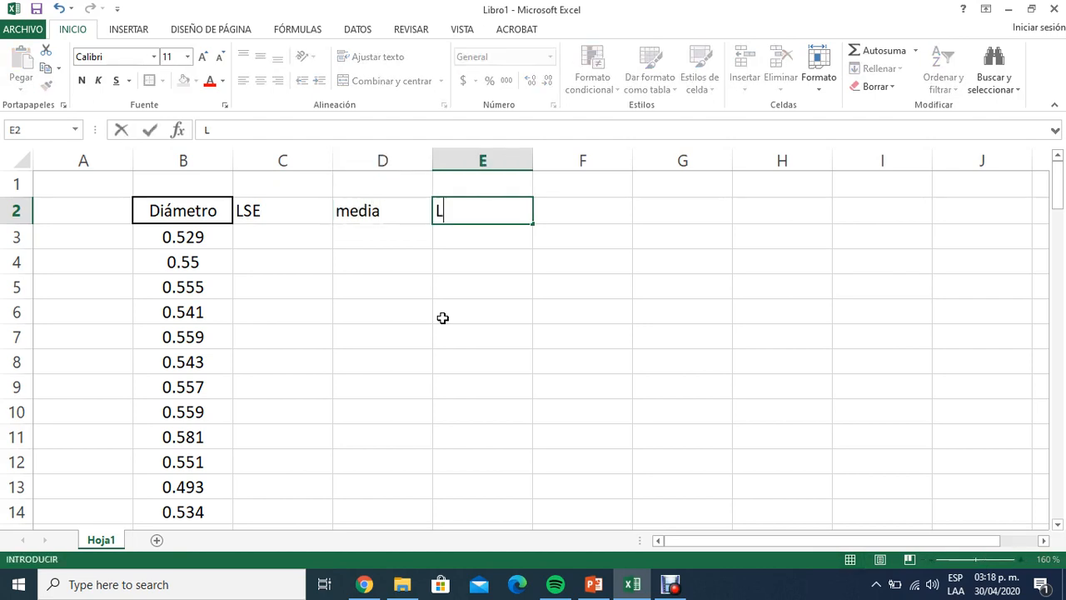
{"action": "type", "text": "IE"}
Step: Enter 0.6 under LSE, 0.55 under media and 0.5 under LIE in row 3
{"action": "left_click", "coordinate": [283, 235]}
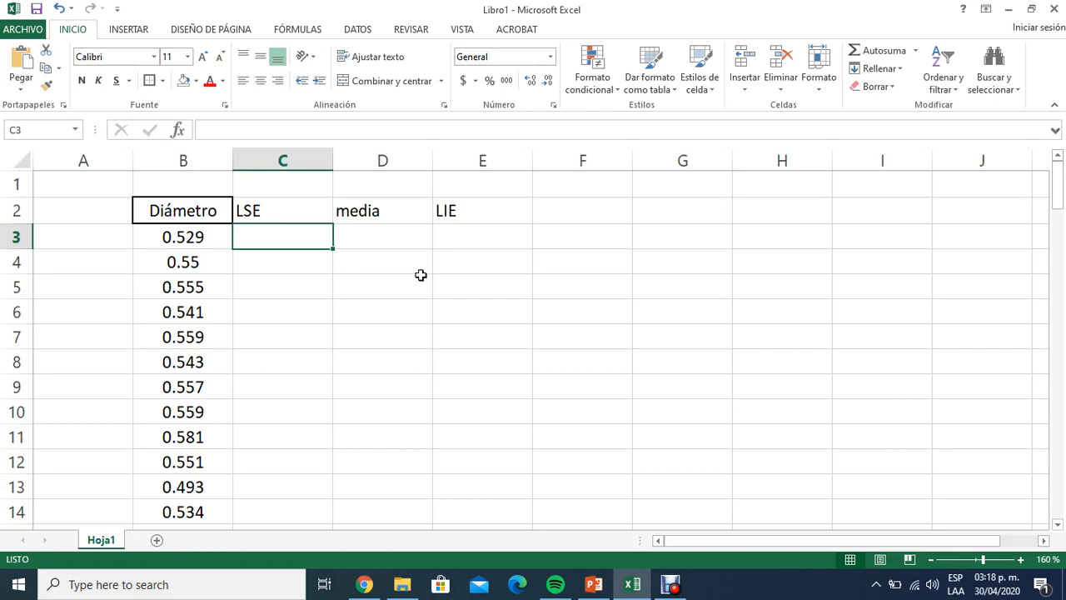
{"action": "type", "text": "0.6"}
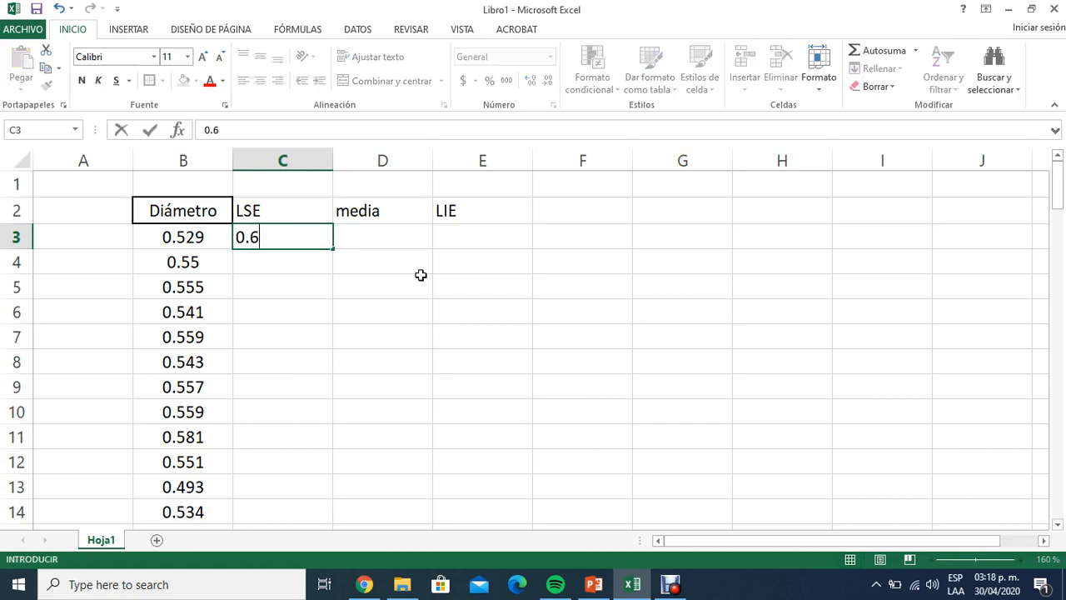
{"action": "left_click", "coordinate": [390, 242]}
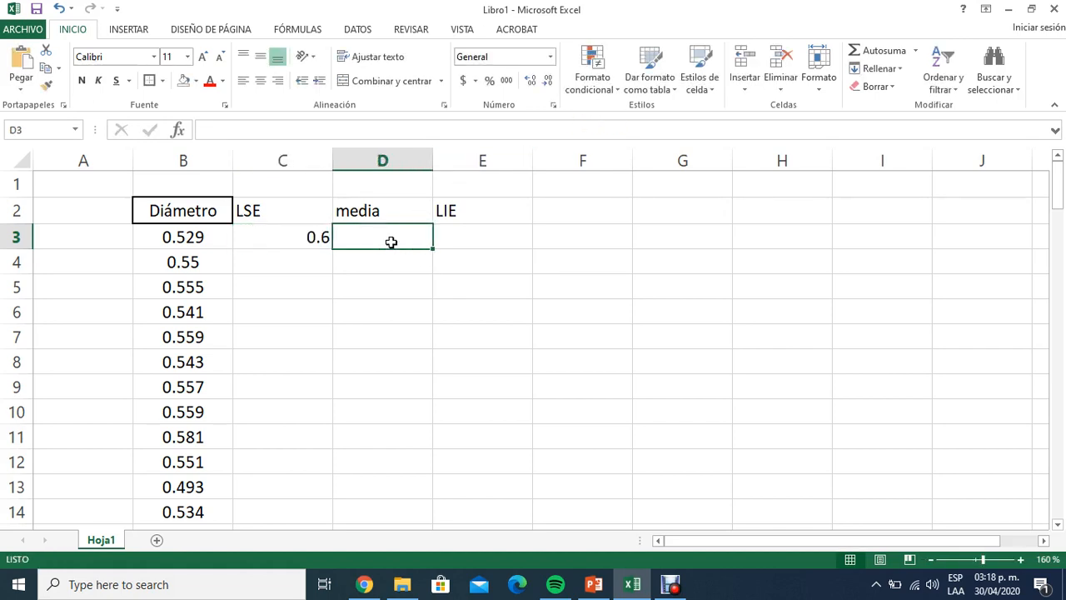
{"action": "type", "text": "0.55"}
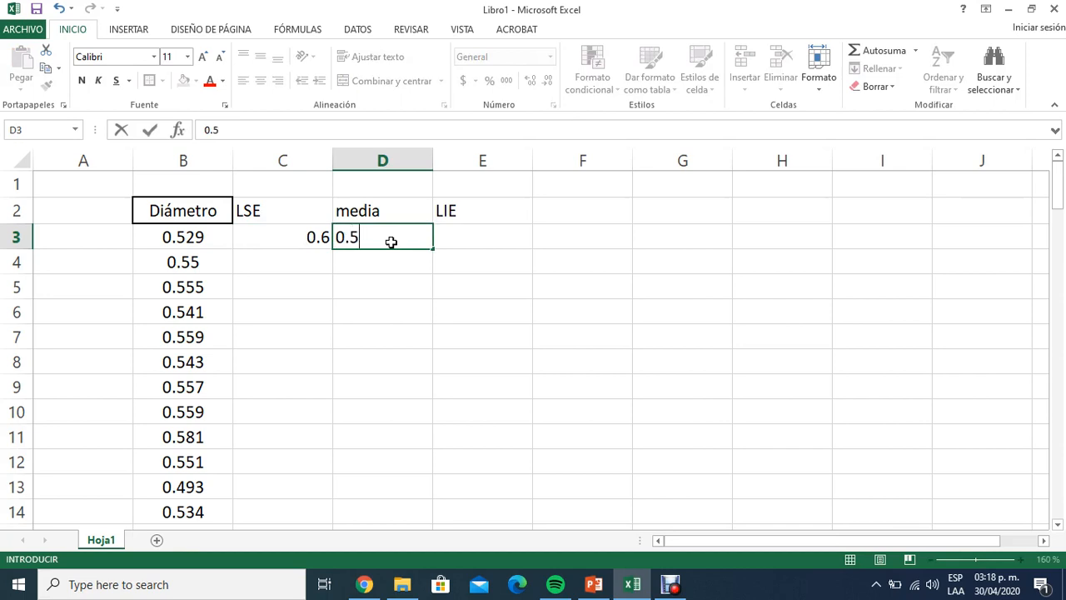
{"action": "left_click", "coordinate": [483, 237]}
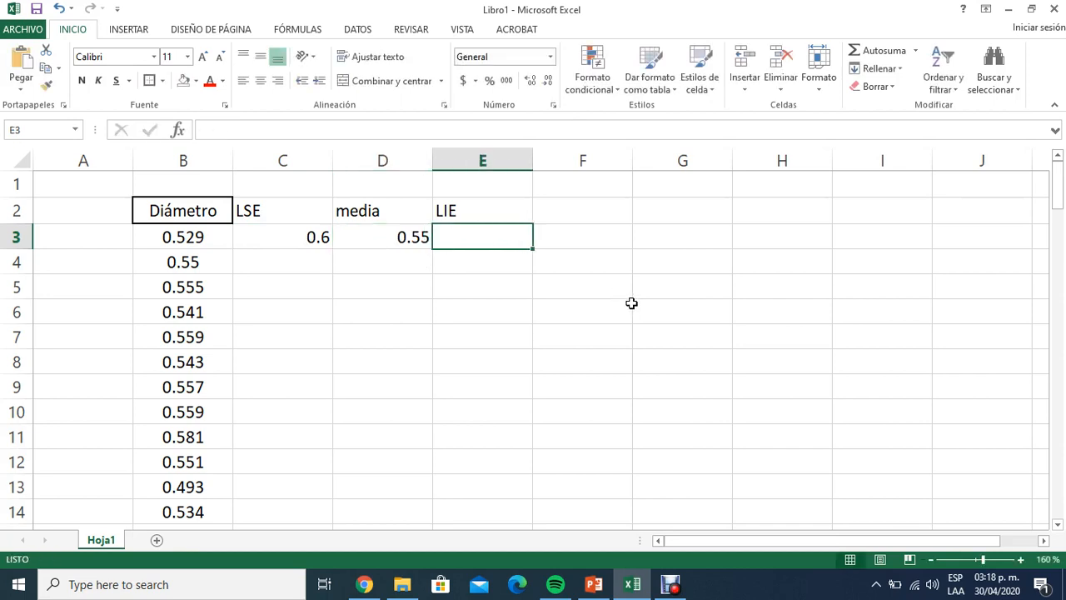
{"action": "type", "text": "0"}
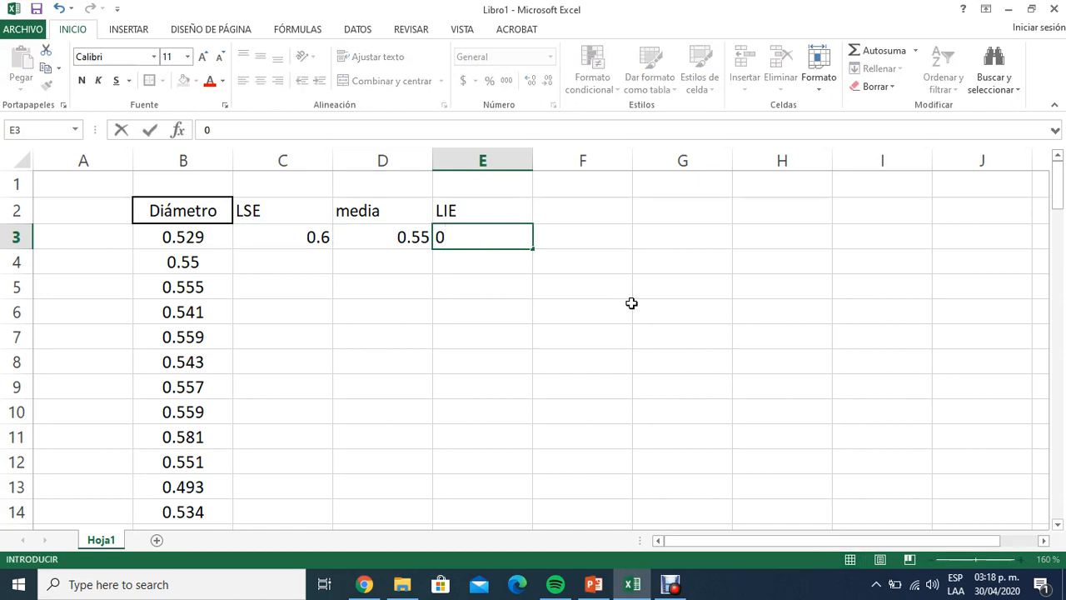
{"action": "type", "text": ".5"}
{"action": "left_click", "coordinate": [453, 281]}
{"action": "left_click_drag", "start_coordinate": [304, 206], "coordinate": [405, 239]}
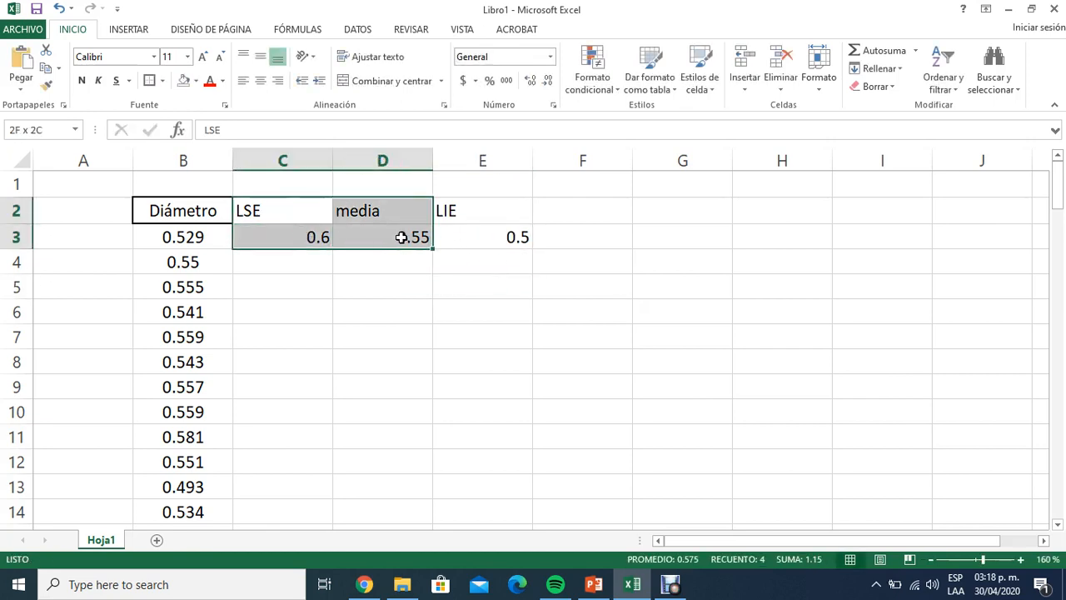
{"action": "left_click", "coordinate": [491, 236]}
{"action": "left_click_drag", "start_coordinate": [324, 204], "coordinate": [459, 229]}
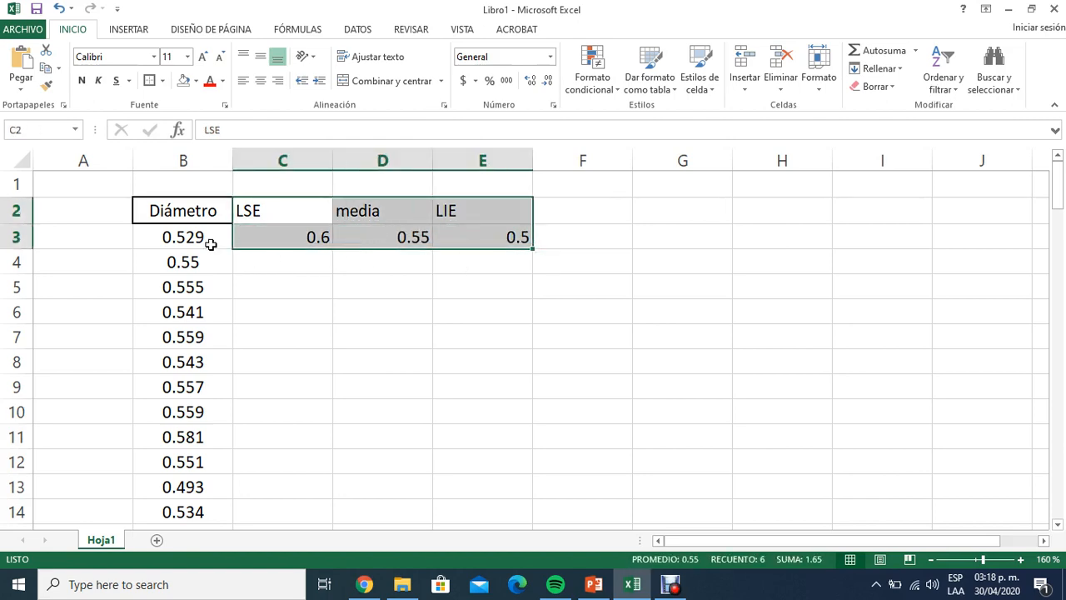
{"action": "left_click_drag", "start_coordinate": [197, 214], "coordinate": [198, 307]}
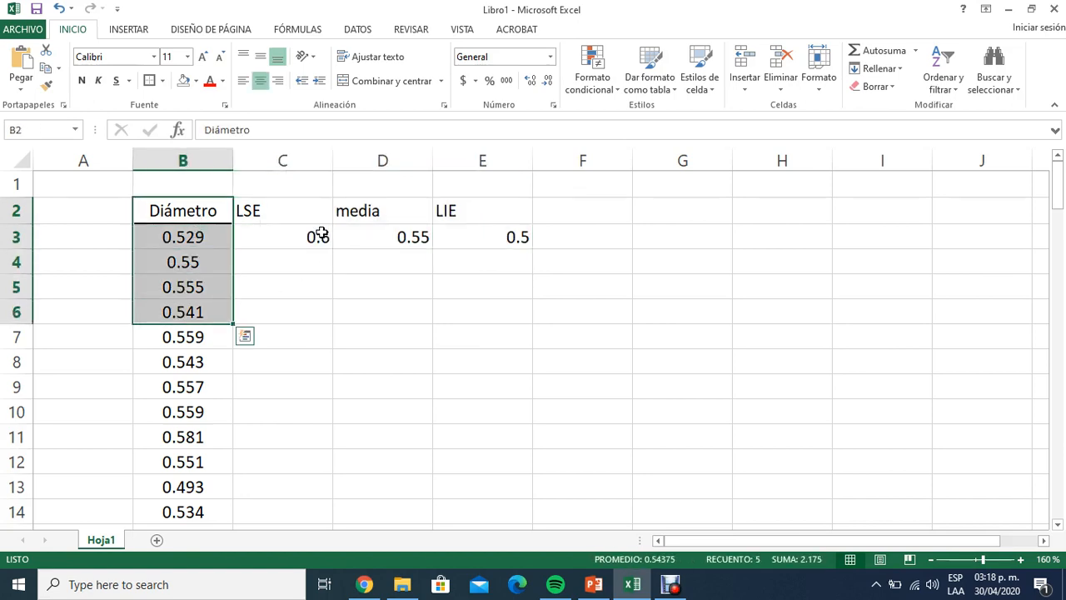
{"action": "left_click", "coordinate": [289, 208]}
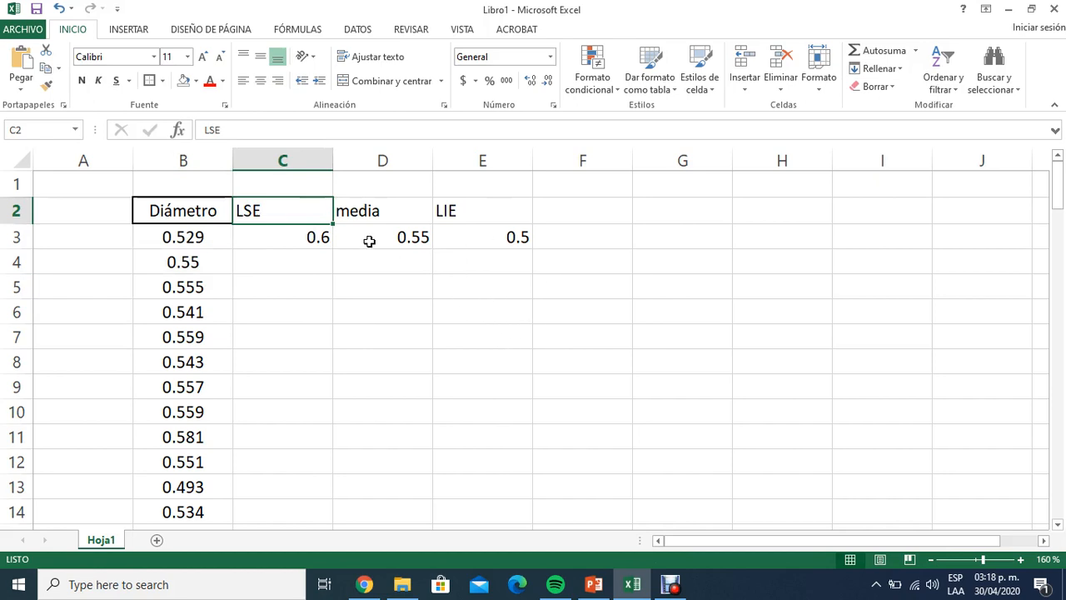
{"action": "left_click_drag", "start_coordinate": [212, 215], "coordinate": [192, 287]}
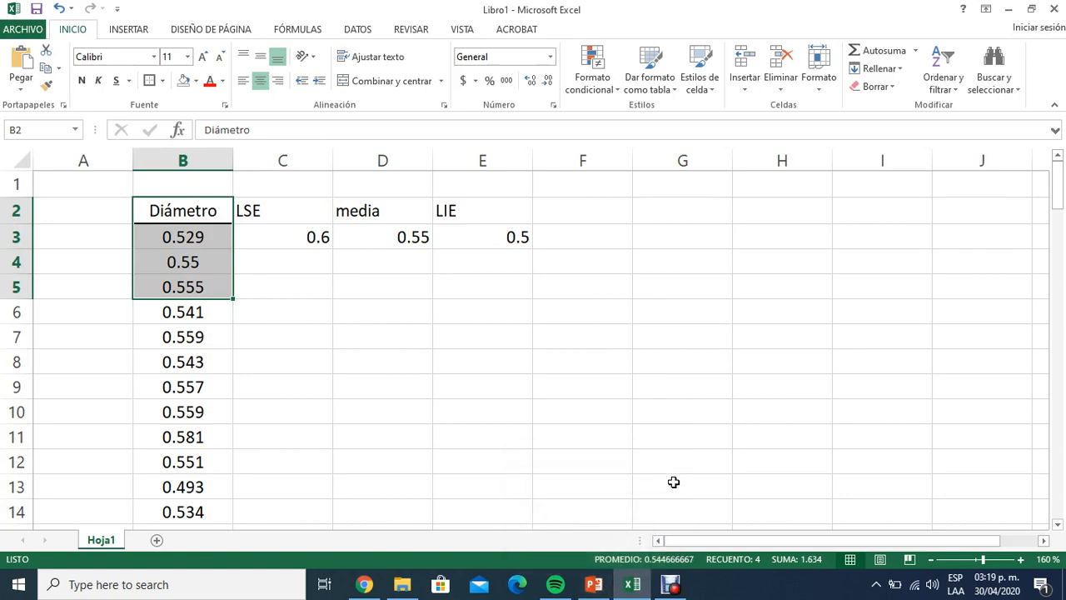
Step: Switch to the CEP_Cp_Cpk presentation in PowerPoint and copy the text box with the Cp formula on slide 8
{"action": "left_click", "coordinate": [598, 587]}
{"action": "left_click", "coordinate": [578, 424]}
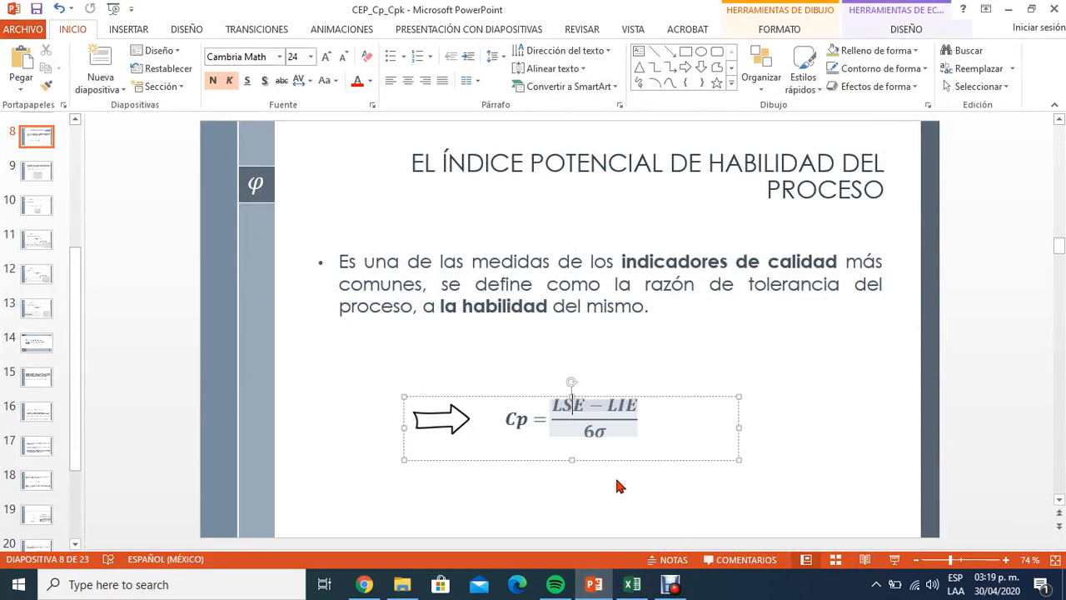
{"action": "key", "text": "Escape"}
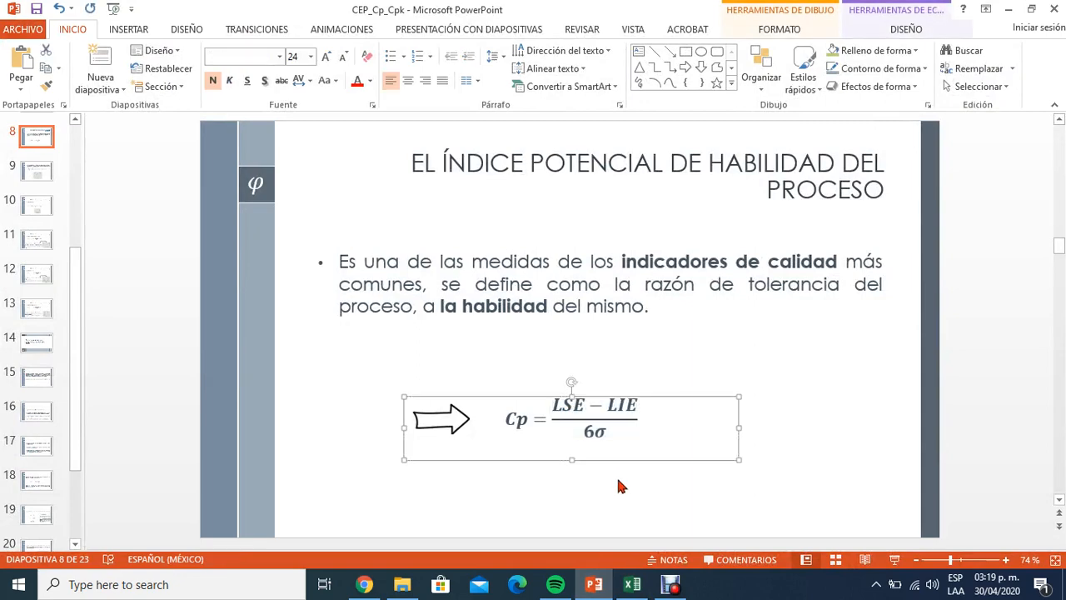
Step: Return to the Excel workbook, paste the Cp formula text box and move it to start at column F, around rows 7 to 12
{"action": "key", "text": "alt+Tab"}
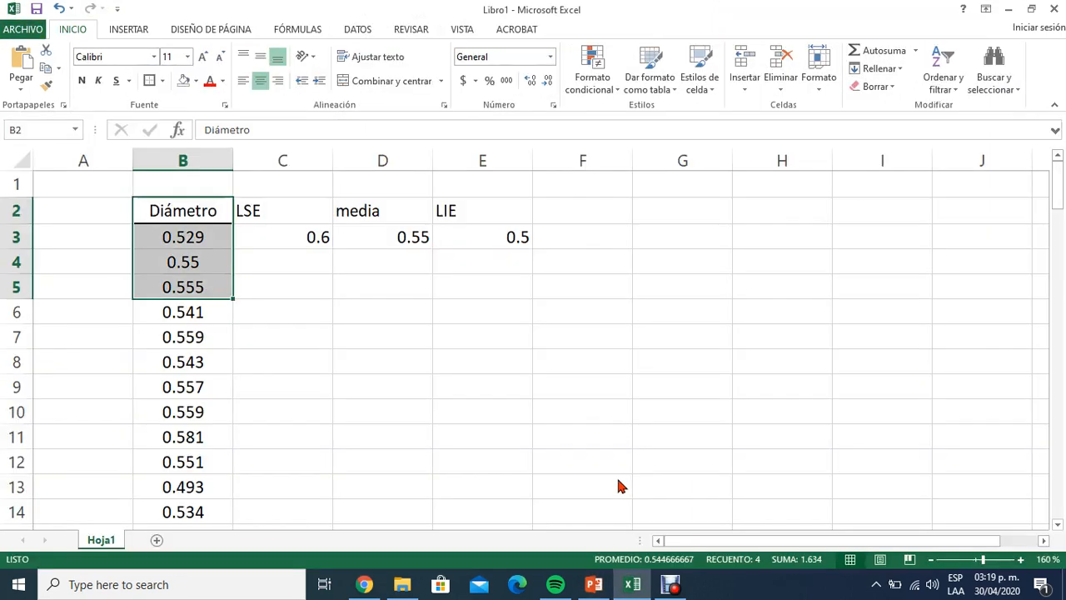
{"action": "left_click", "coordinate": [616, 292]}
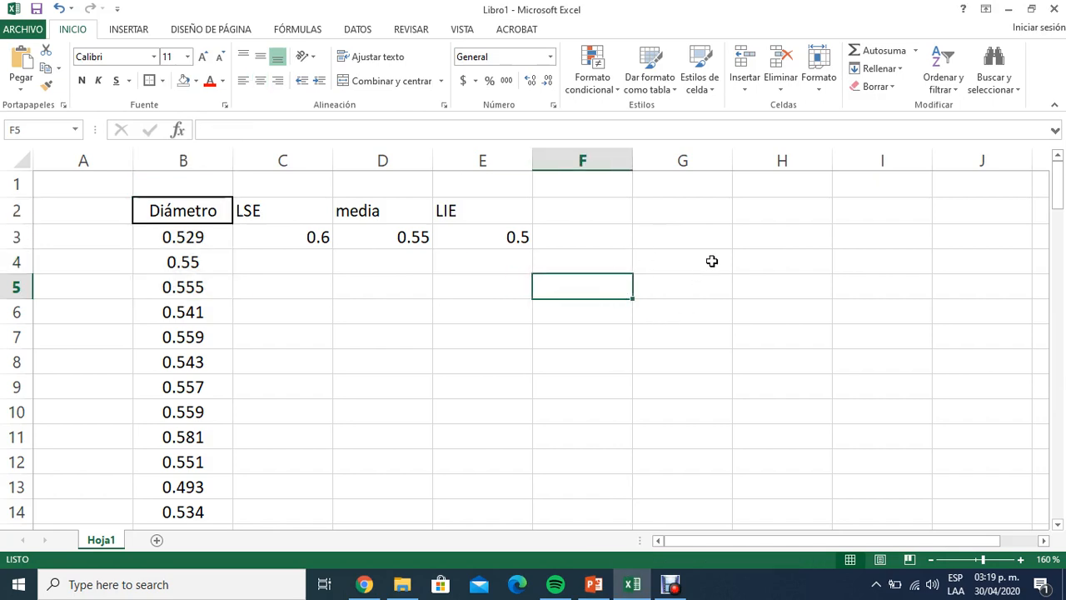
{"action": "left_click", "coordinate": [738, 262]}
{"action": "key", "text": "ctrl+v"}
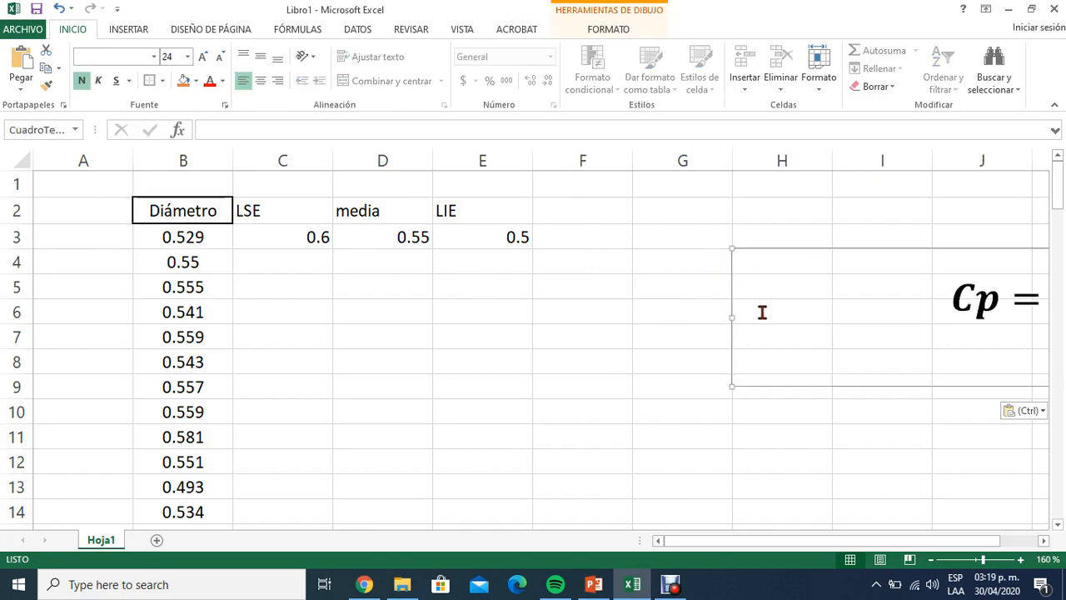
{"action": "left_click_drag", "start_coordinate": [733, 349], "coordinate": [530, 429]}
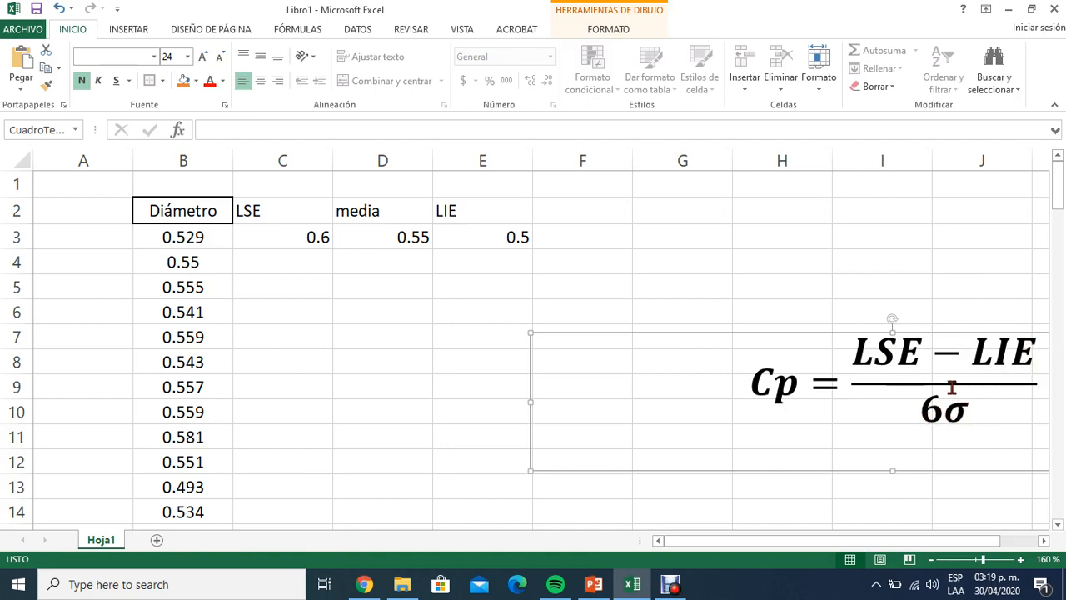
Step: Add the column heading DESVIACIÓN in cell F2, next to LIE
{"action": "left_click", "coordinate": [574, 217]}
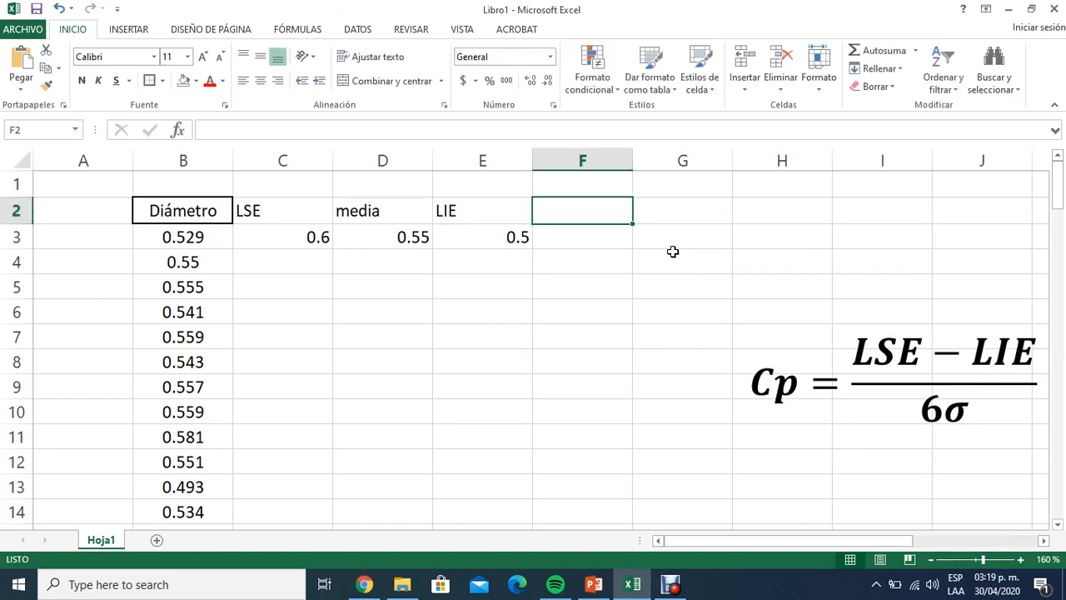
{"action": "type", "text": "DESVIA"}
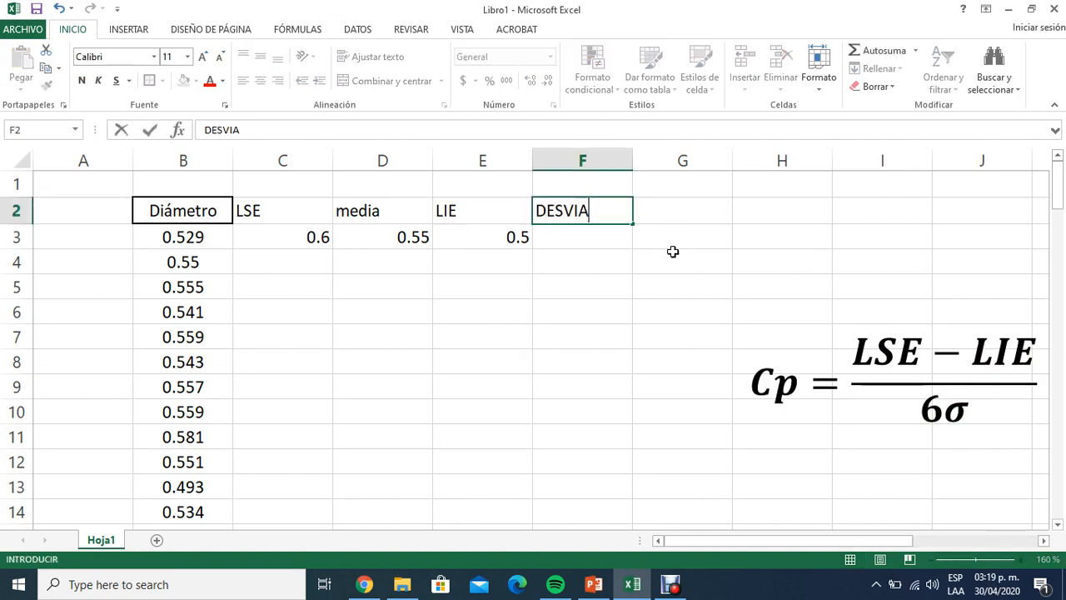
{"action": "type", "text": "CIÓN"}
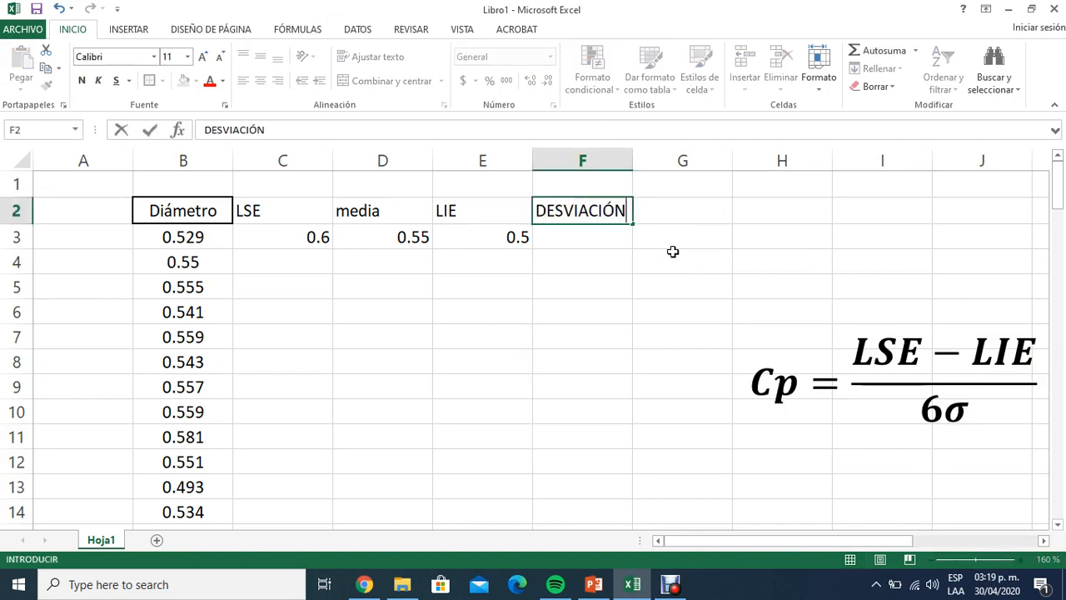
{"action": "key", "text": "Return"}
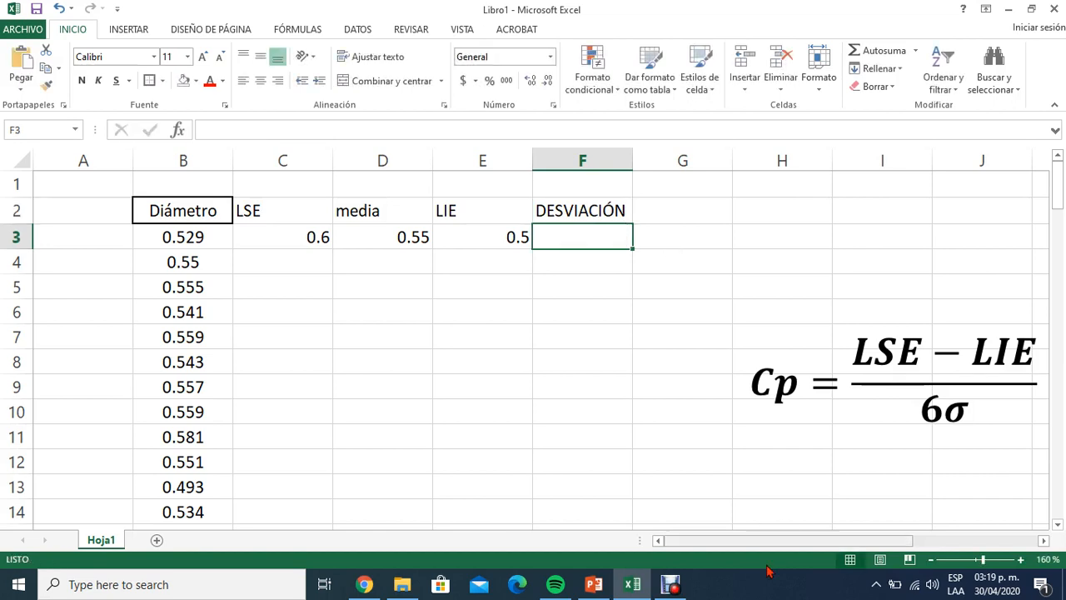
Step: Enter the formula =B3:B102 in cell F3, referencing all the diameter values
{"action": "type", "text": "="}
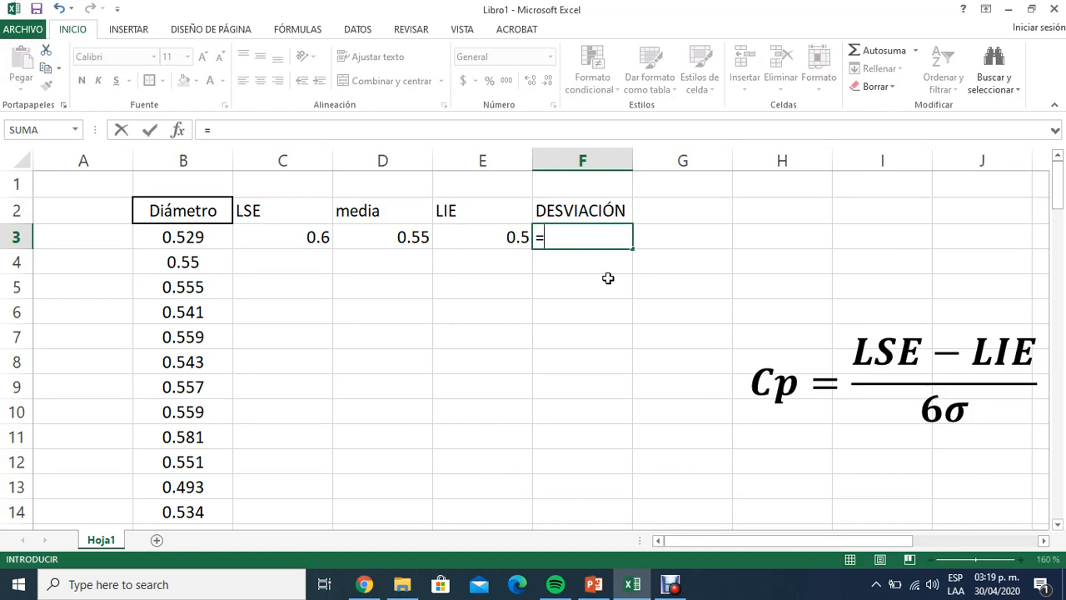
{"action": "left_click", "coordinate": [209, 236]}
{"action": "key", "text": "shift+Down"}
{"action": "key", "text": "shift+Down"}
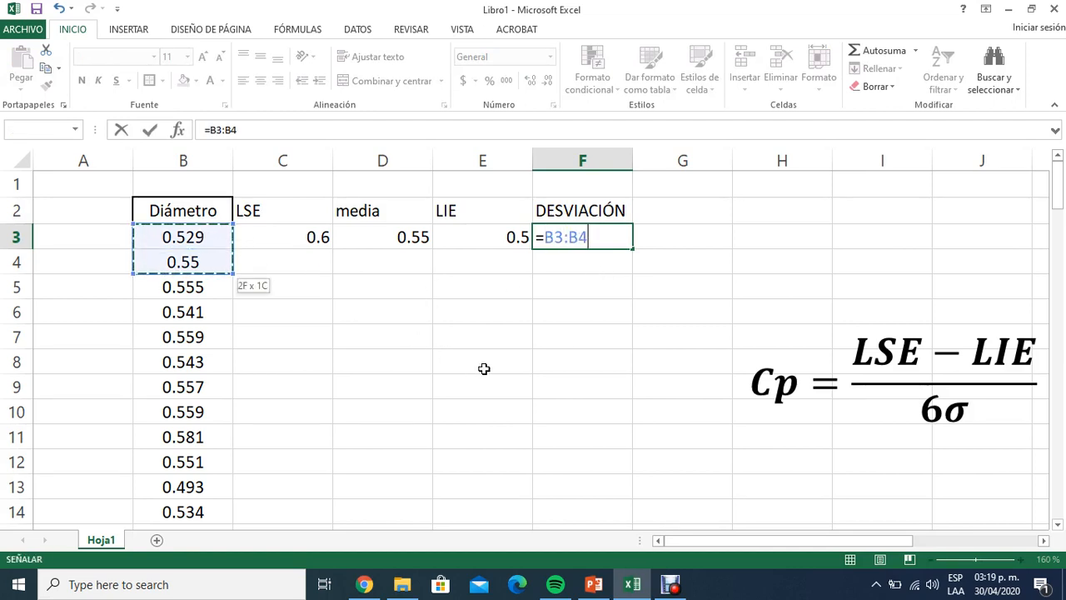
{"action": "key", "text": "End"}
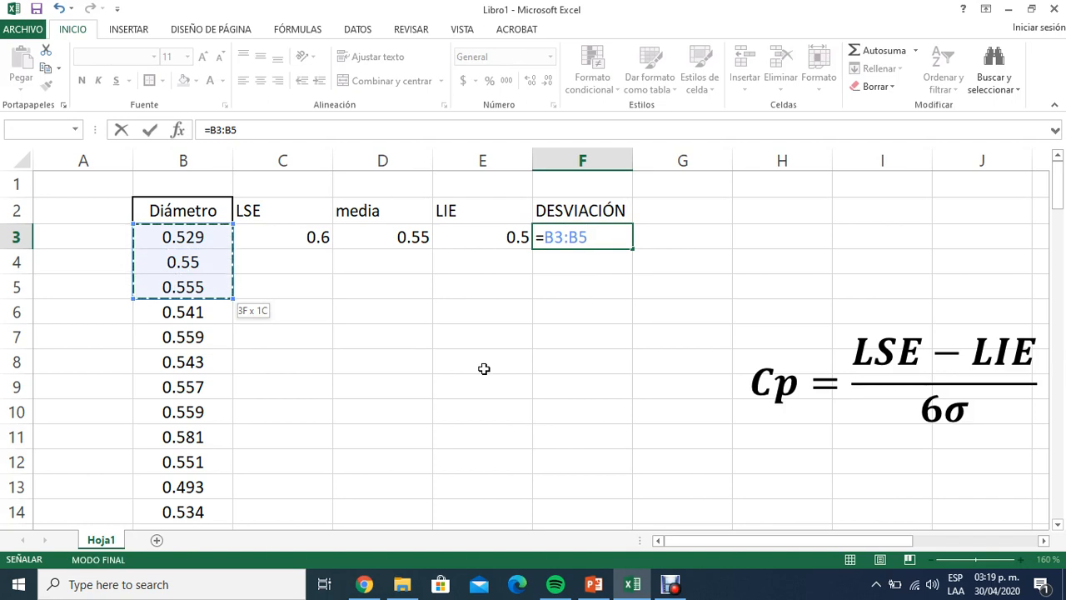
{"action": "key", "text": "shift+Down"}
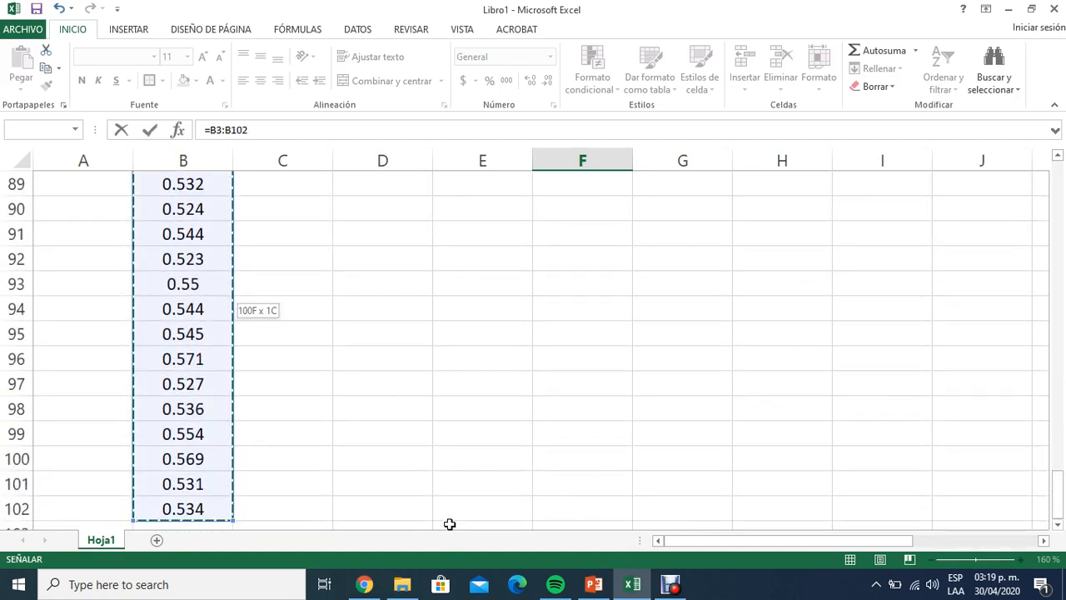
{"action": "key", "text": "Return"}
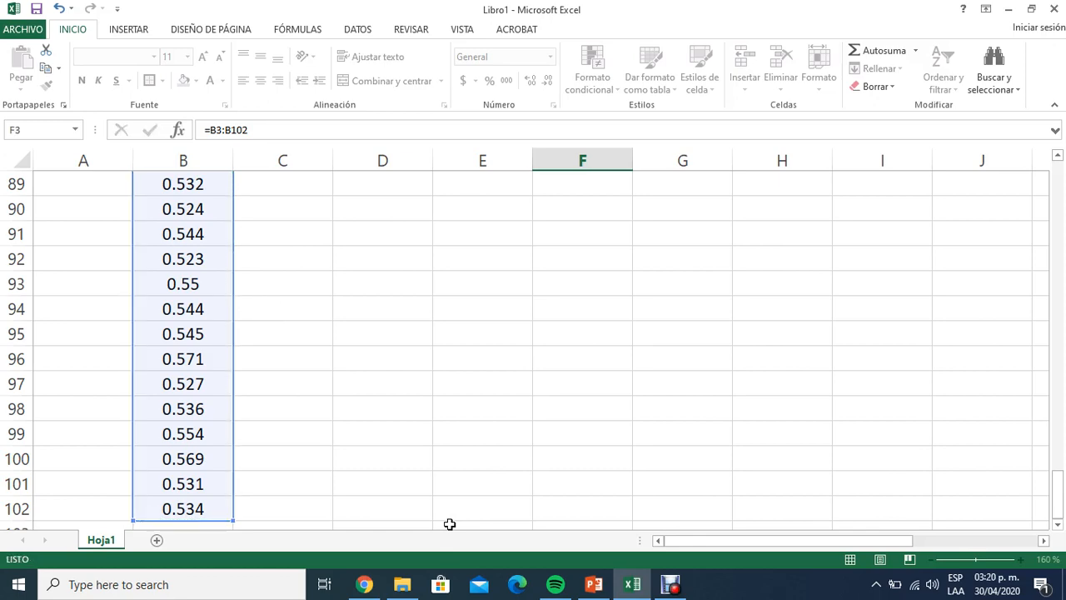
Step: Edit the formula in cell F3 to =DESVEST.M(B3:B102) to calculate the sample standard deviation of the diameters
{"action": "scroll", "coordinate": [724, 236], "scroll_direction": "up", "scroll_amount": 1}
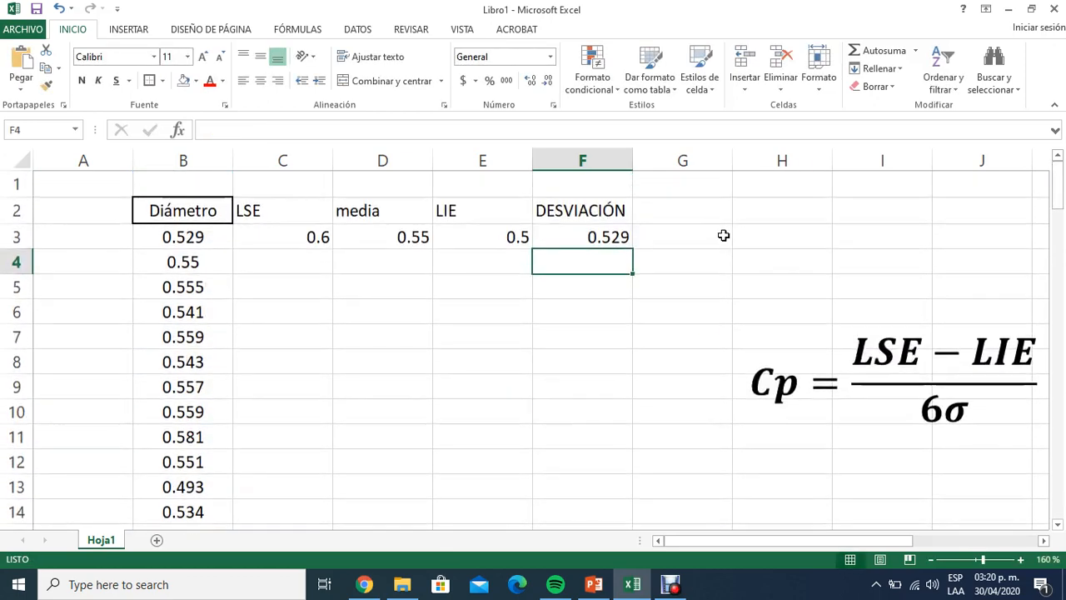
{"action": "left_click", "coordinate": [614, 239]}
{"action": "double_click", "coordinate": [584, 239]}
{"action": "left_click", "coordinate": [546, 237]}
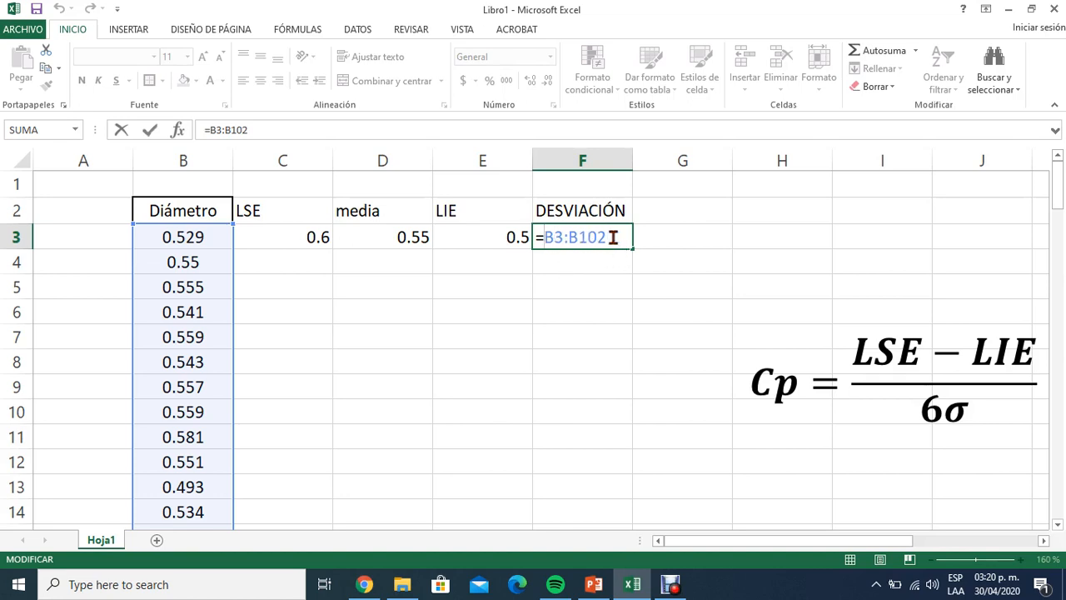
{"action": "left_click", "coordinate": [554, 238]}
{"action": "type", "text": "Des"}
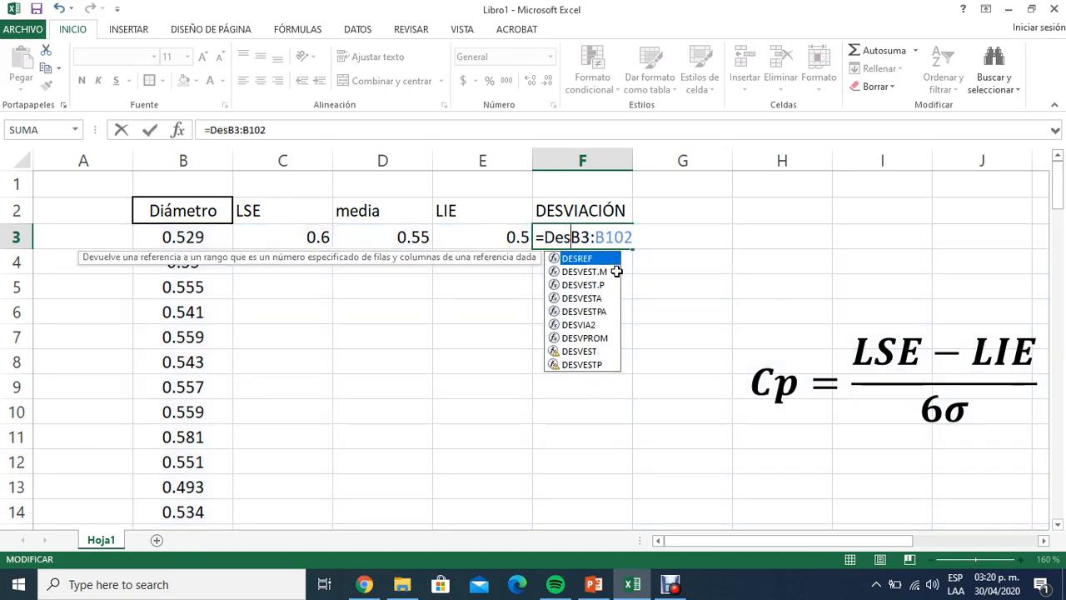
{"action": "type", "text": "vi"}
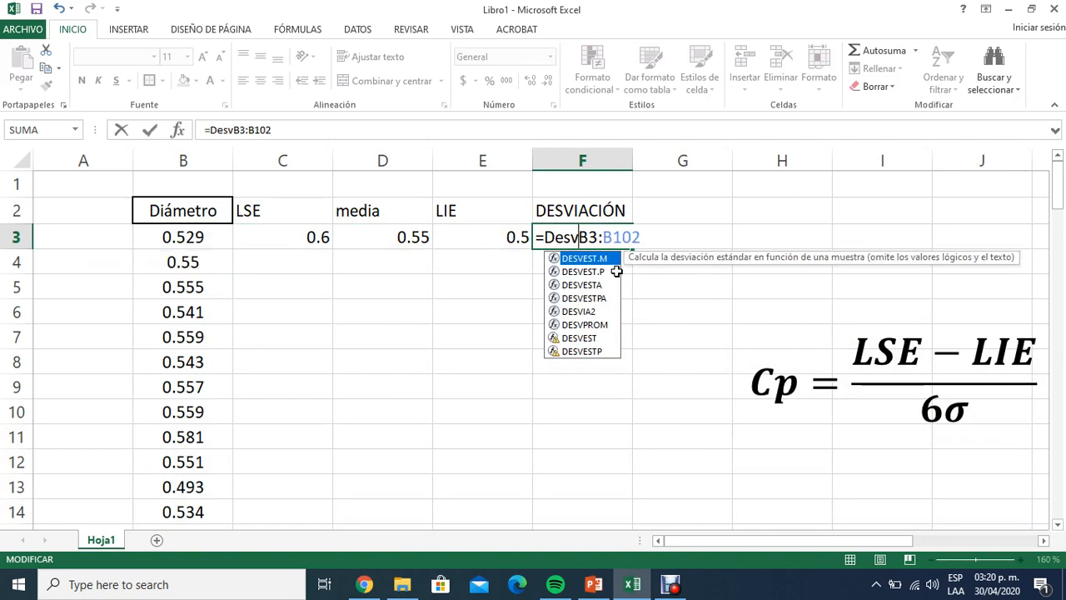
{"action": "key", "text": "BackSpace"}
{"action": "double_click", "coordinate": [603, 259]}
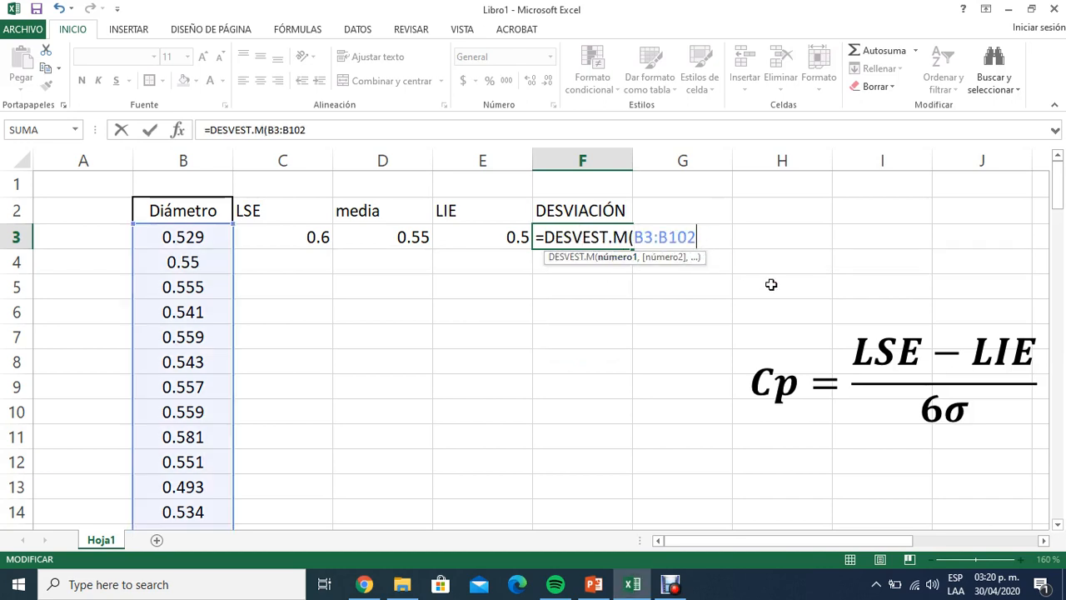
{"action": "type", "text": ")"}
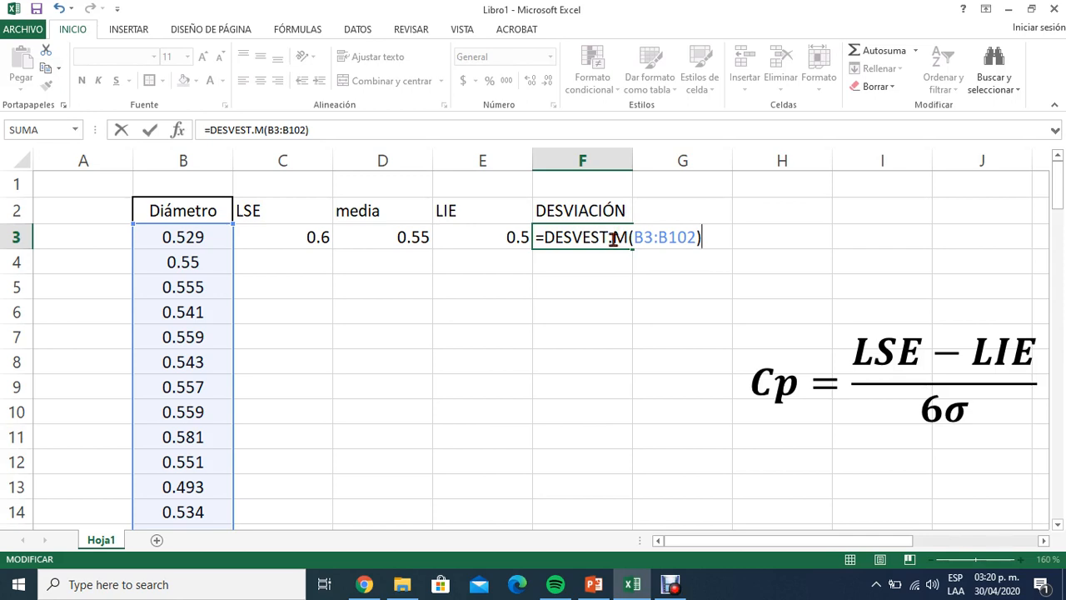
{"action": "key", "text": "Return"}
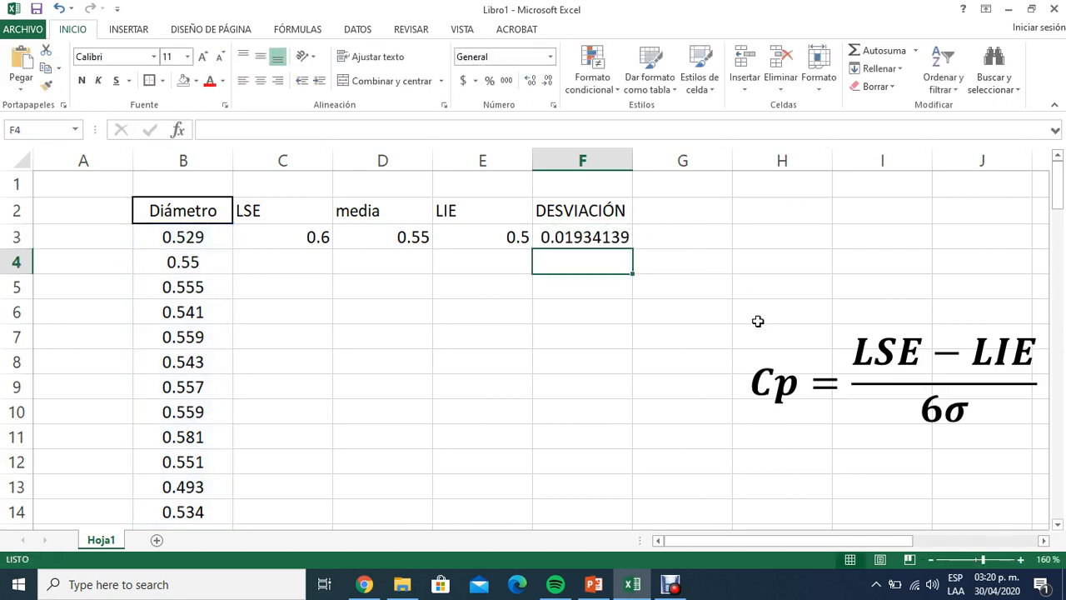
{"action": "left_click", "coordinate": [595, 243]}
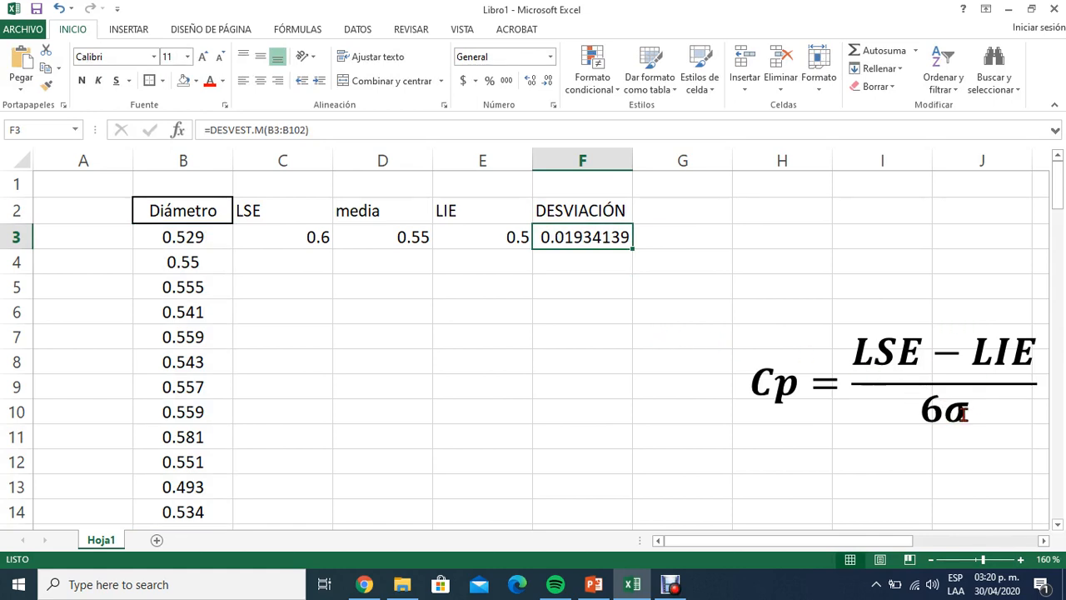
Step: Enter the label "Cp =" in cell D5 and right-align cells D5 to D12
{"action": "left_click", "coordinate": [405, 286]}
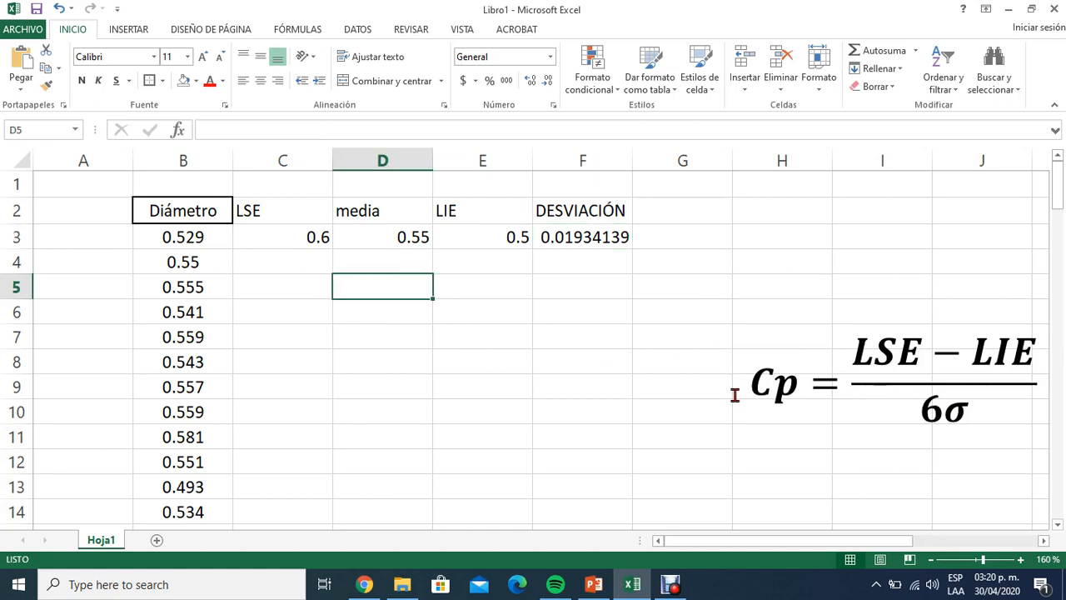
{"action": "type", "text": "Cp ="}
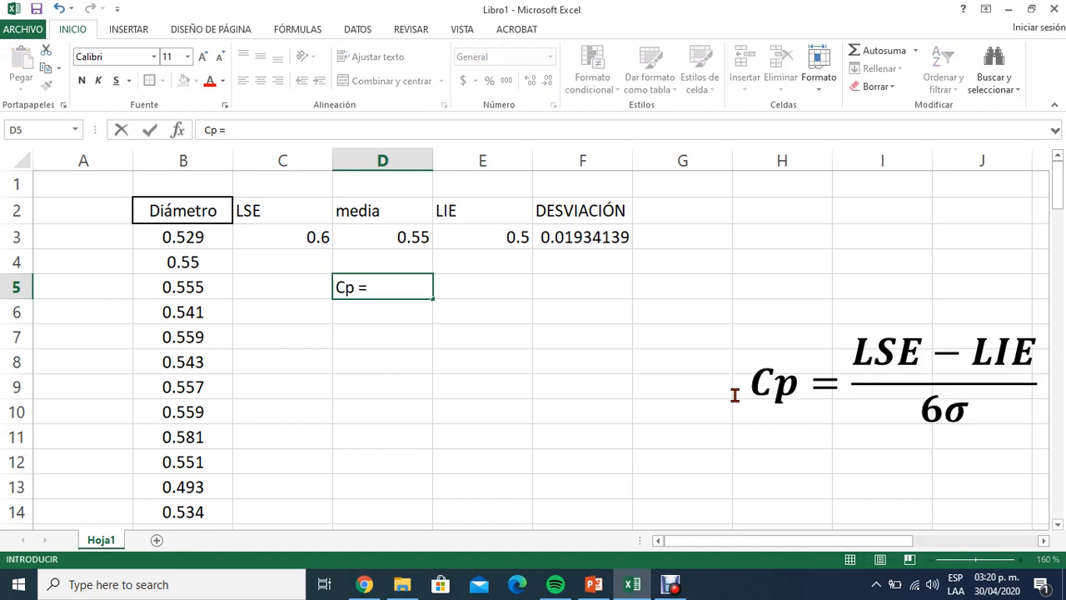
{"action": "key", "text": "Return"}
{"action": "left_click", "coordinate": [418, 289]}
{"action": "left_click_drag", "start_coordinate": [417, 289], "coordinate": [404, 469]}
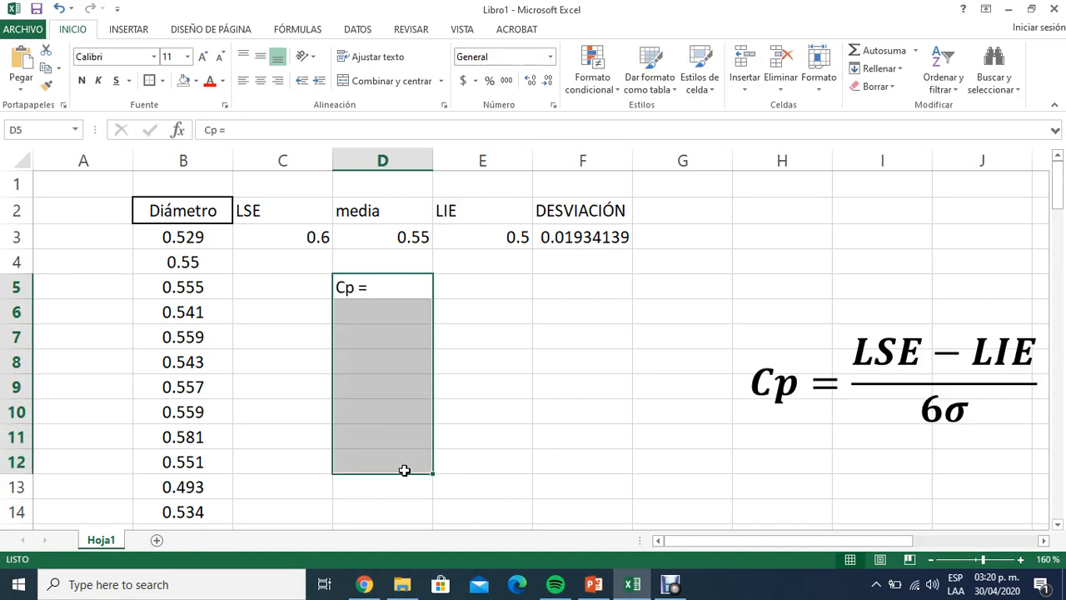
{"action": "left_click", "coordinate": [277, 89]}
Step: Enter the Cp formula =(C3-E3)/(6*F3) in cell E5, using the LSE, LIE and standard deviation cells
{"action": "left_click", "coordinate": [483, 280]}
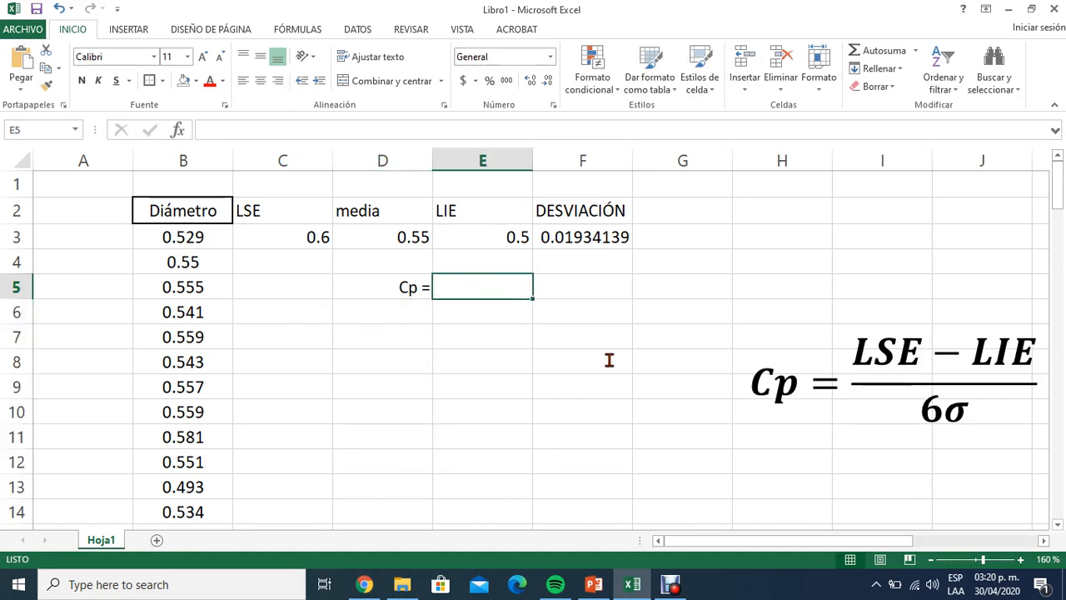
{"action": "type", "text": "="}
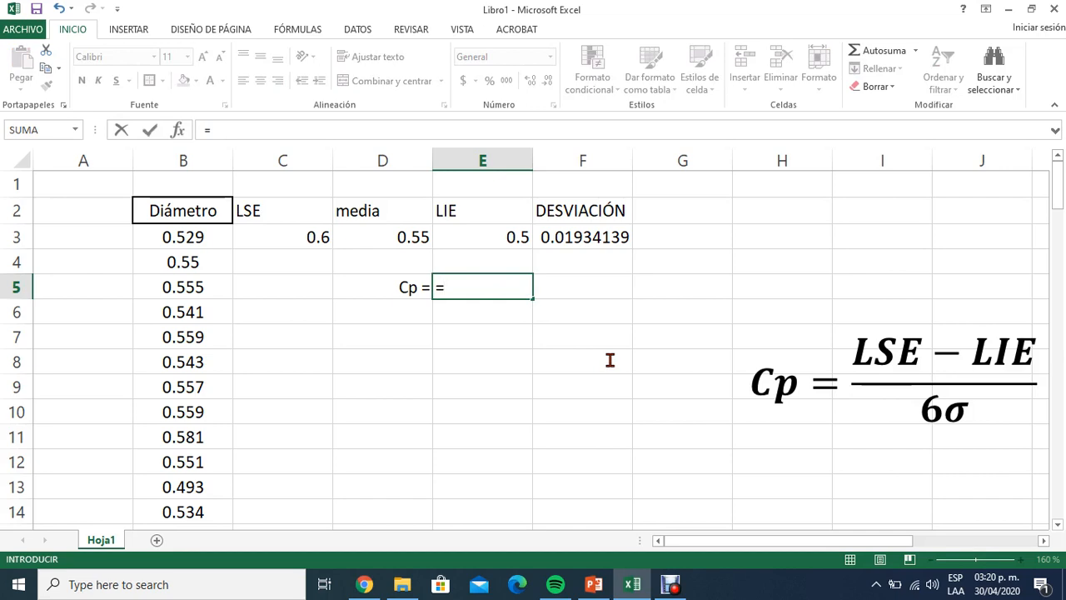
{"action": "type", "text": "("}
{"action": "left_click", "coordinate": [315, 238]}
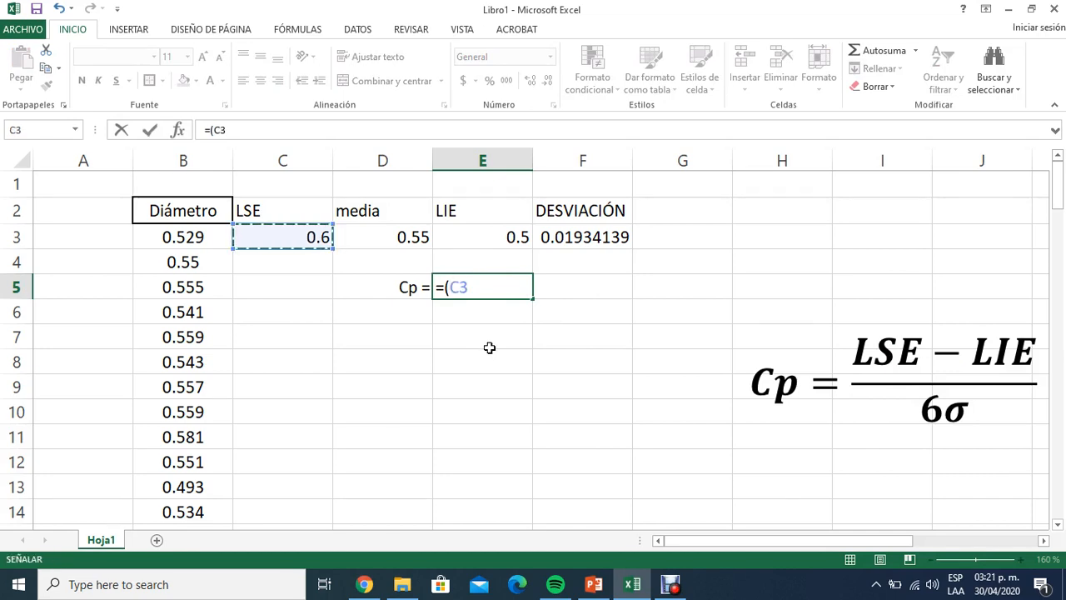
{"action": "type", "text": "-"}
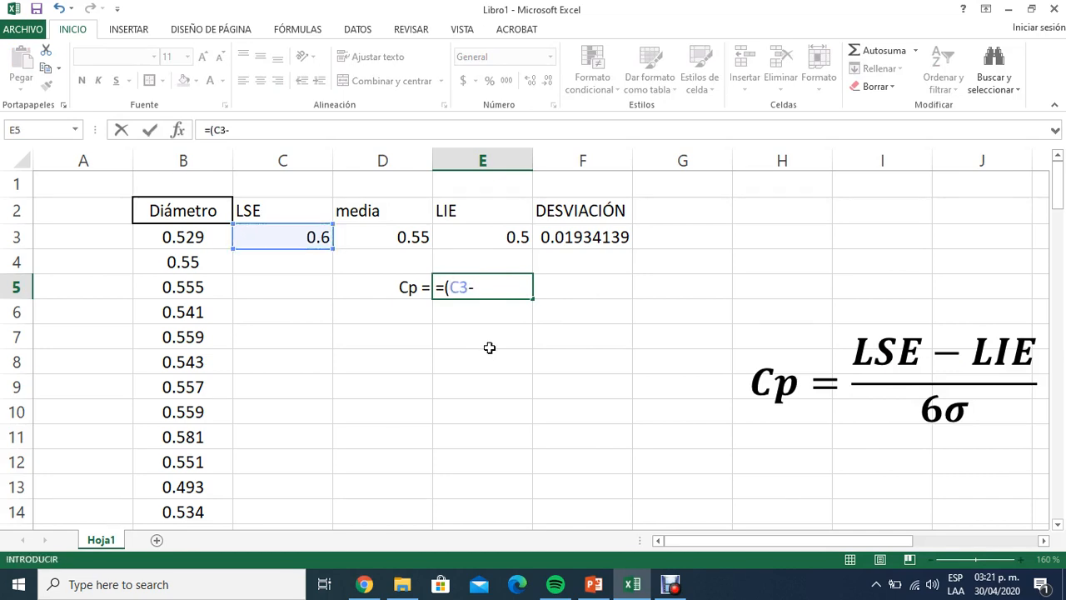
{"action": "left_click", "coordinate": [463, 238]}
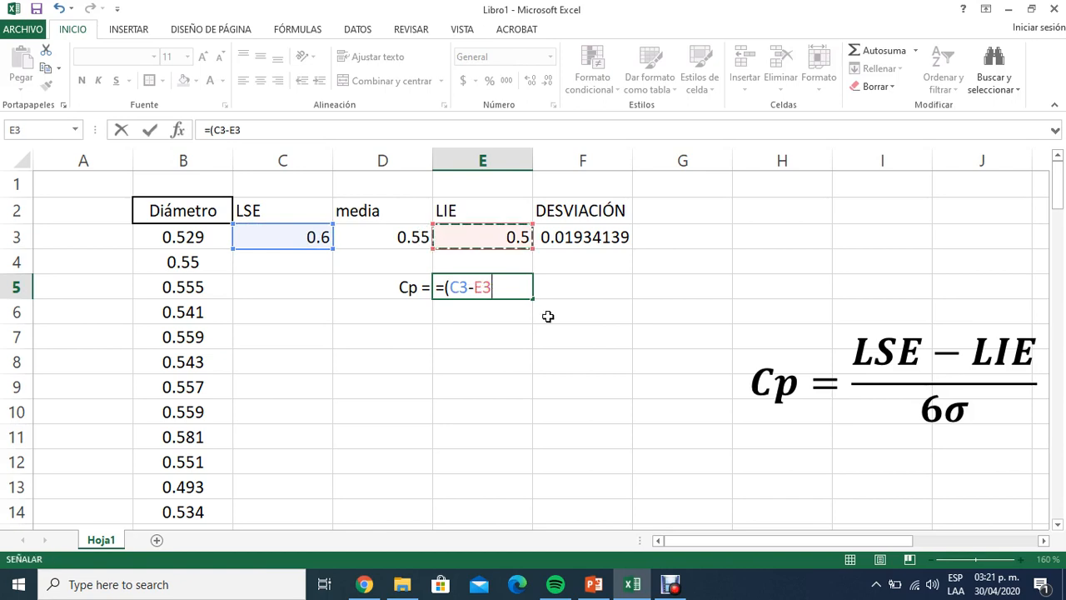
{"action": "type", "text": ")/("}
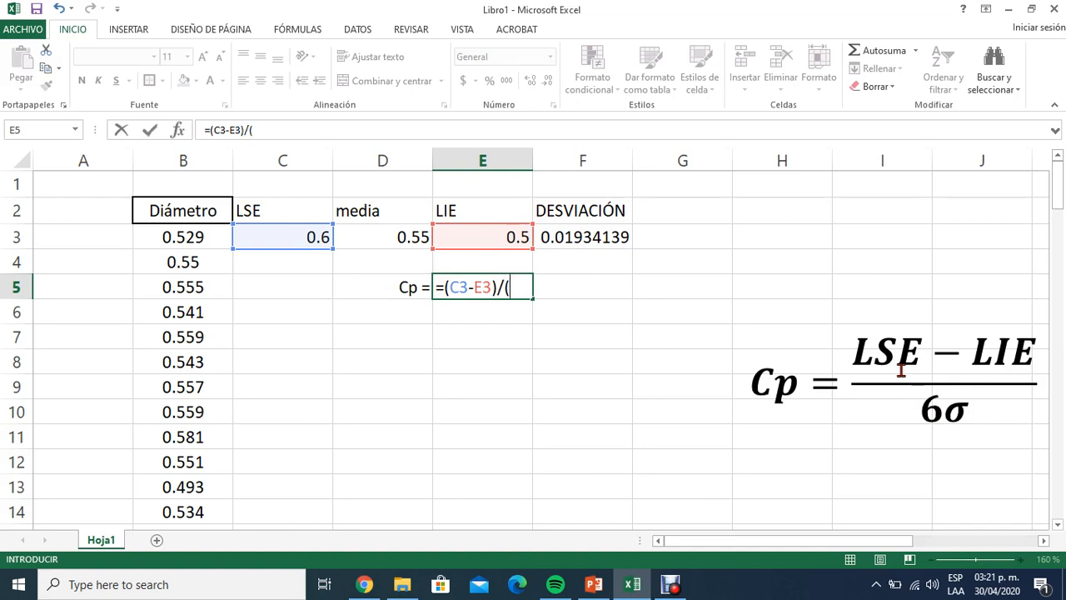
{"action": "type", "text": "6*"}
{"action": "left_click", "coordinate": [599, 238]}
{"action": "type", "text": ")"}
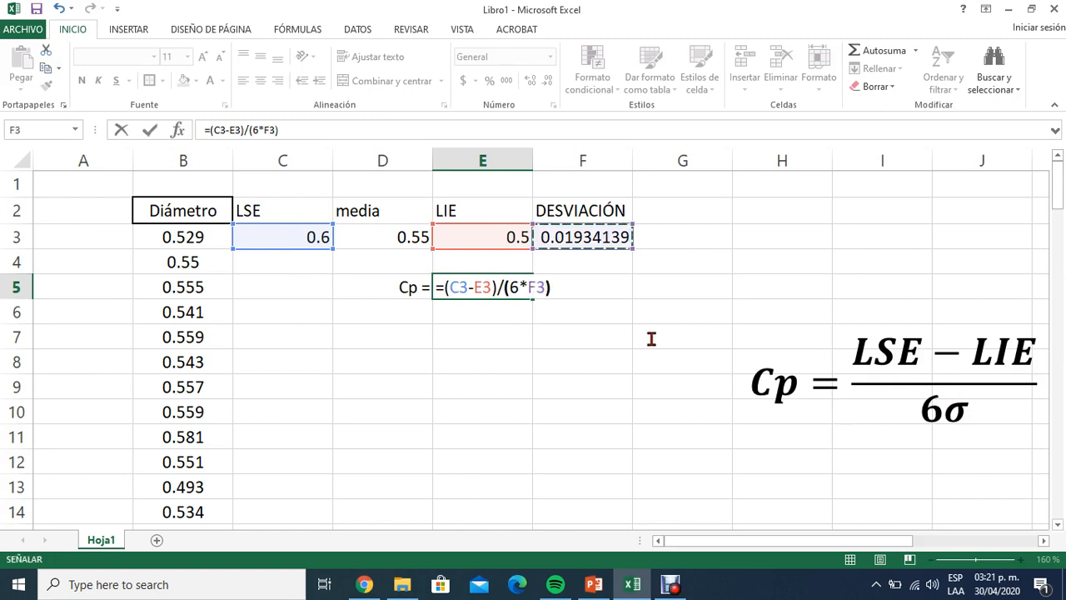
{"action": "key", "text": "Return"}
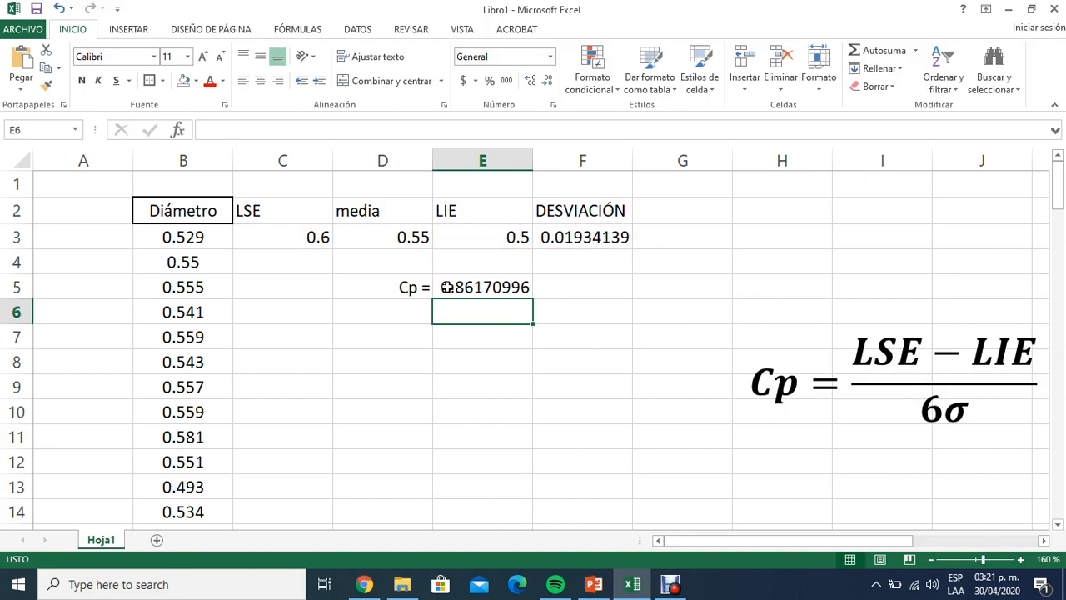
Step: Highlight the Cp label and its result in cells D5:E5 with a yellow fill
{"action": "left_click_drag", "start_coordinate": [407, 287], "coordinate": [471, 286]}
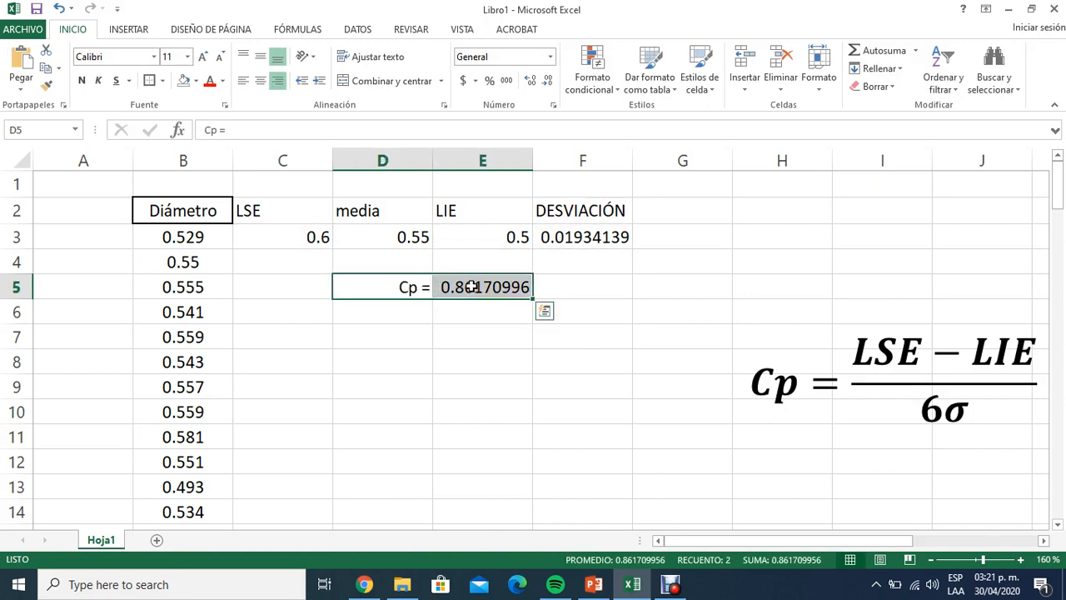
{"action": "left_click", "coordinate": [196, 82]}
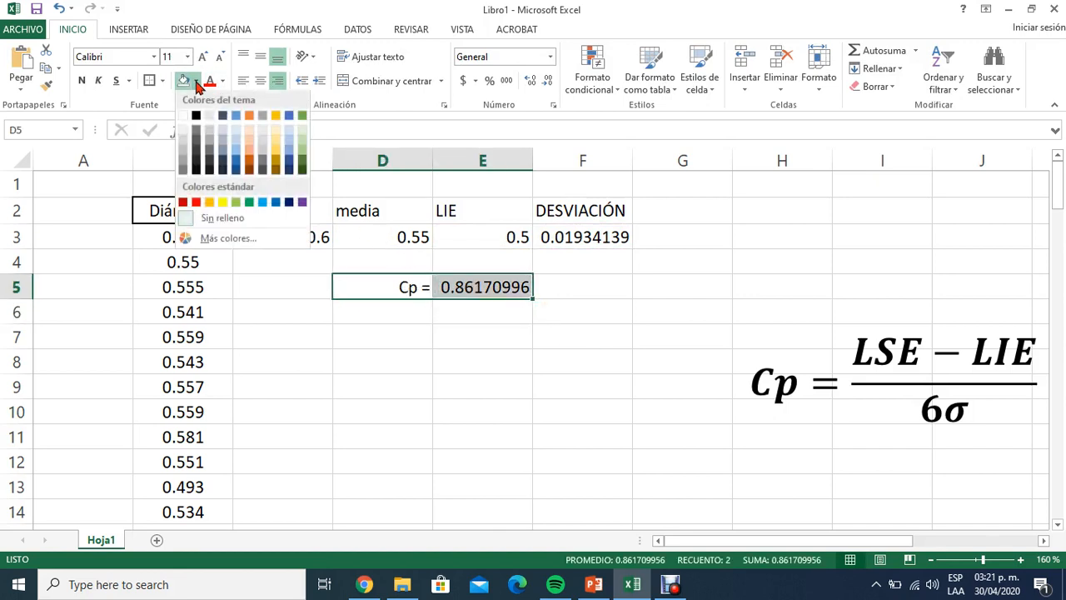
{"action": "left_click", "coordinate": [223, 202]}
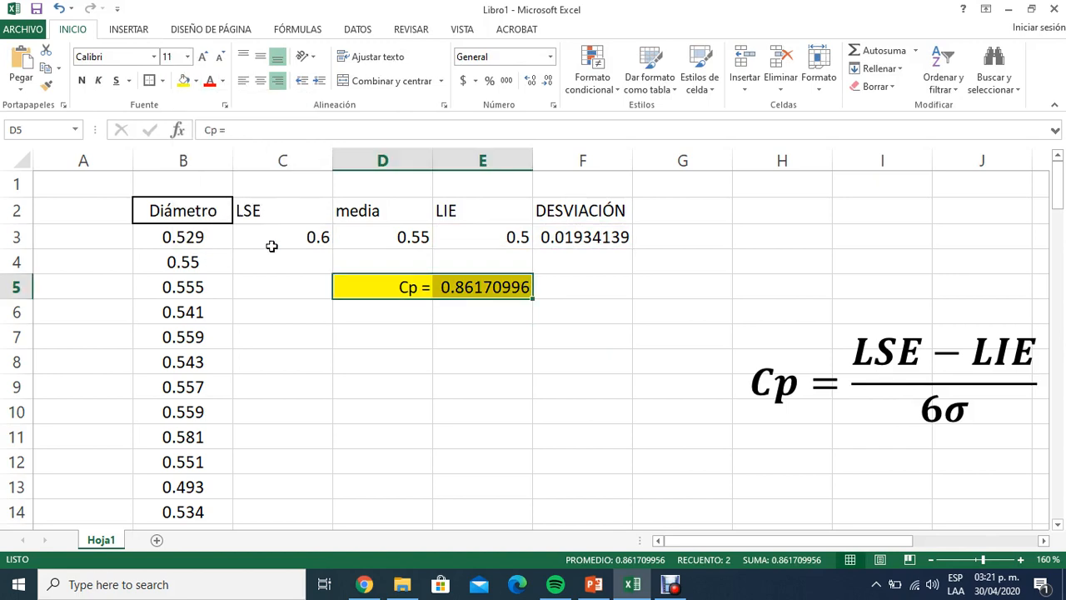
{"action": "left_click", "coordinate": [414, 312]}
Step: Examine the standard deviation in F2:F3, the first diameter values in column B and the Cp formula in E5
{"action": "left_click_drag", "start_coordinate": [580, 209], "coordinate": [579, 237]}
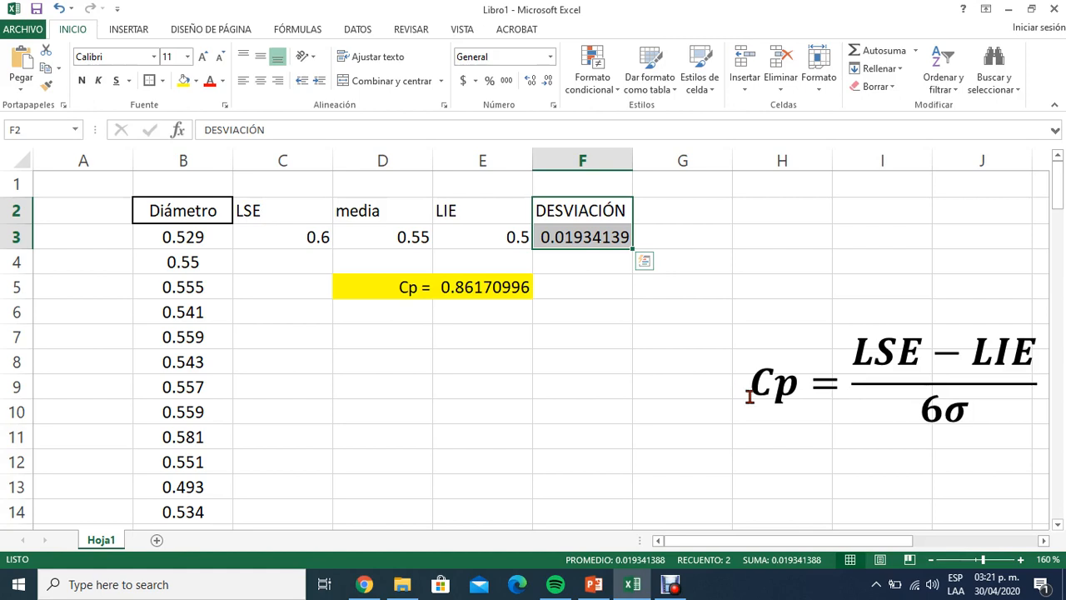
{"action": "left_click_drag", "start_coordinate": [693, 216], "coordinate": [691, 235]}
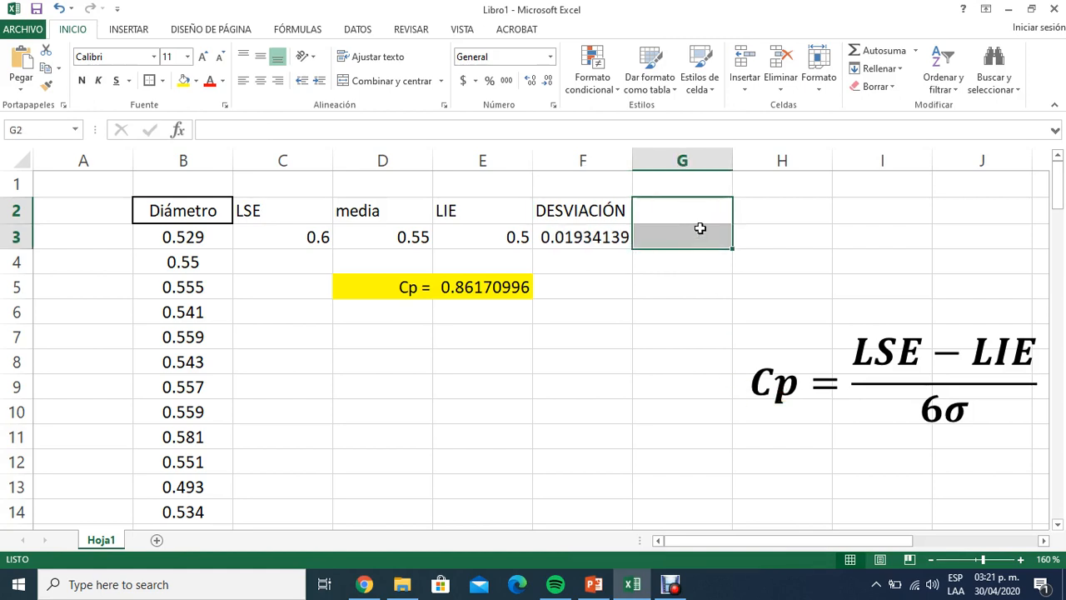
{"action": "left_click", "coordinate": [704, 214]}
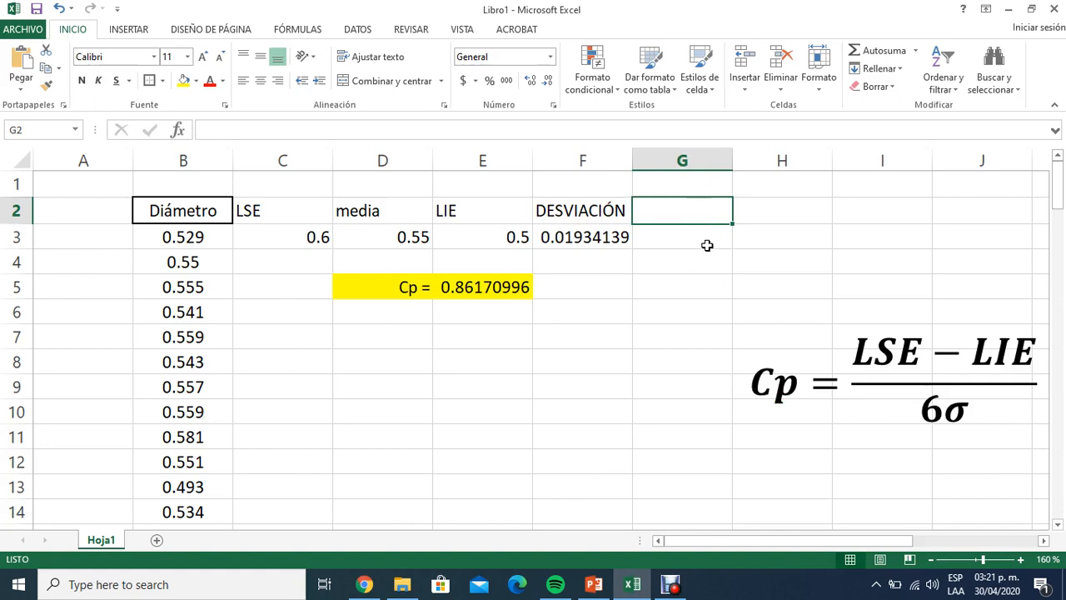
{"action": "left_click", "coordinate": [771, 216]}
{"action": "left_click_drag", "start_coordinate": [685, 220], "coordinate": [738, 221]}
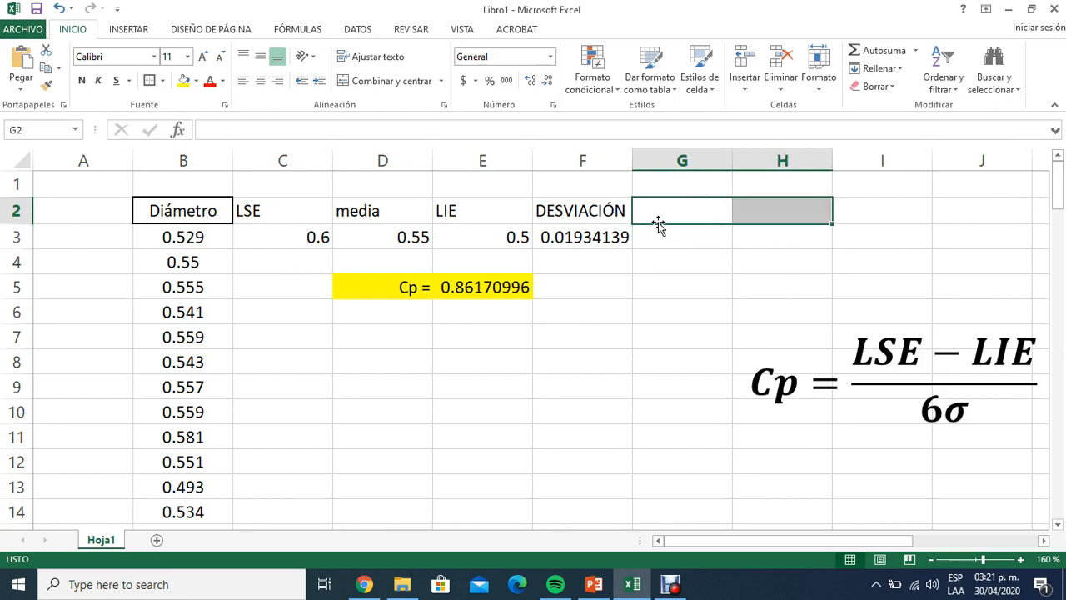
{"action": "left_click_drag", "start_coordinate": [614, 209], "coordinate": [626, 257]}
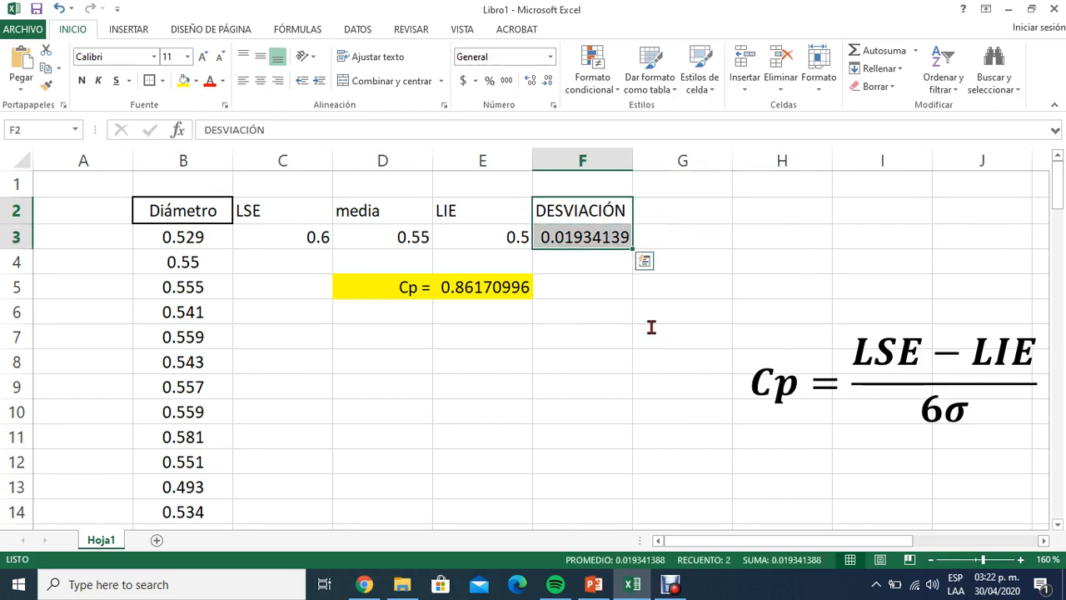
{"action": "left_click_drag", "start_coordinate": [214, 237], "coordinate": [209, 336]}
{"action": "left_click", "coordinate": [480, 285]}
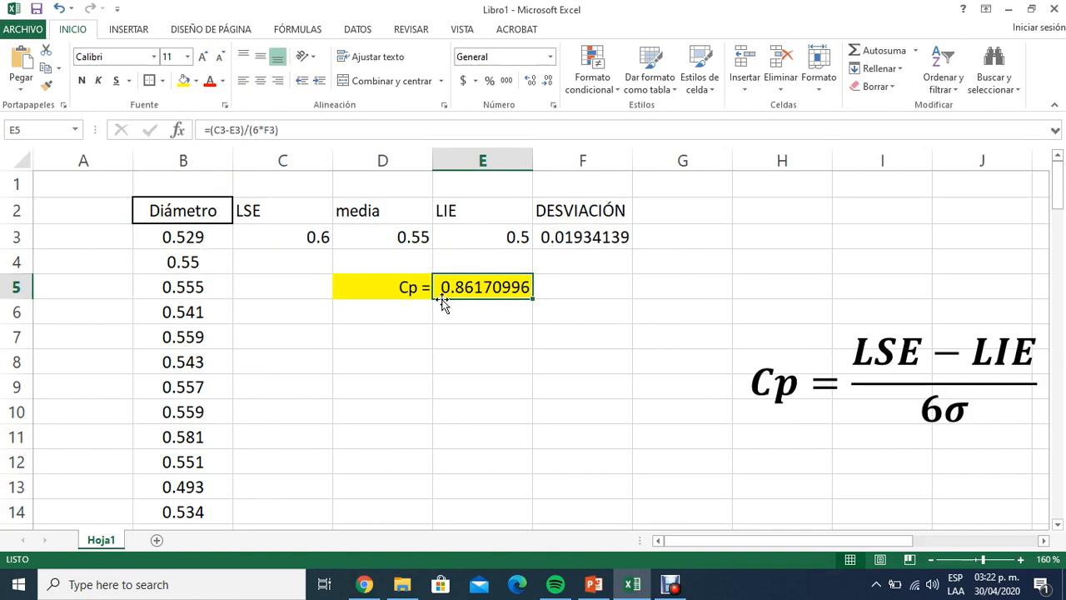
{"action": "left_click", "coordinate": [599, 218]}
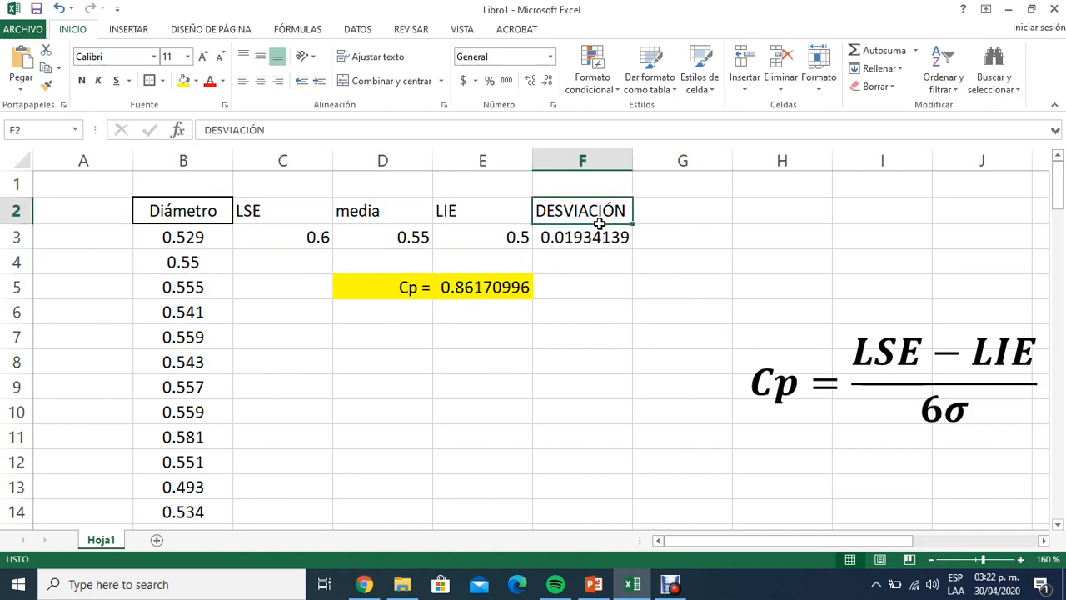
{"action": "left_click_drag", "start_coordinate": [600, 223], "coordinate": [598, 238]}
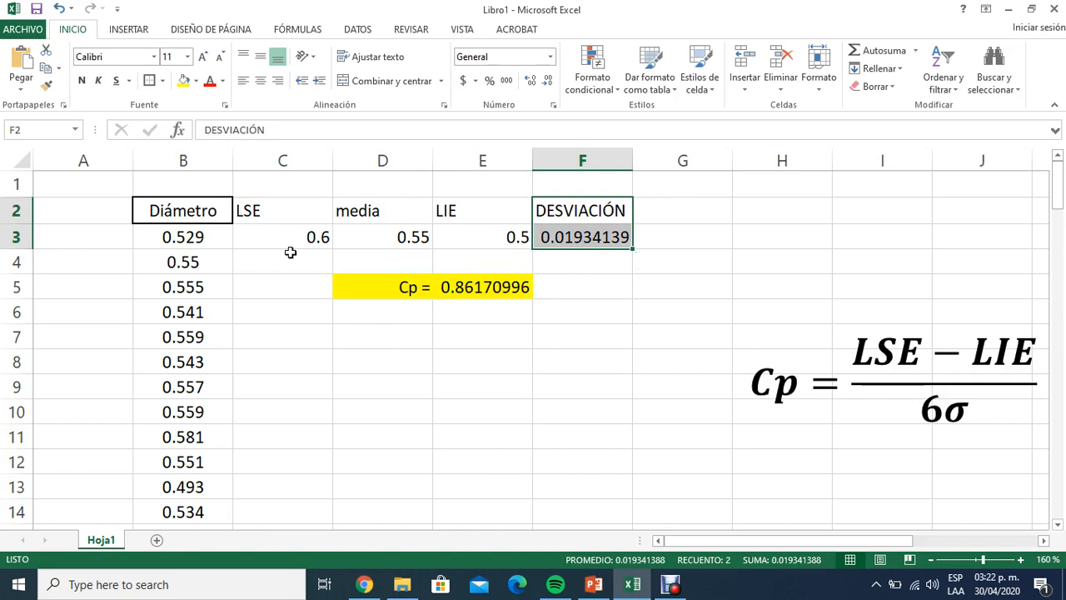
{"action": "left_click_drag", "start_coordinate": [191, 239], "coordinate": [183, 298]}
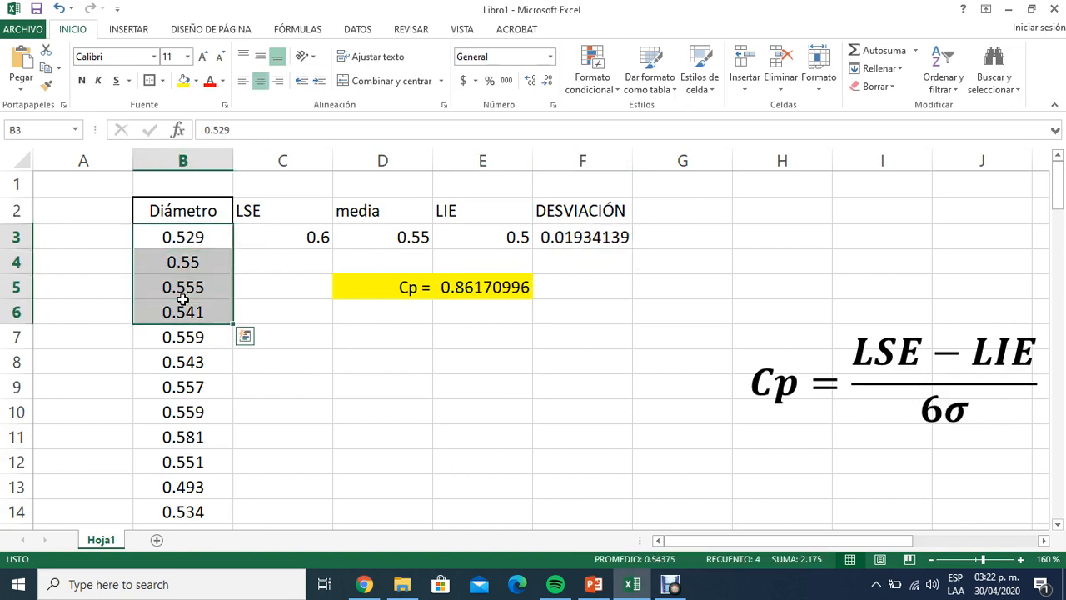
{"action": "left_click", "coordinate": [412, 312]}
Step: Delete the pasted Cp formula text box from the worksheet and switch to the CEP_Cp_Cpk presentation in PowerPoint
{"action": "left_click", "coordinate": [824, 360]}
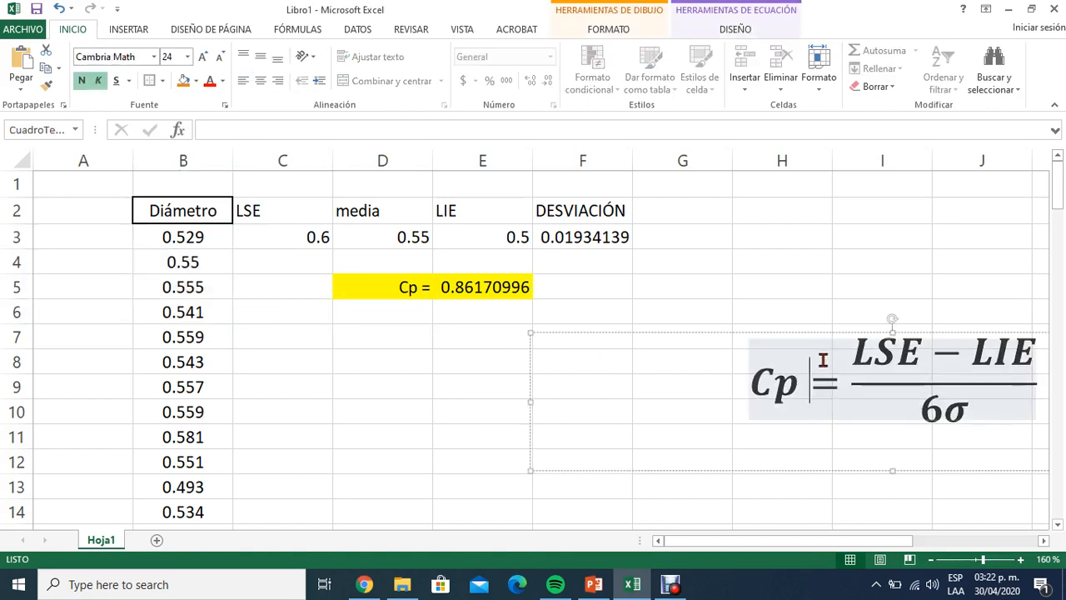
{"action": "key", "text": "Escape"}
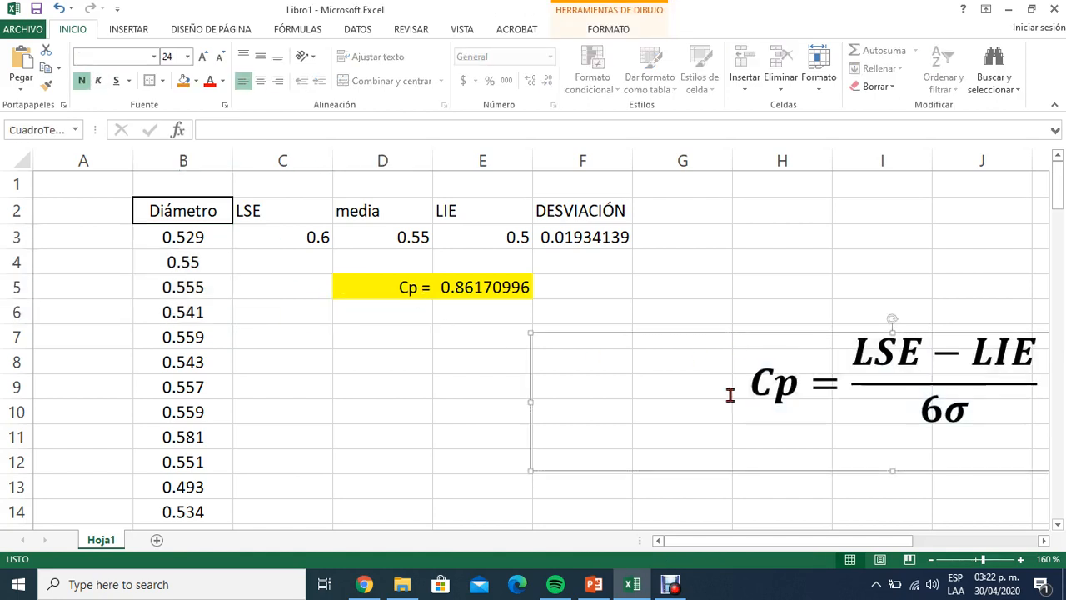
{"action": "key", "text": "Delete"}
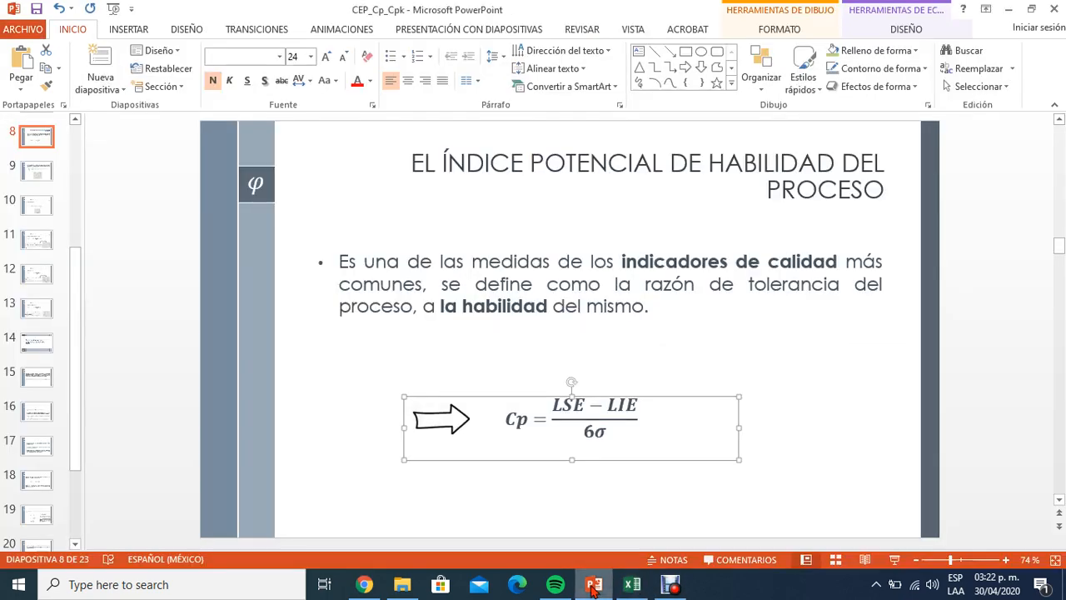
{"action": "left_click", "coordinate": [593, 584]}
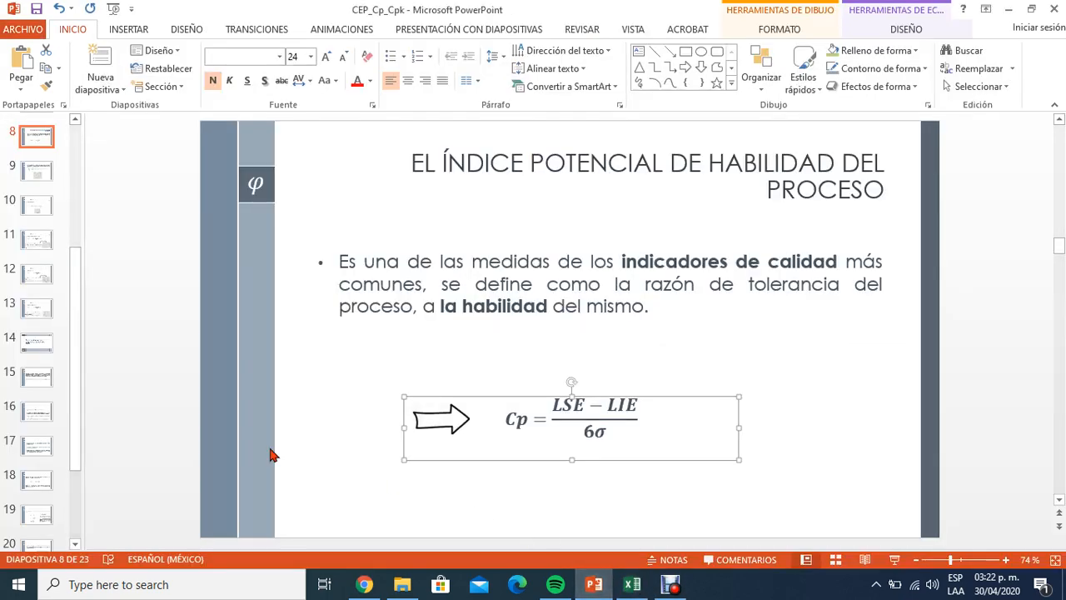
Step: Copy the text box with the Z LSE and Z LIE equations from slide 19 and switch to the Excel workbook
{"action": "left_click", "coordinate": [48, 512]}
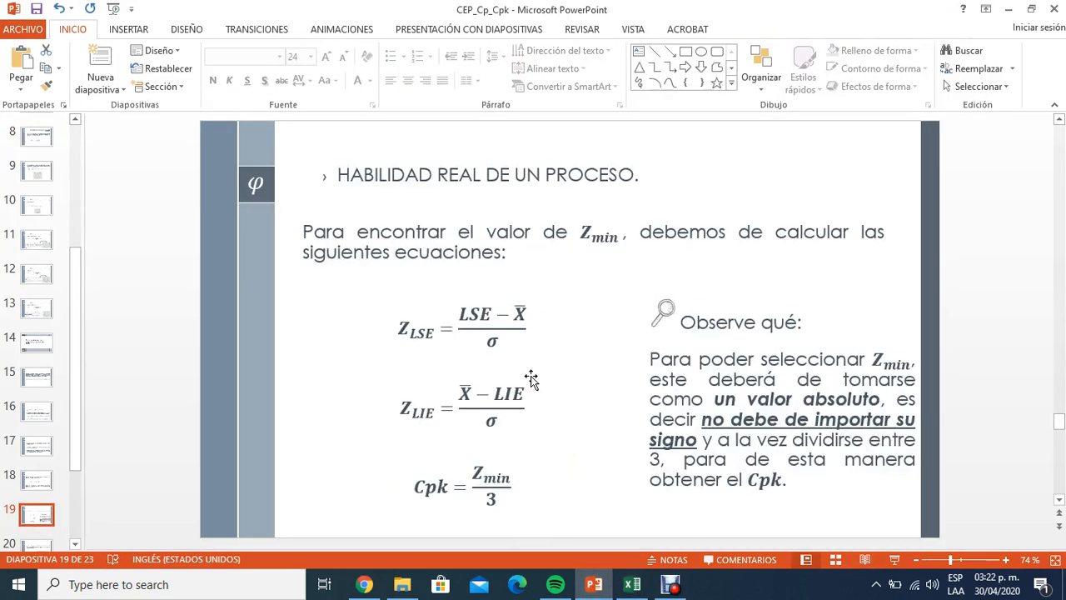
{"action": "left_click", "coordinate": [504, 334]}
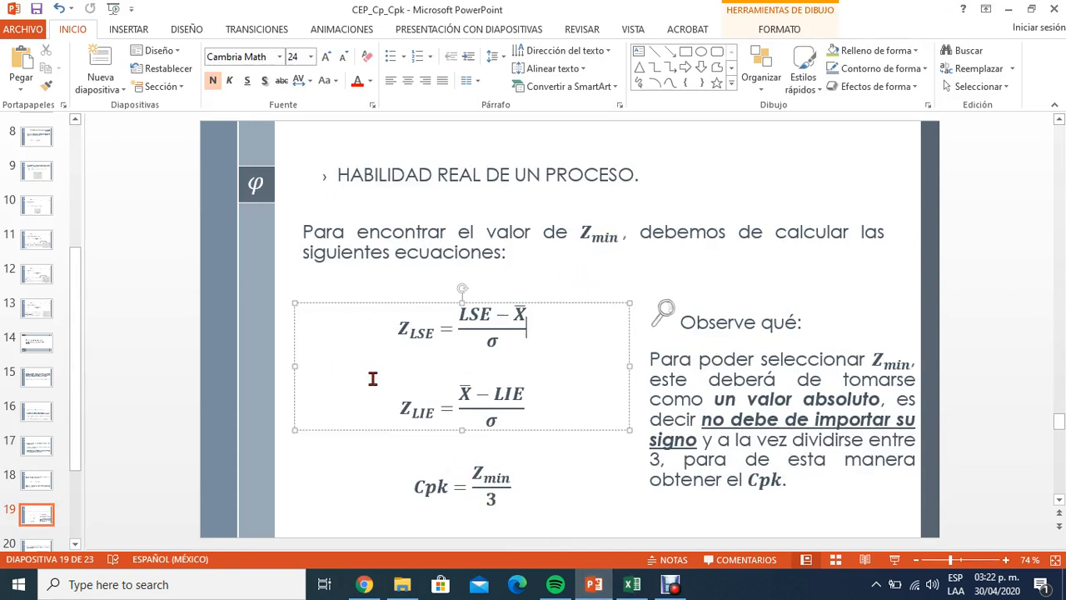
{"action": "left_click", "coordinate": [589, 427]}
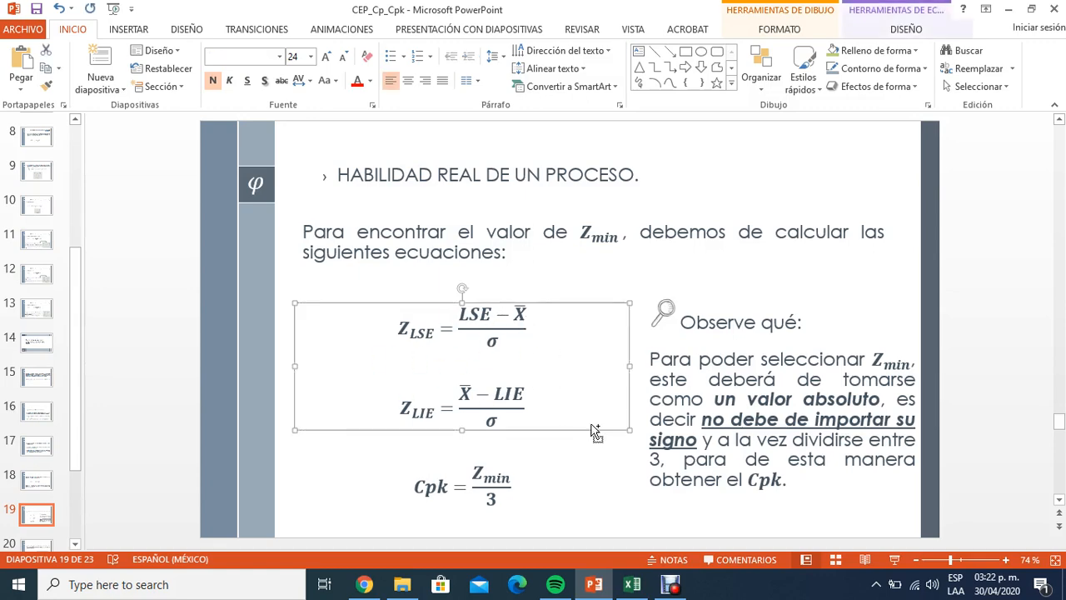
{"action": "key", "text": "alt+Tab"}
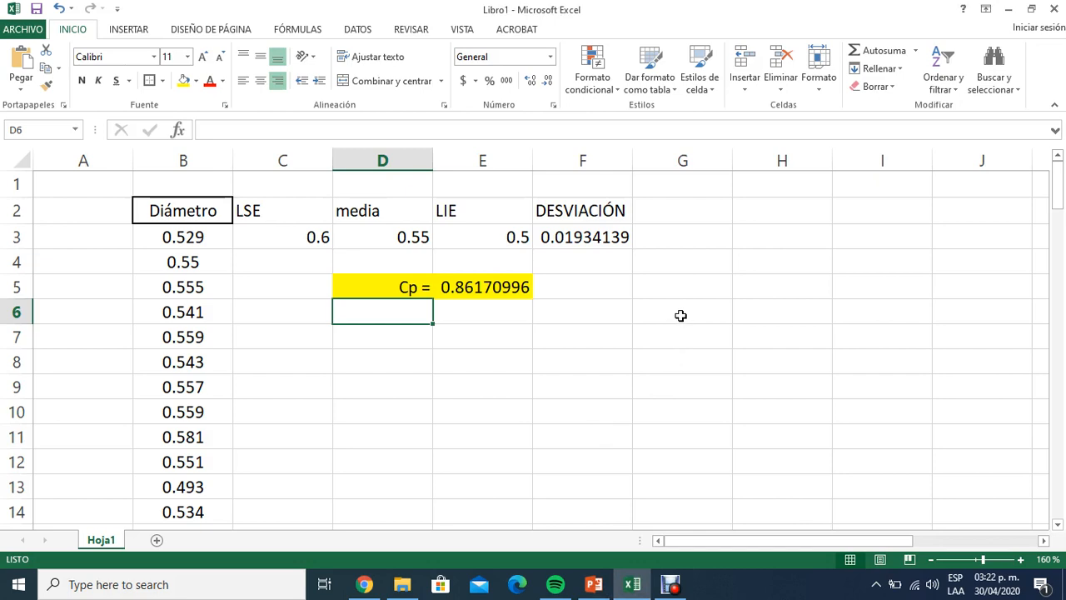
Step: Paste the Z equations text box into the worksheet at cell F5 and reposition it just below the DESVIACIÓN value in row 3
{"action": "left_click", "coordinate": [614, 332]}
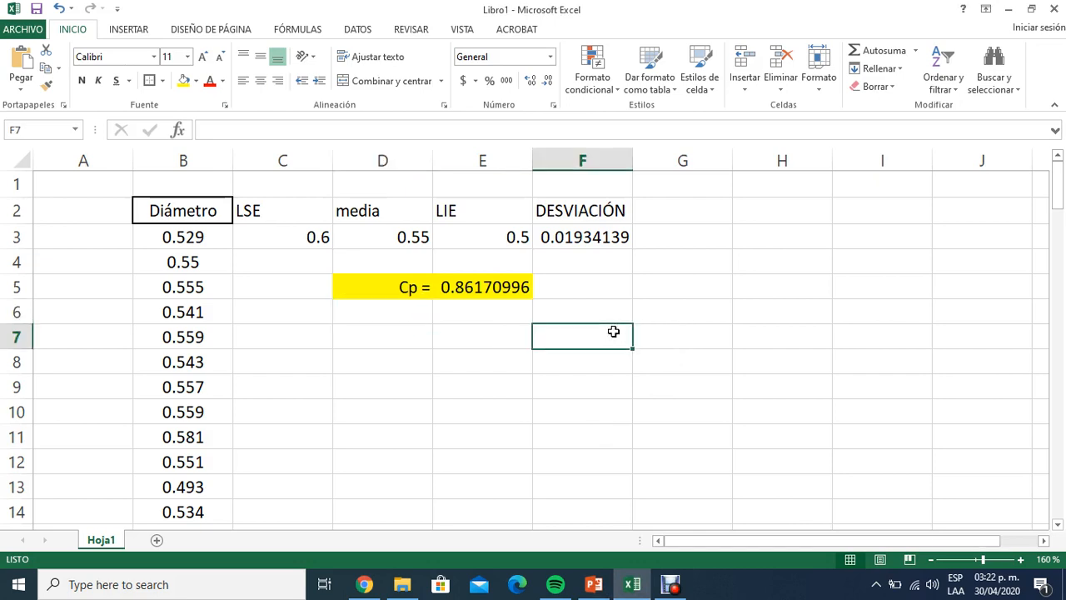
{"action": "left_click", "coordinate": [611, 291]}
{"action": "key", "text": "ctrl+v"}
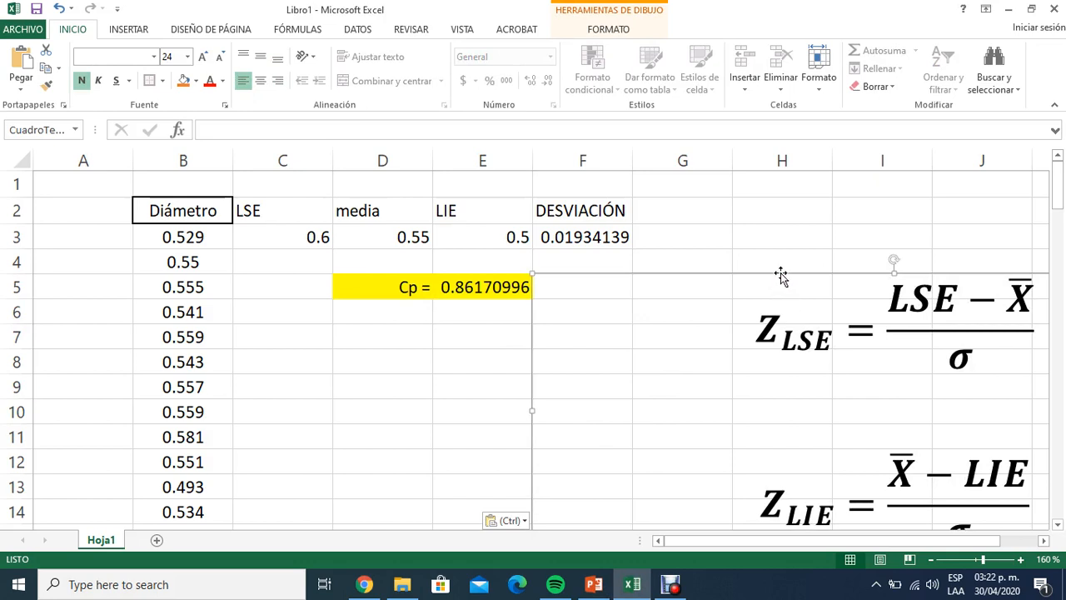
{"action": "left_click_drag", "start_coordinate": [778, 272], "coordinate": [773, 235]}
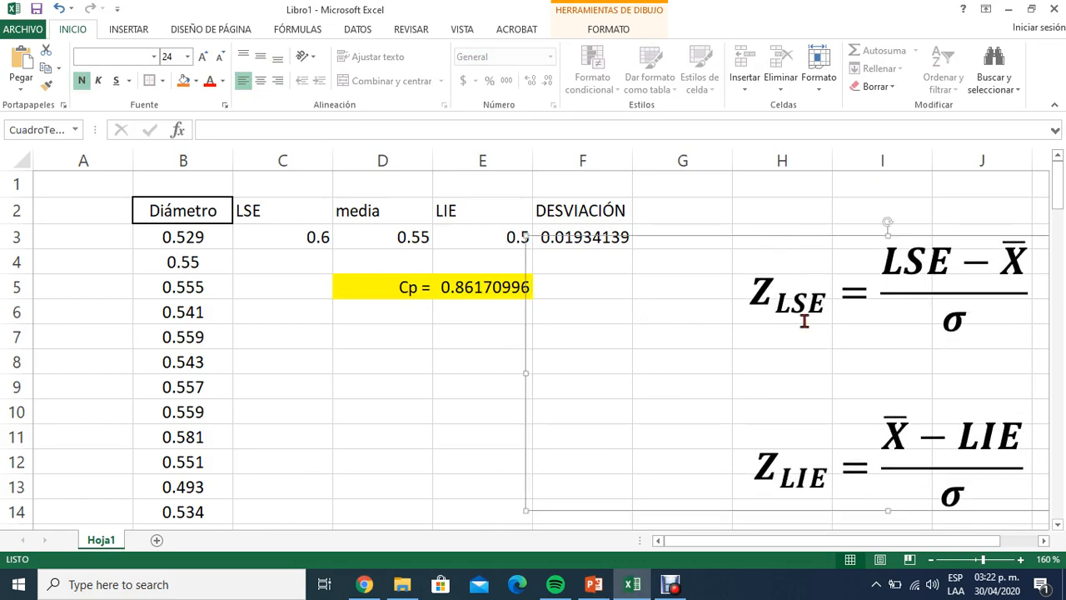
{"action": "left_click_drag", "start_coordinate": [770, 236], "coordinate": [771, 245]}
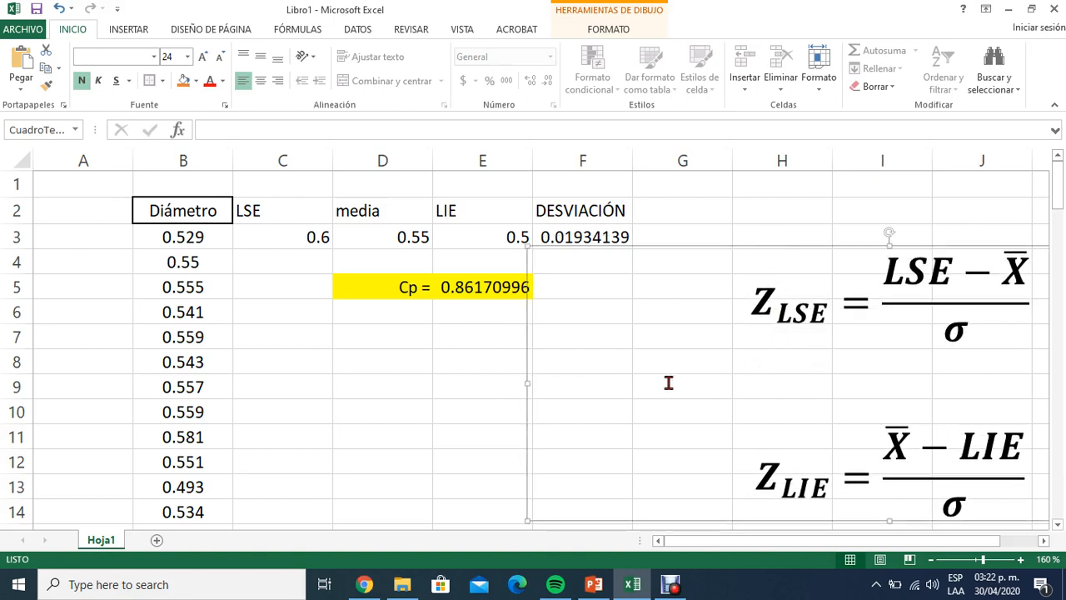
Step: Enter the label "Zlse =" in cell D6, below the Cp label
{"action": "left_click", "coordinate": [388, 314]}
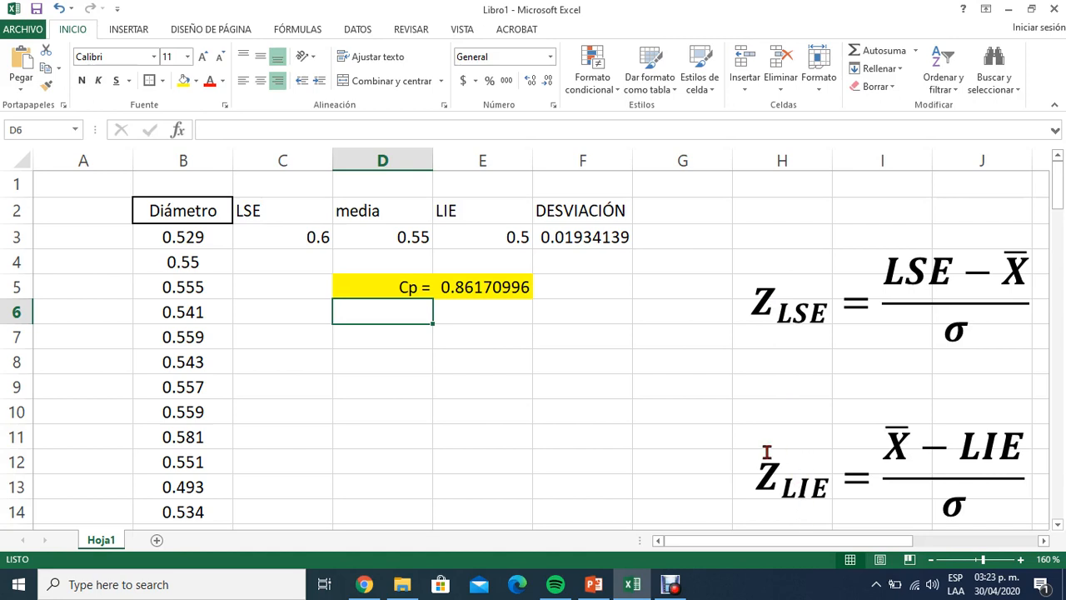
{"action": "type", "text": "Z"}
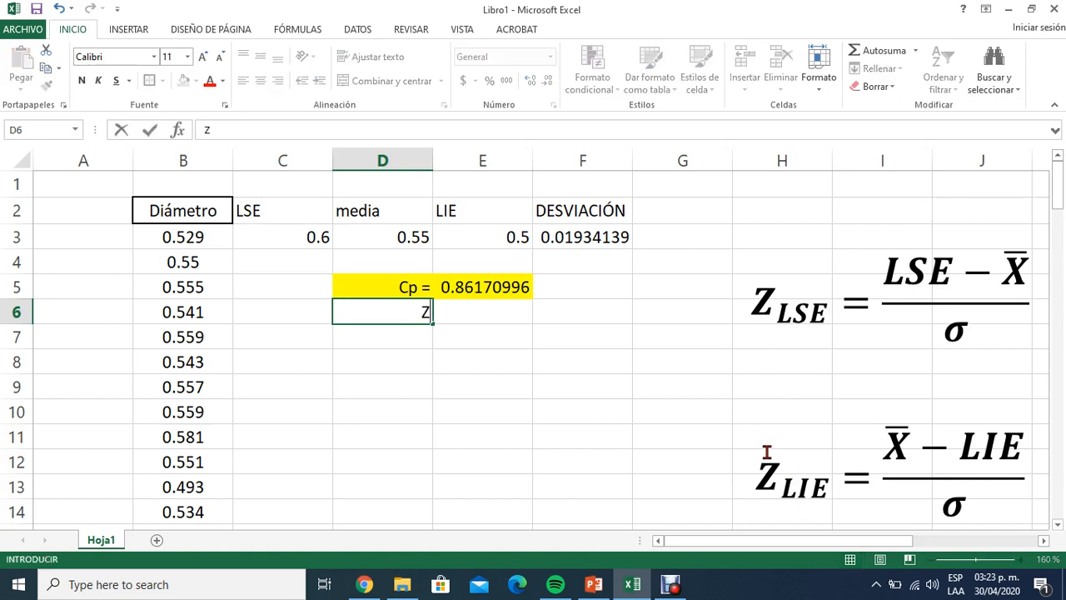
{"action": "type", "text": "lse ="}
{"action": "key", "text": "Tab"}
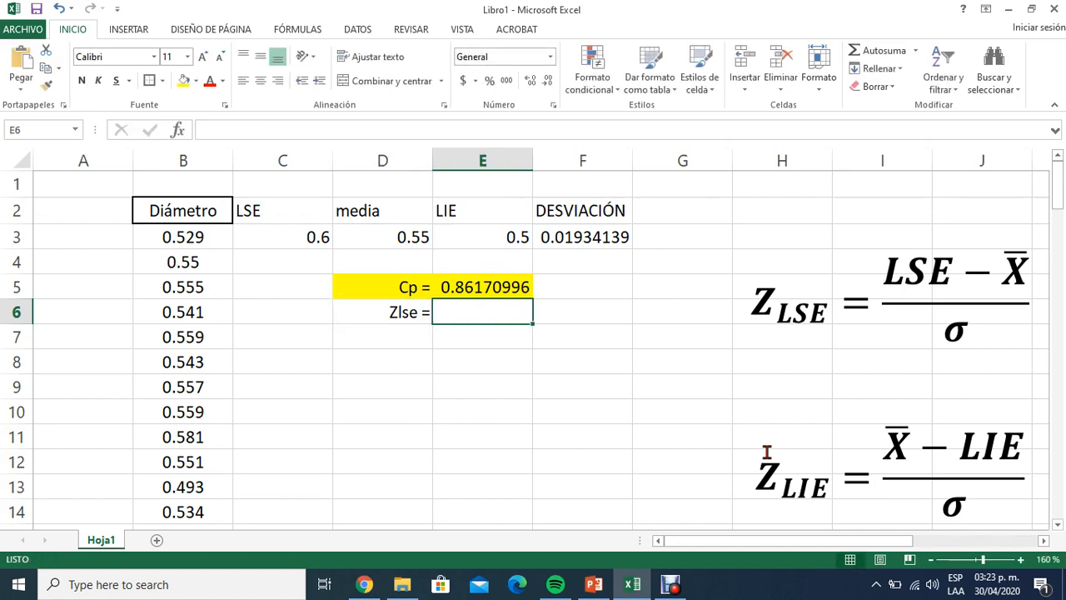
Step: Enter the Zlse formula =(C3-D3)/F3 in cell E6, using the LSE, mean and standard deviation cells
{"action": "type", "text": "="}
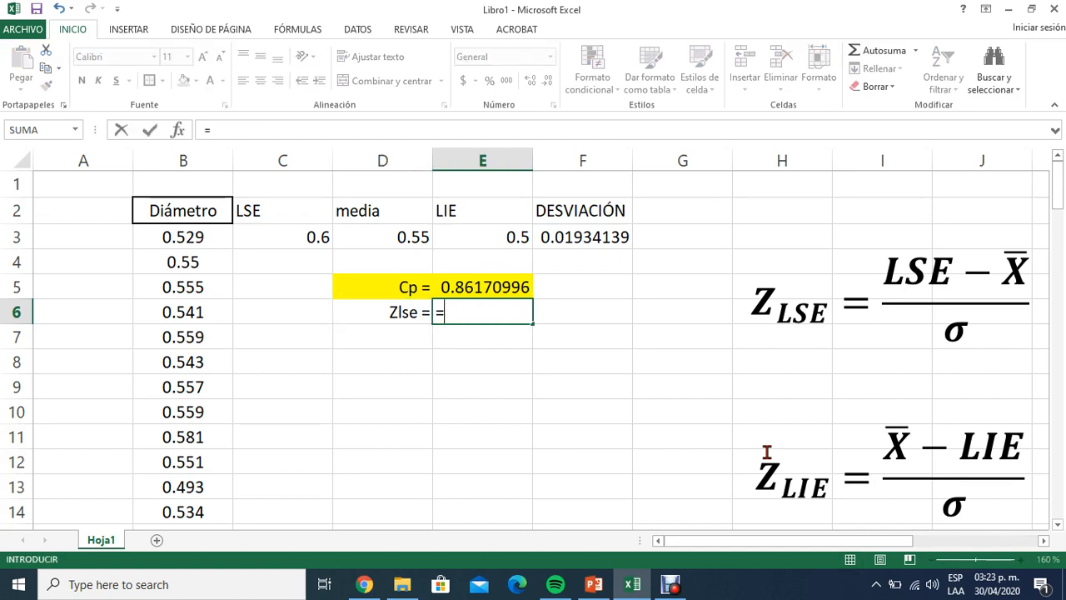
{"action": "type", "text": "("}
{"action": "left_click", "coordinate": [286, 238]}
{"action": "type", "text": "-"}
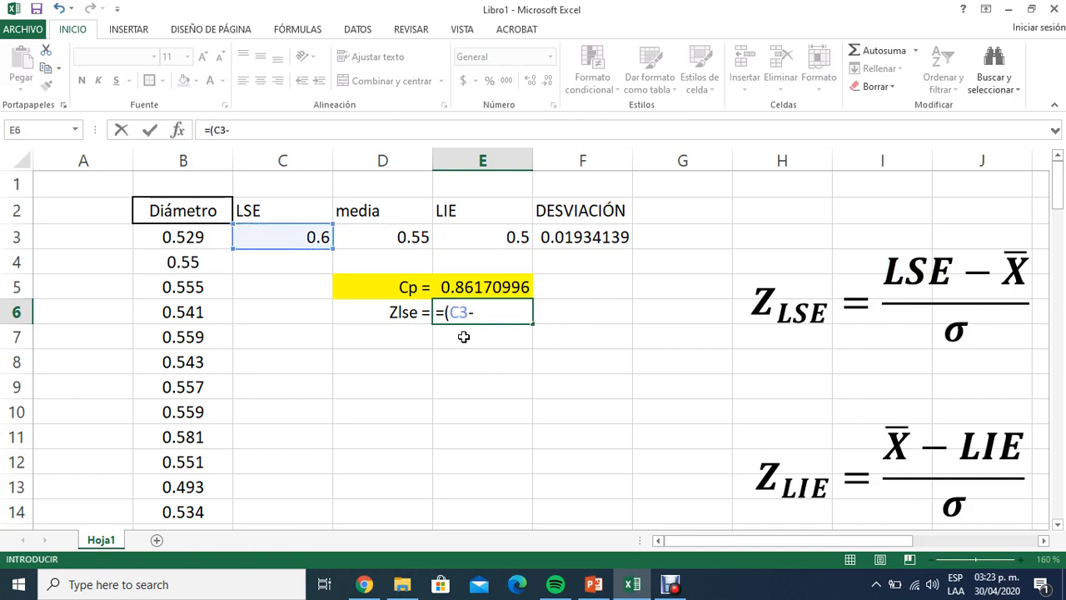
{"action": "left_click", "coordinate": [417, 235]}
{"action": "type", "text": ")"}
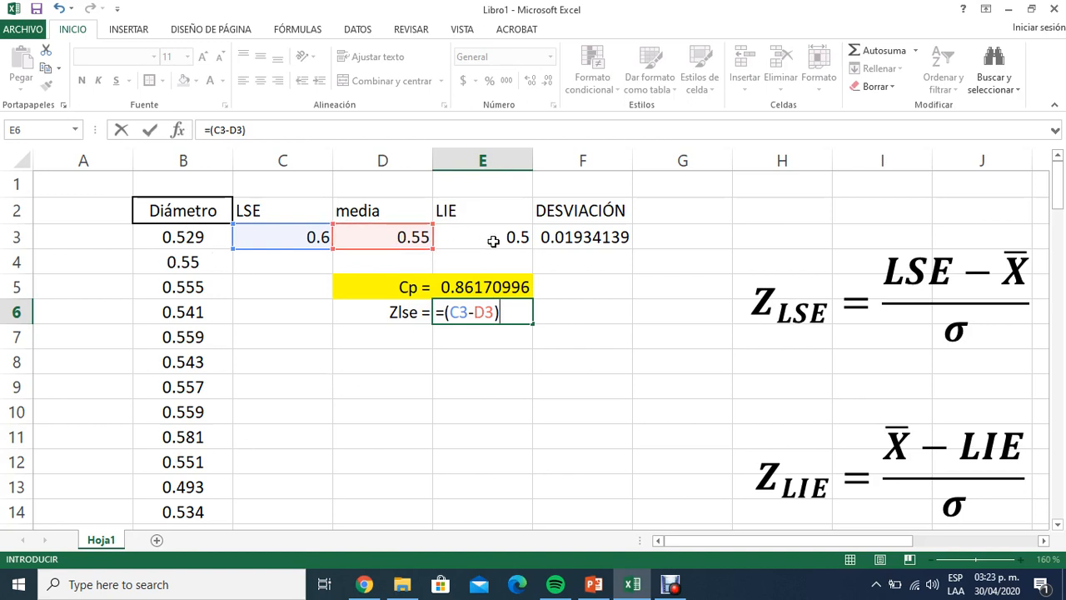
{"action": "type", "text": "/"}
{"action": "left_click", "coordinate": [581, 235]}
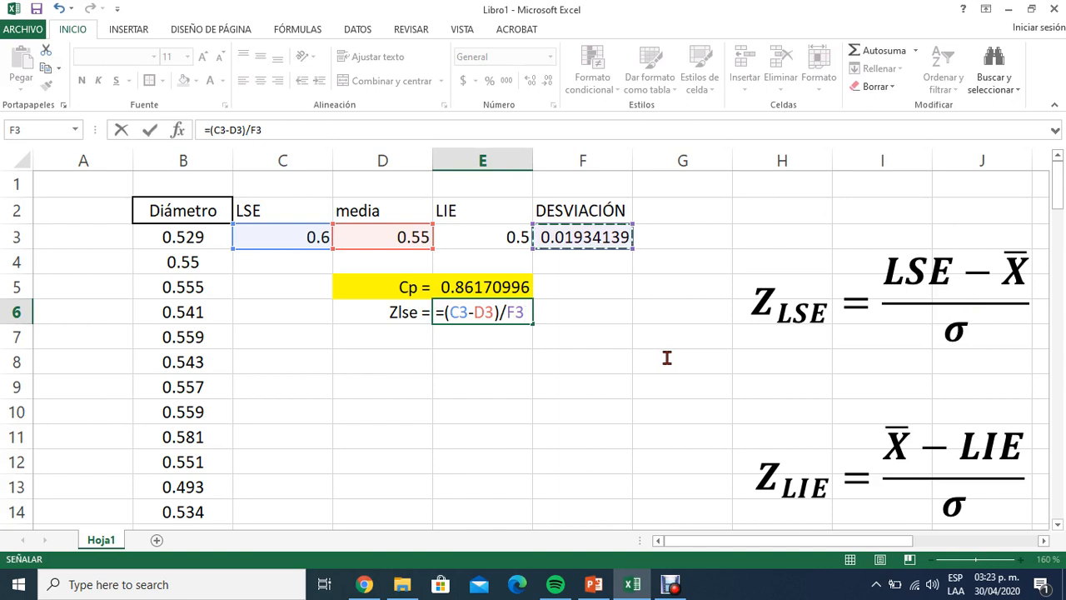
{"action": "key", "text": "Return"}
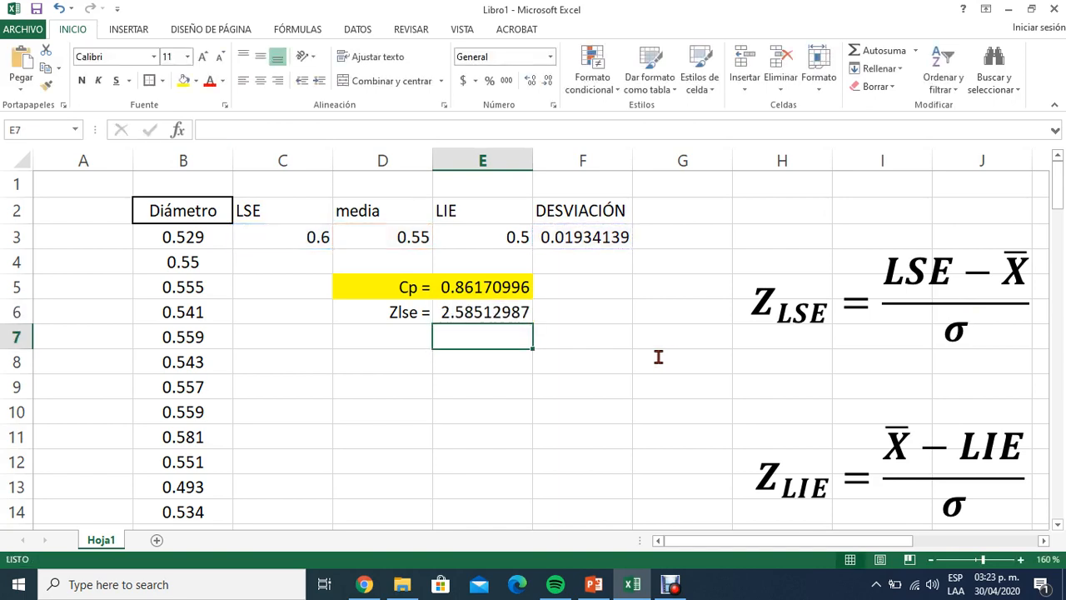
Step: Enter the label "Zlie =" in cell D7, below the Zlse label
{"action": "left_click", "coordinate": [413, 336]}
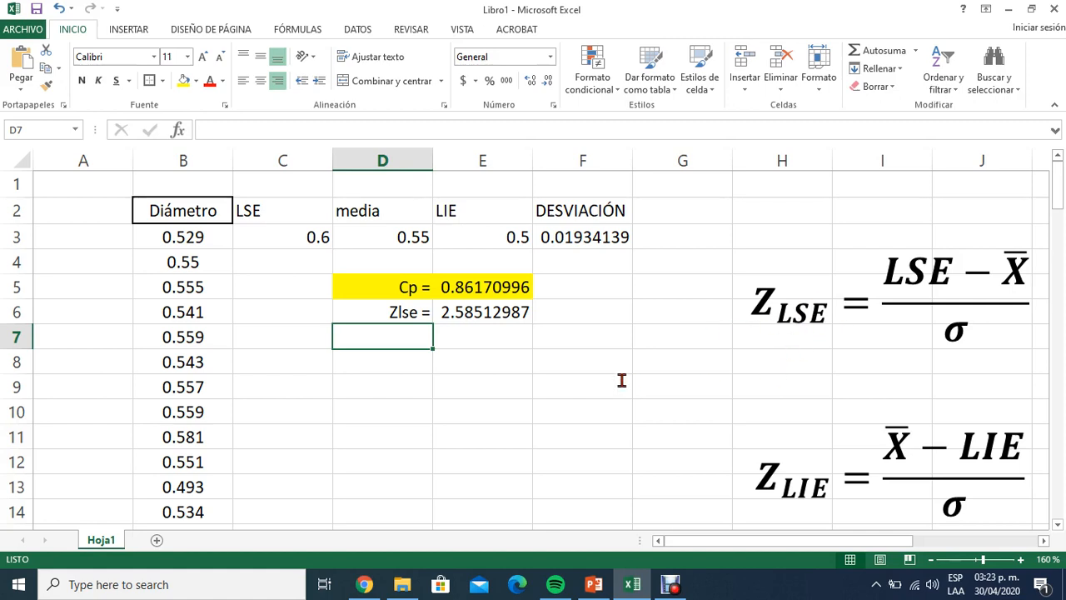
{"action": "type", "text": "Zlse ="}
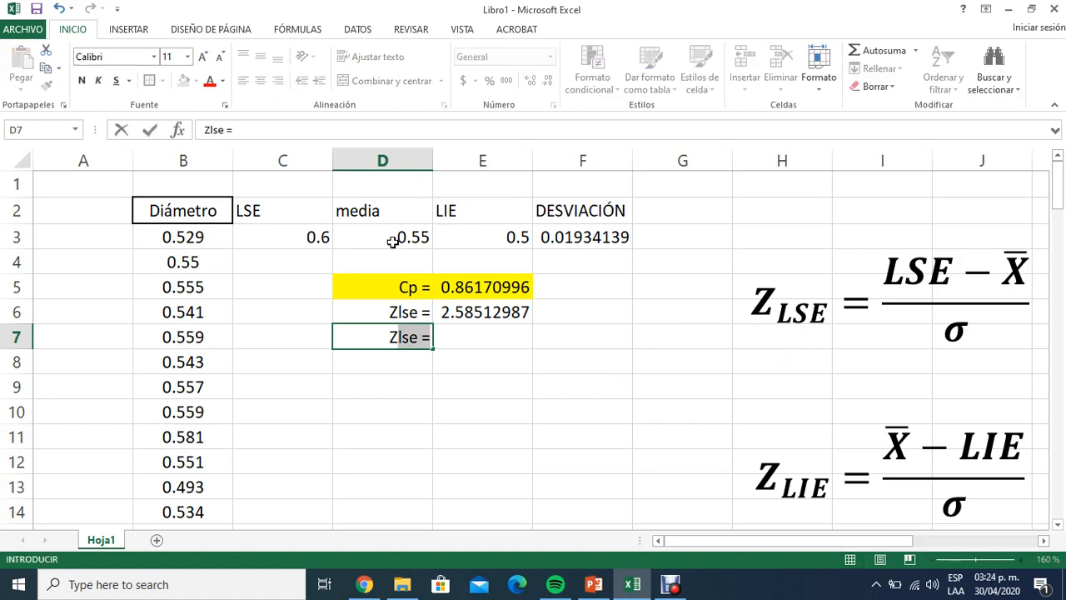
{"action": "left_click", "coordinate": [409, 338]}
{"action": "key", "text": "Delete"}
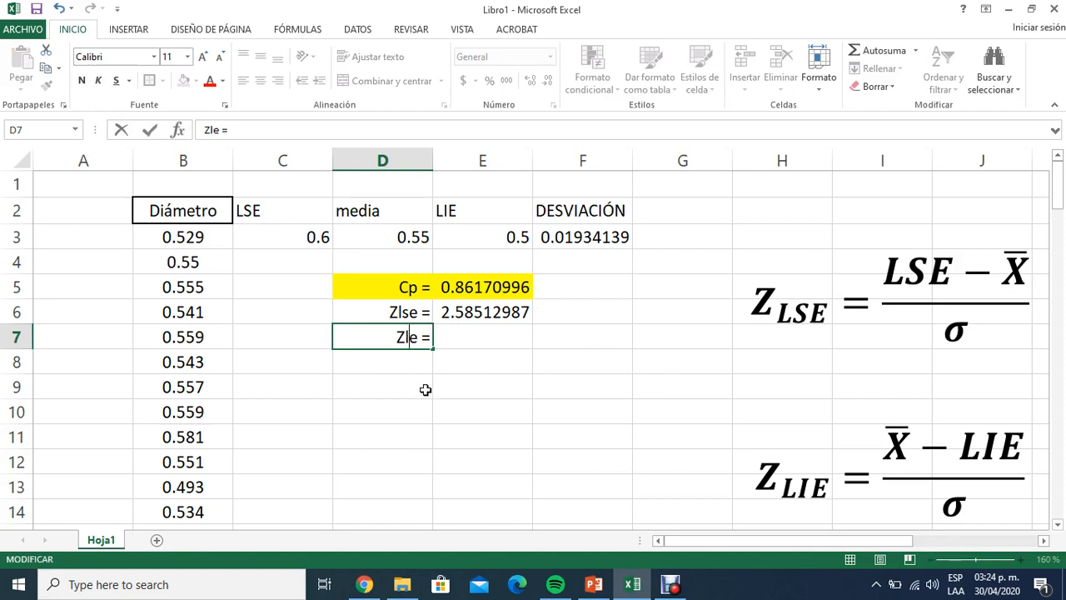
{"action": "type", "text": "i"}
{"action": "key", "text": "Return"}
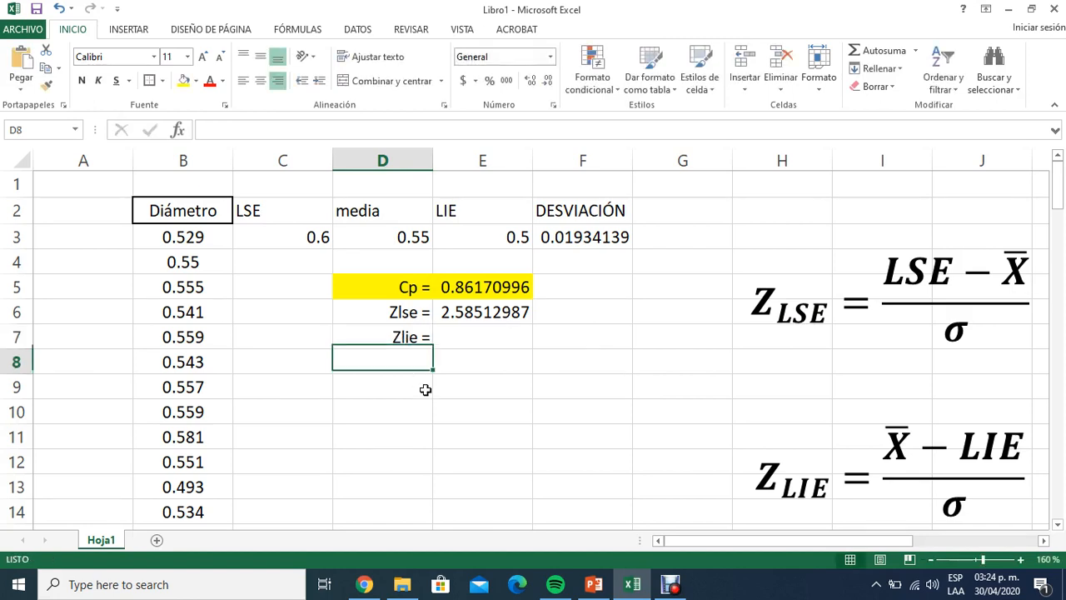
Step: Enter the Zlie formula =(D3-E3)/F3 in cell E7, using the mean, LIE and standard deviation cells
{"action": "key", "text": "Up"}
{"action": "key", "text": "Right"}
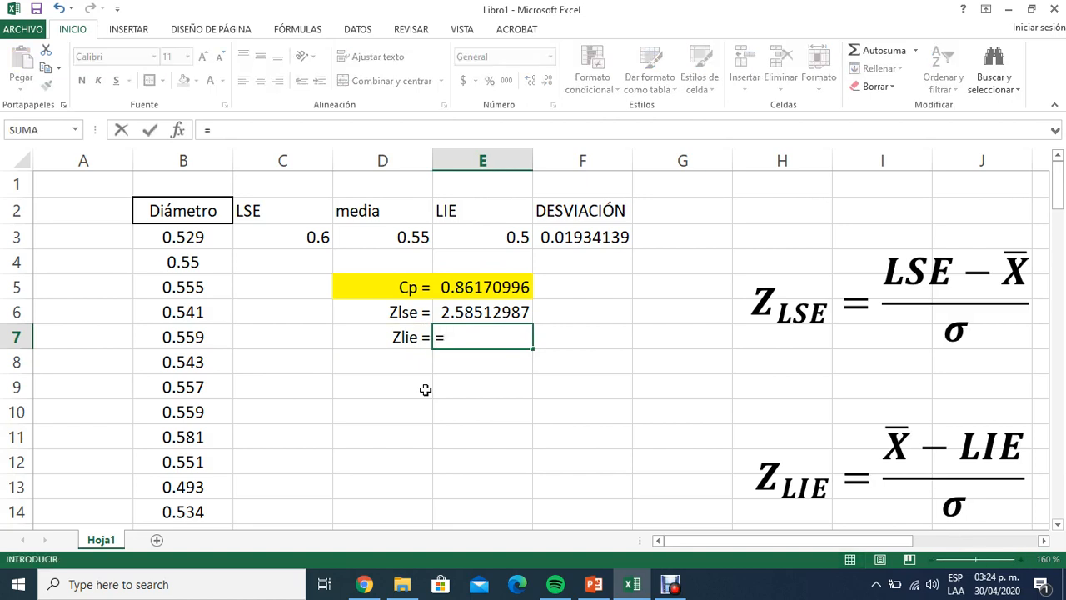
{"action": "type", "text": "("}
{"action": "left_click", "coordinate": [400, 236]}
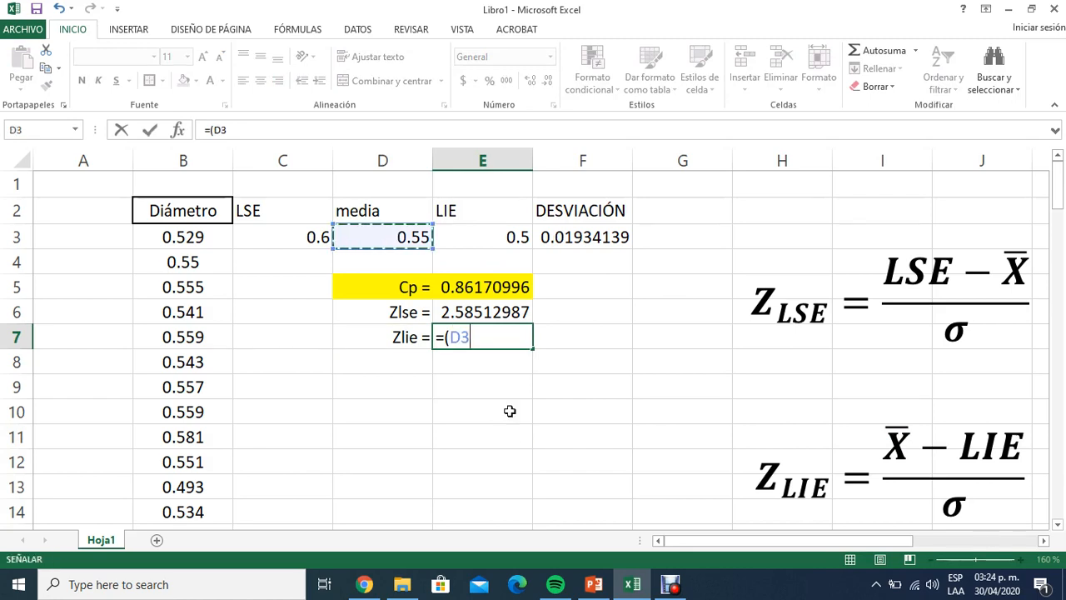
{"action": "type", "text": "-"}
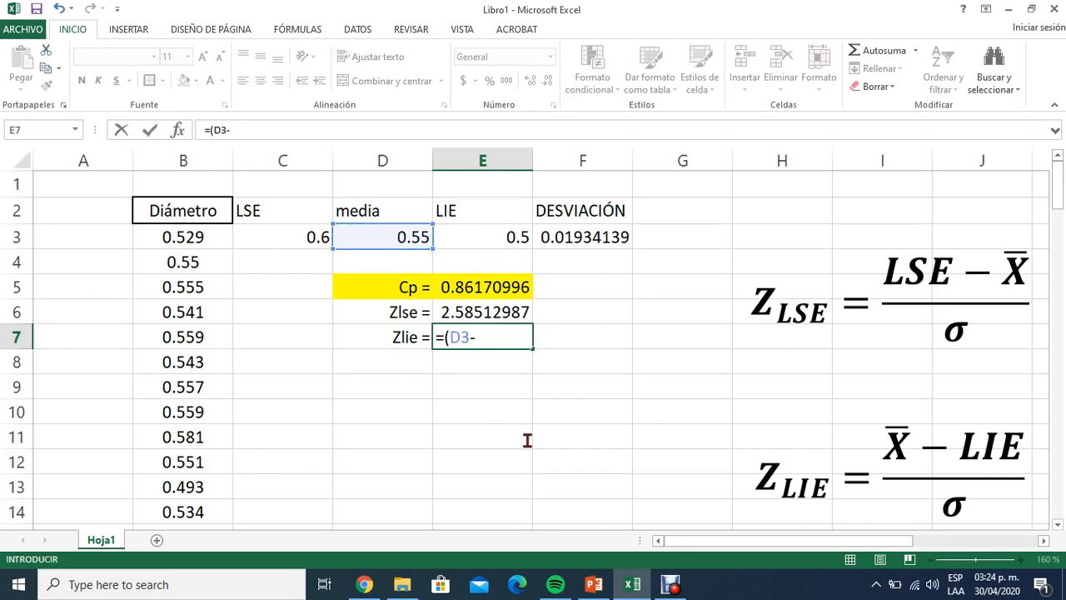
{"action": "left_click", "coordinate": [516, 238]}
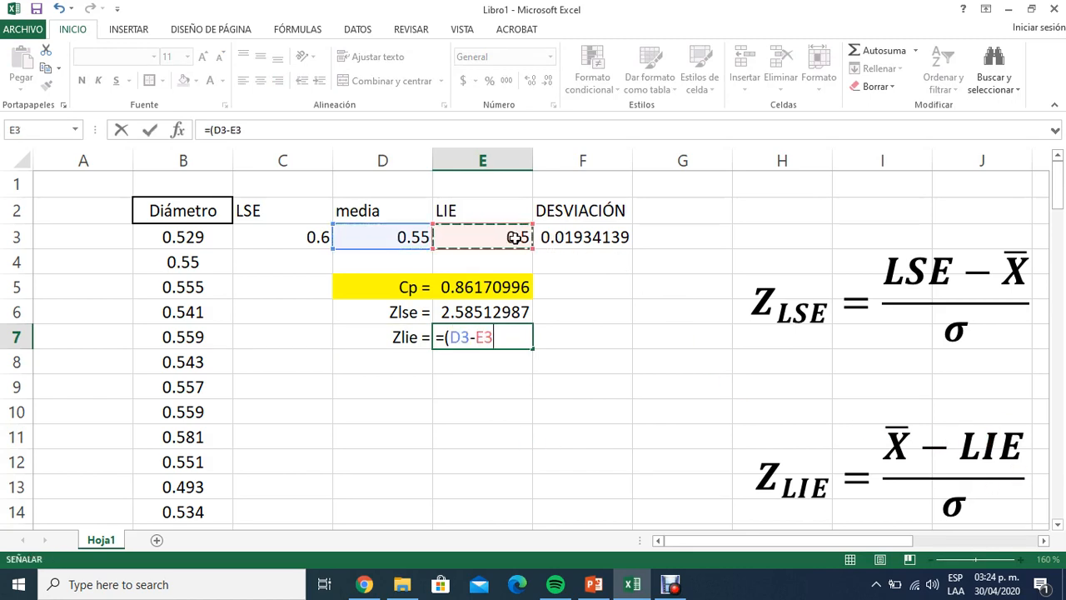
{"action": "type", "text": ")/"}
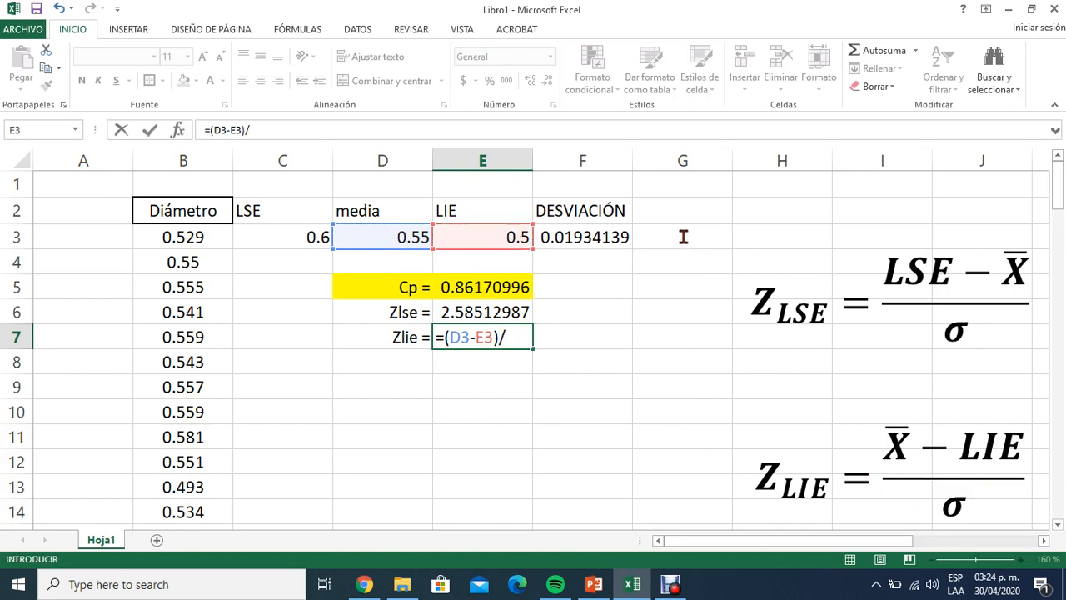
{"action": "left_click", "coordinate": [598, 237]}
{"action": "key", "text": "Return"}
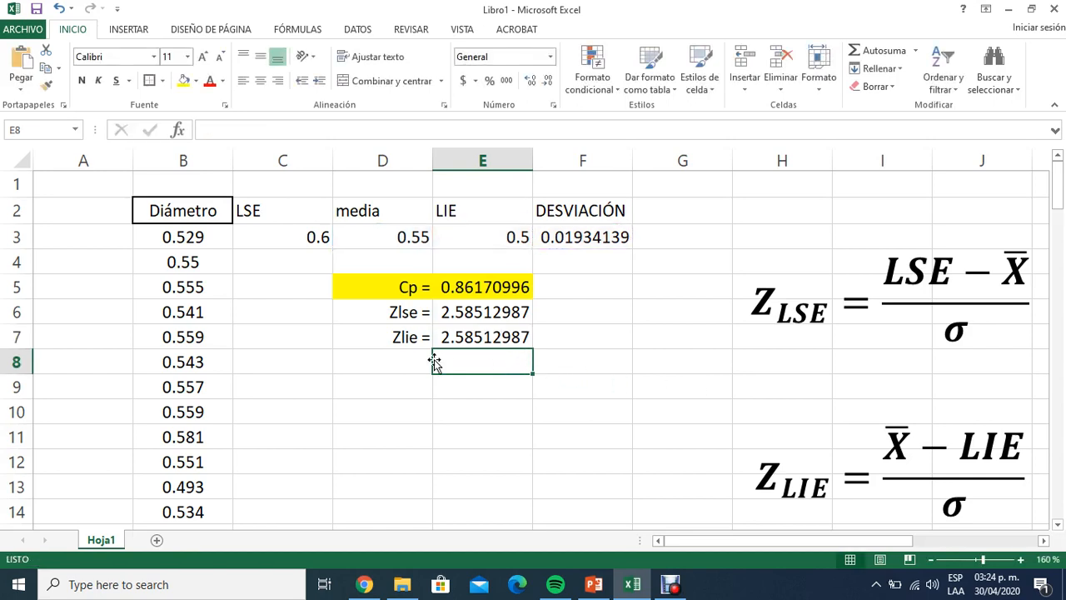
Step: Enter the label "Zmin =" in cell D8, below the Zlie label
{"action": "left_click", "coordinate": [397, 360]}
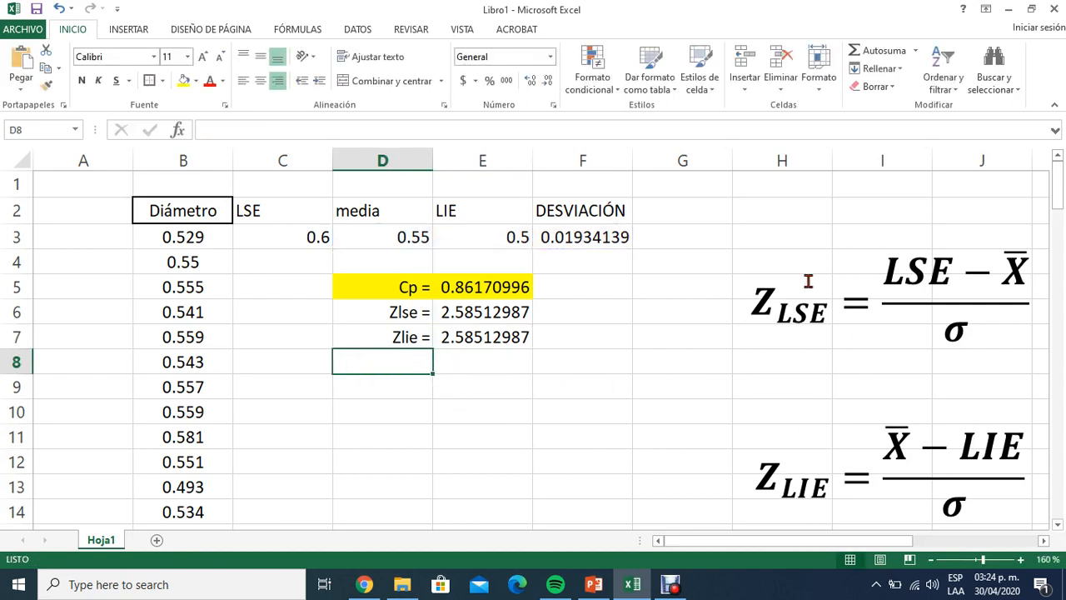
{"action": "left_click", "coordinate": [850, 292]}
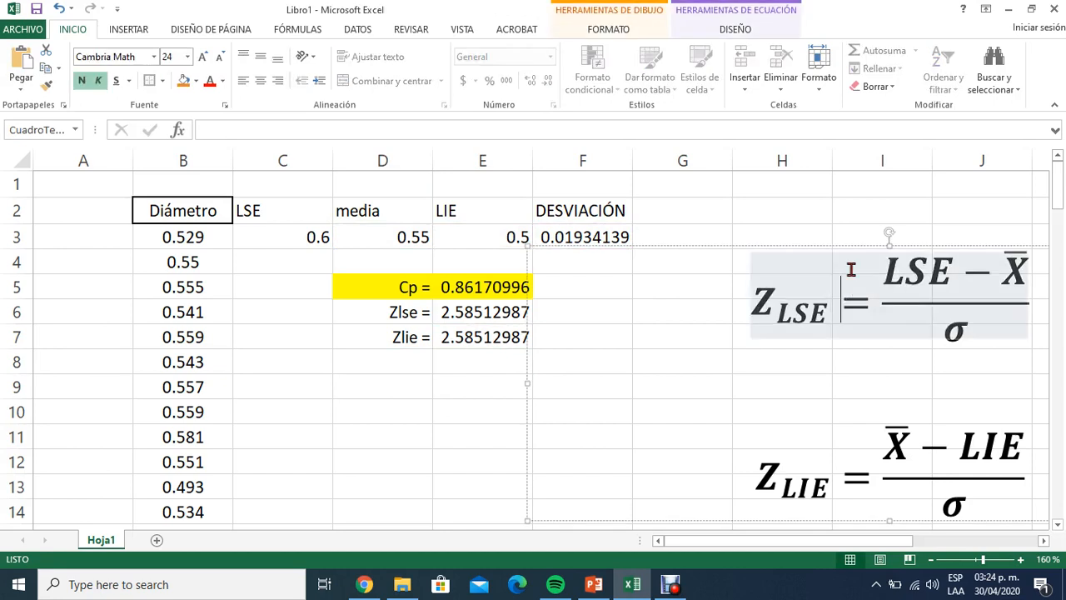
{"action": "left_click", "coordinate": [837, 247]}
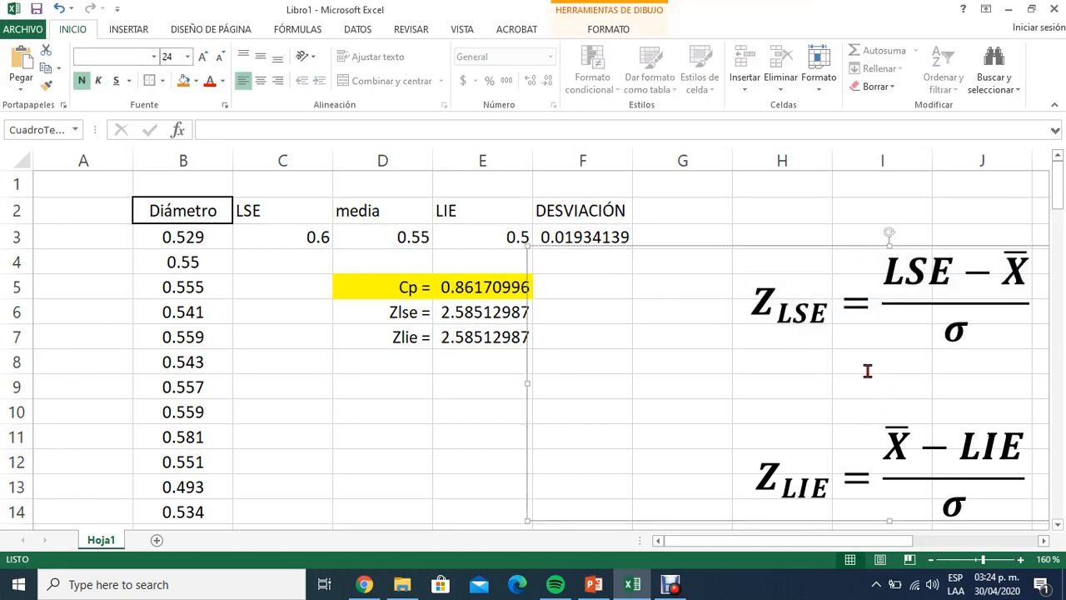
{"action": "left_click", "coordinate": [408, 360]}
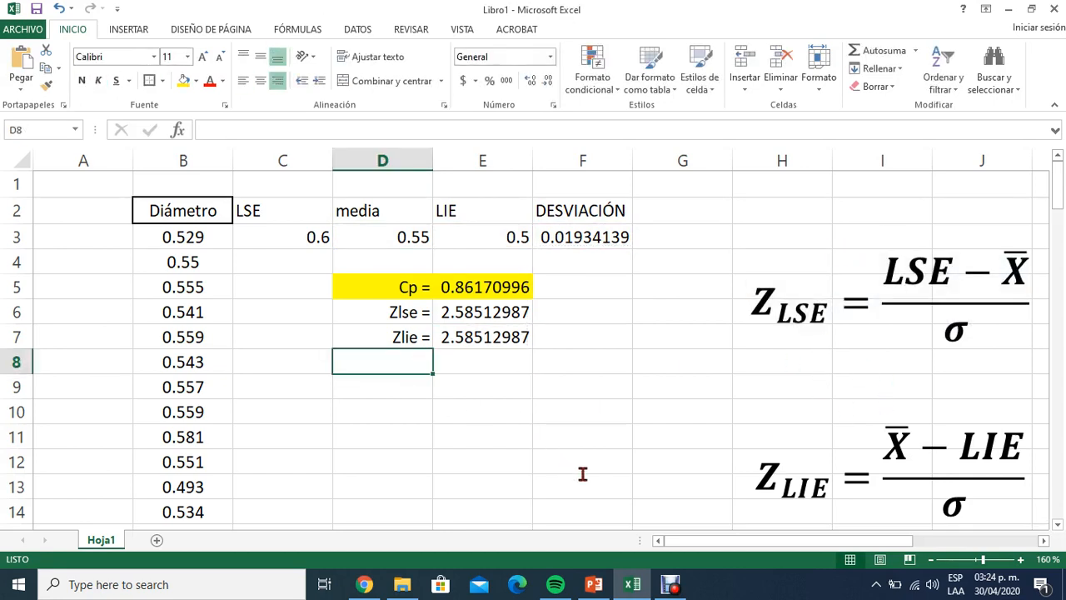
{"action": "type", "text": "Zmin"}
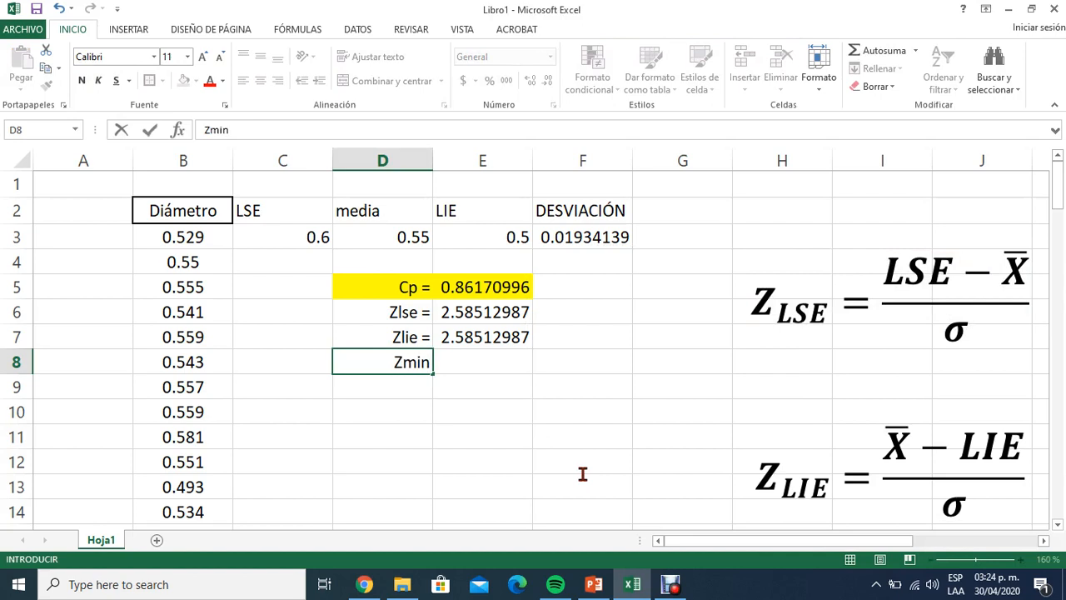
{"action": "type", "text": " ="}
{"action": "key", "text": "Return"}
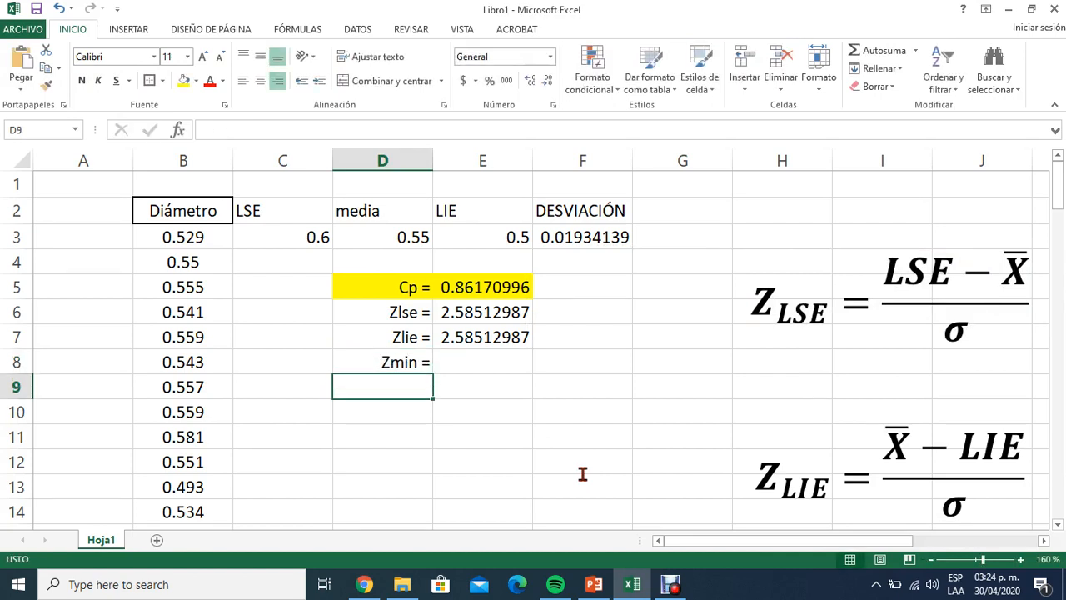
Step: Enter the Zmin formula =MIN(E6:E7) in cell E8, taking the smaller of the Zlse and Zlie values
{"action": "key", "text": "Up"}
{"action": "key", "text": "Right"}
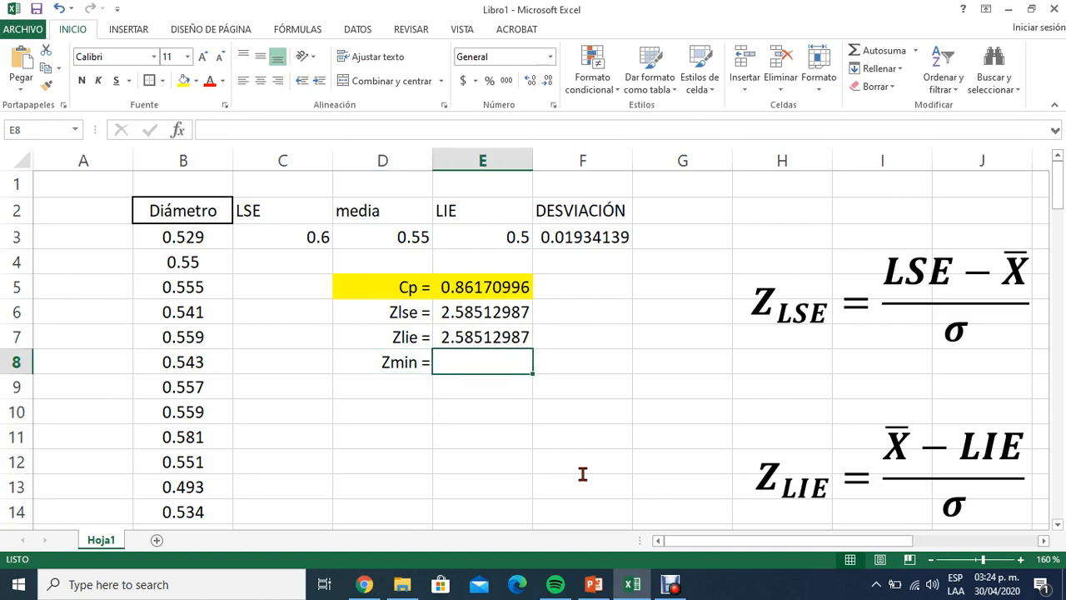
{"action": "type", "text": "="}
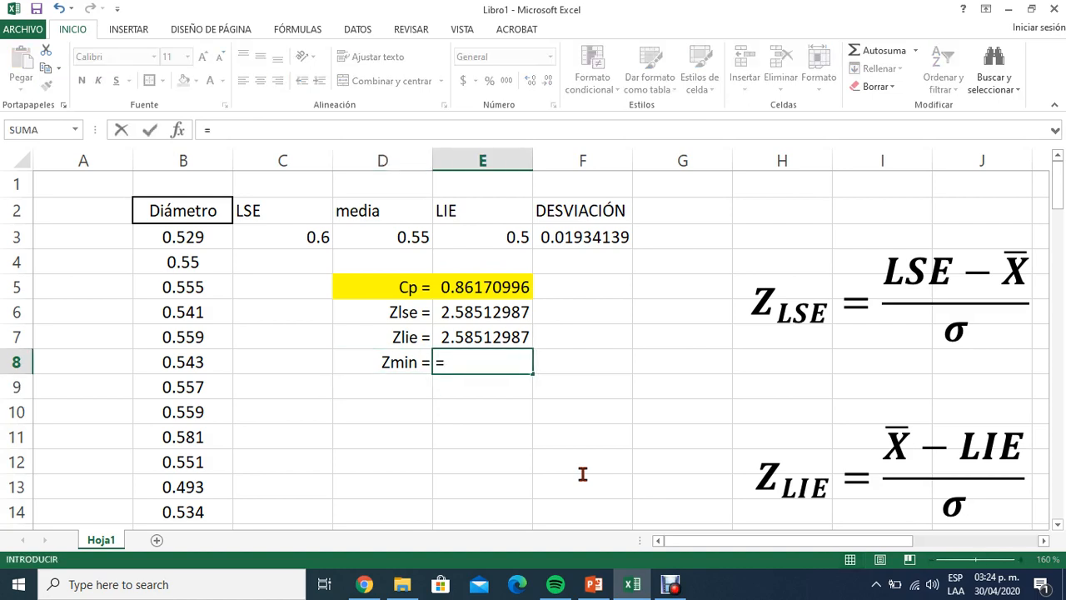
{"action": "type", "text": "min"}
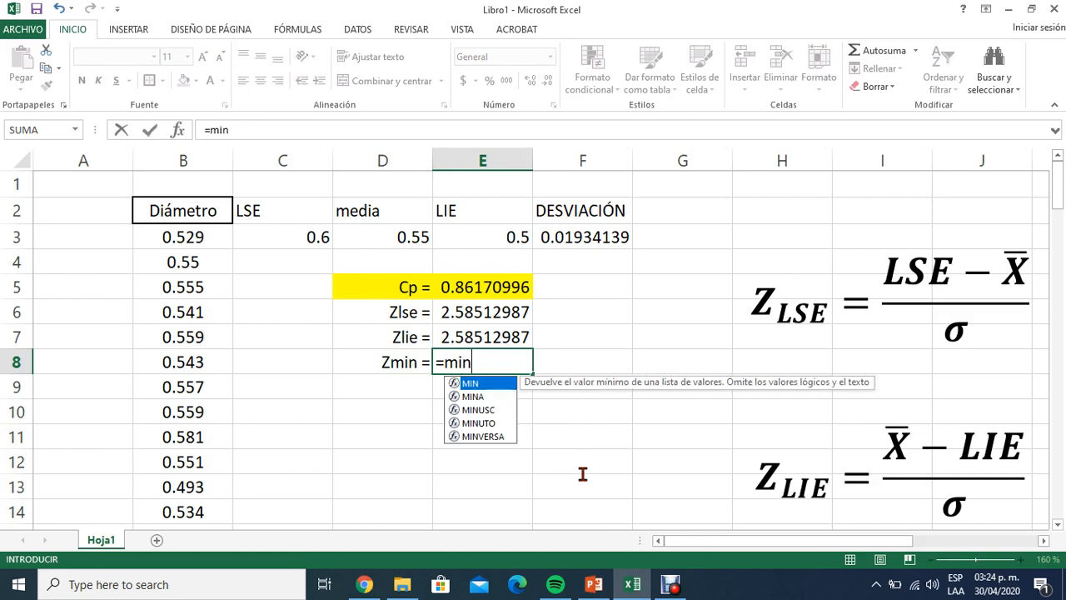
{"action": "double_click", "coordinate": [496, 385]}
{"action": "left_click_drag", "start_coordinate": [490, 317], "coordinate": [493, 336]}
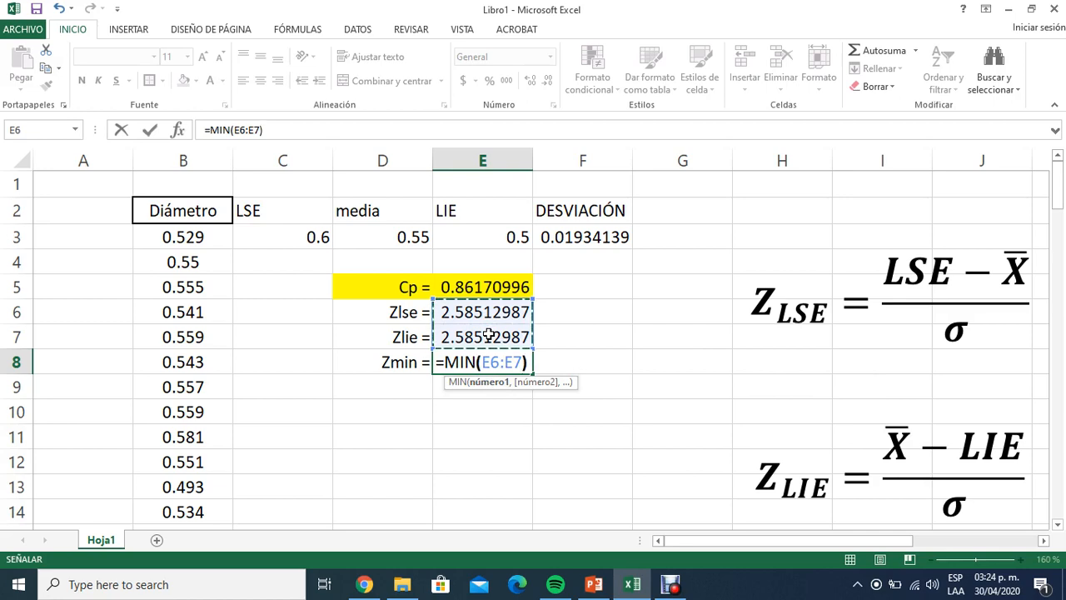
{"action": "type", "text": ")"}
{"action": "key", "text": "Return"}
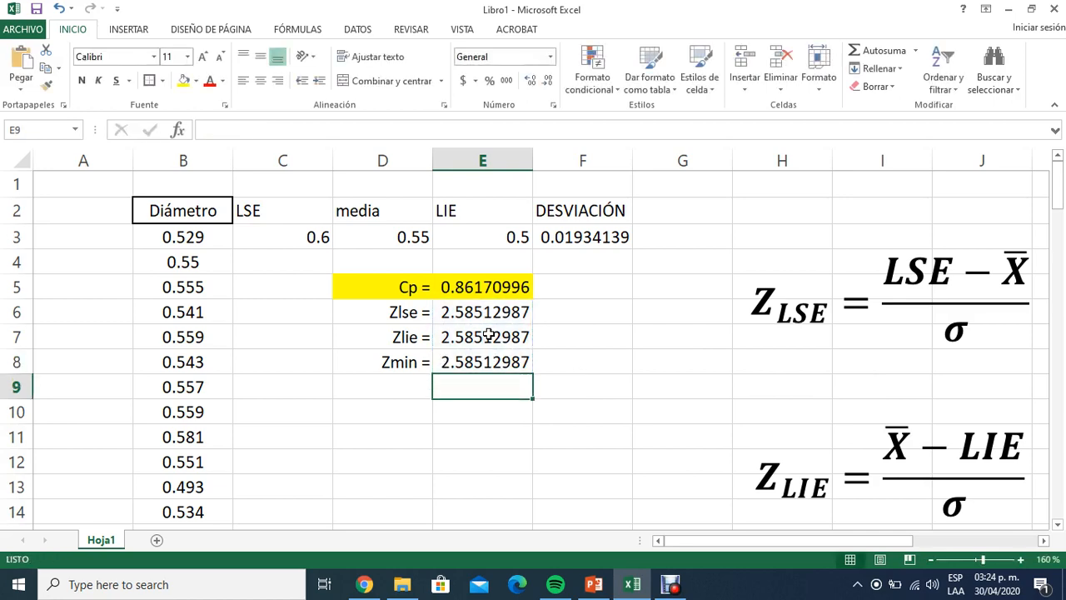
Step: Wrap the Zmin formula in cell E8 in the absolute value function so it reads =ABS(MIN(E6:E7))
{"action": "left_click_drag", "start_coordinate": [405, 364], "coordinate": [480, 354]}
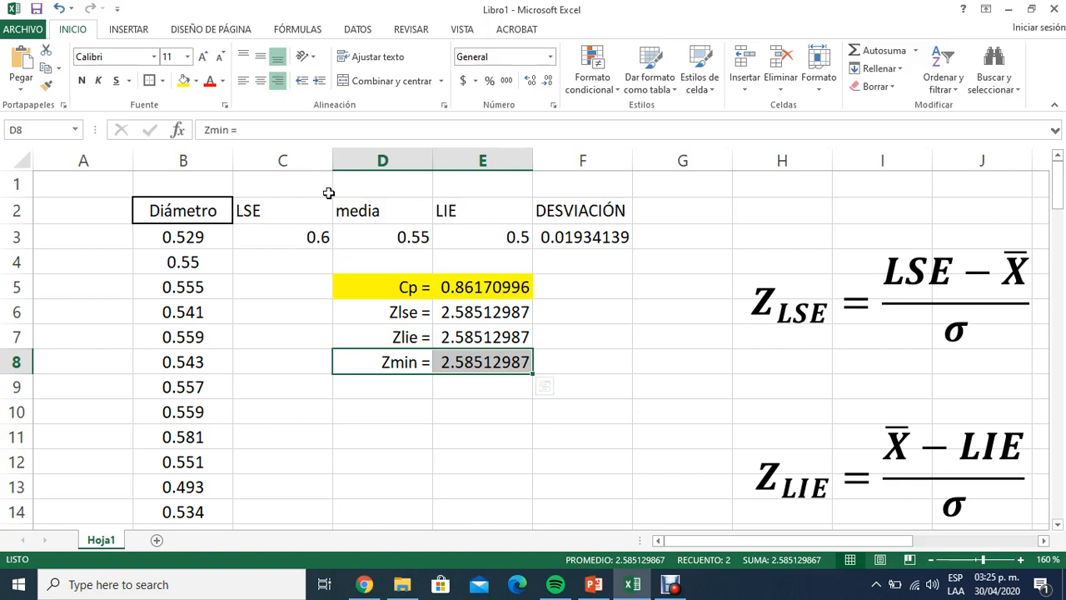
{"action": "left_click", "coordinate": [460, 311]}
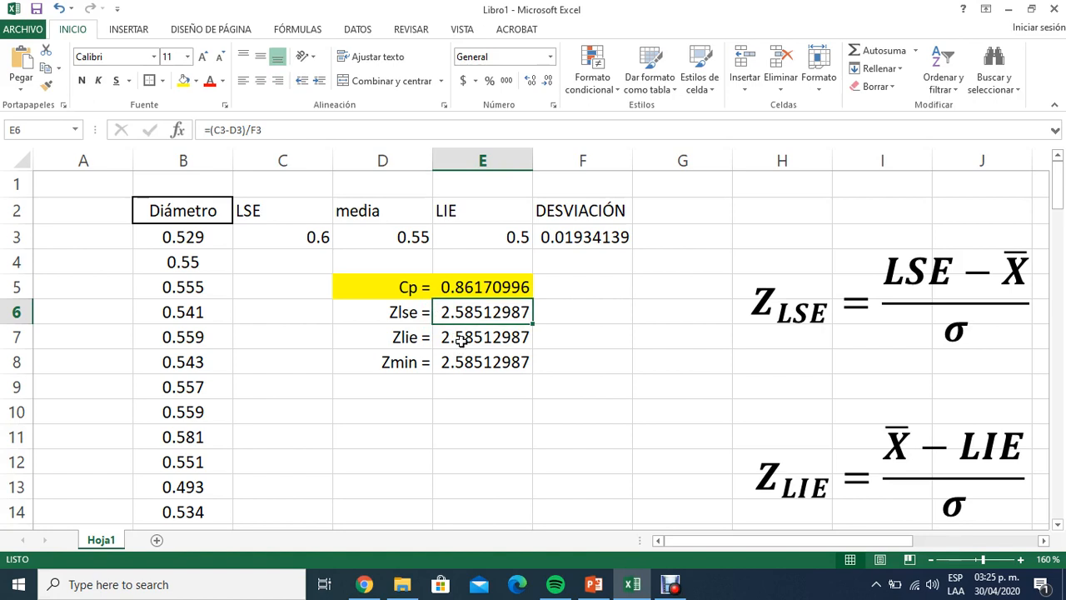
{"action": "left_click", "coordinate": [460, 336]}
{"action": "double_click", "coordinate": [460, 337]}
{"action": "key", "text": "Return"}
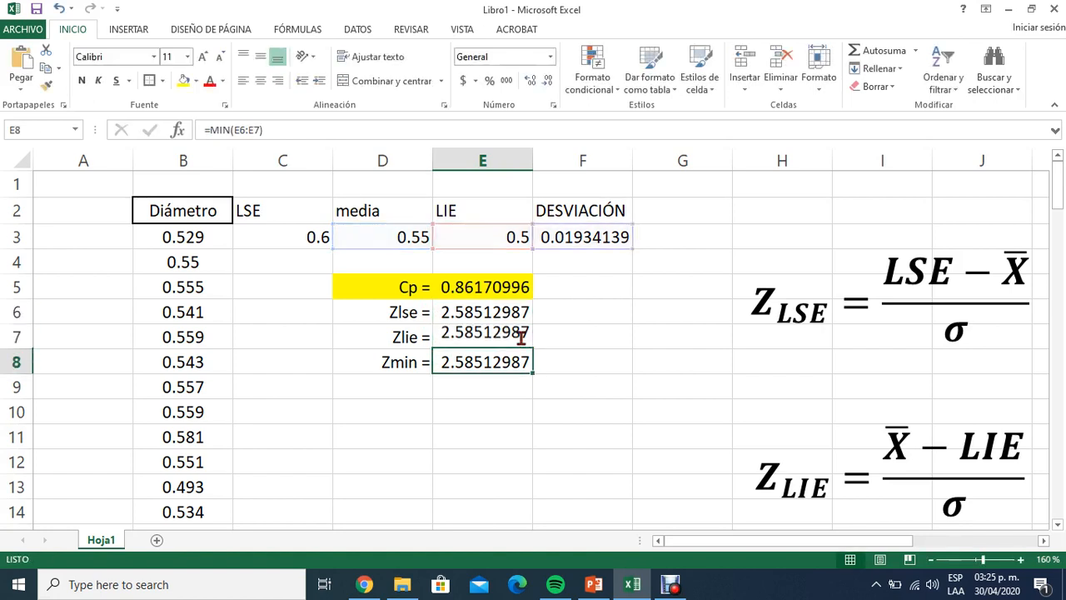
{"action": "double_click", "coordinate": [454, 364]}
{"action": "left_click", "coordinate": [446, 364]}
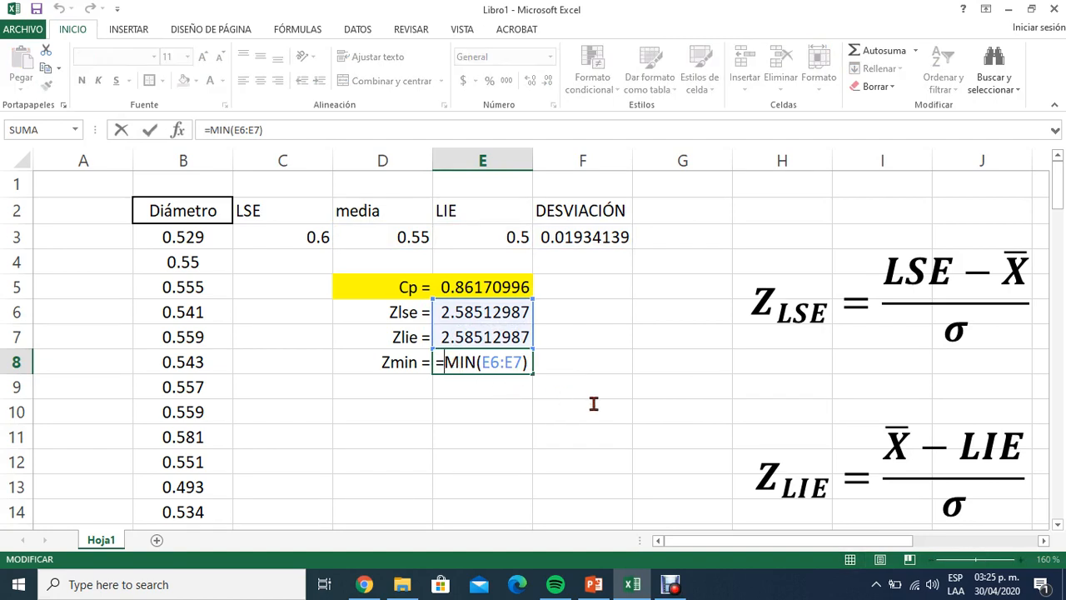
{"action": "type", "text": "abs"}
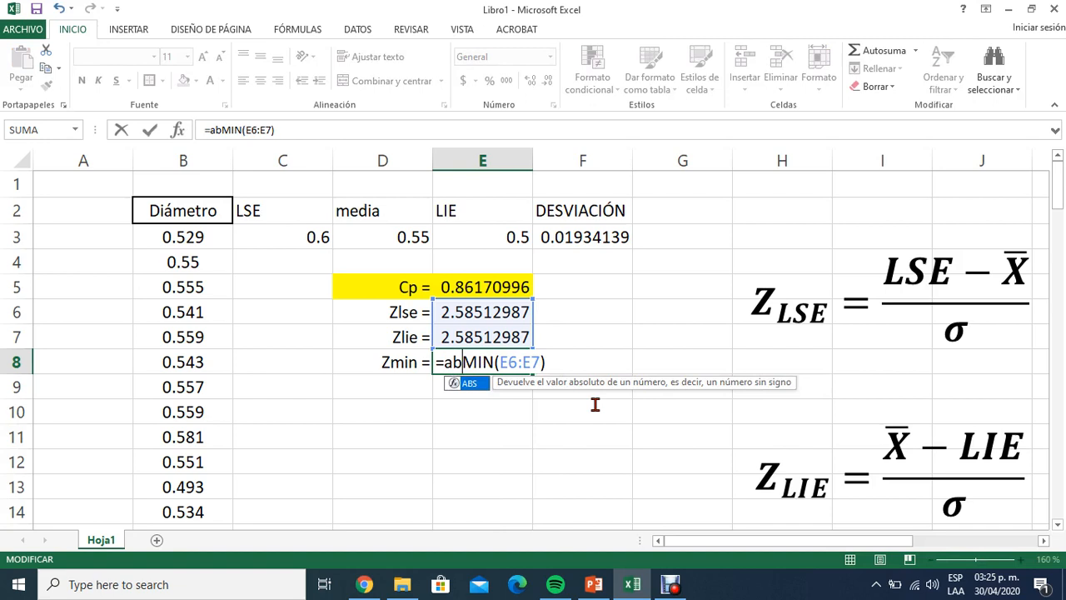
{"action": "type", "text": "("}
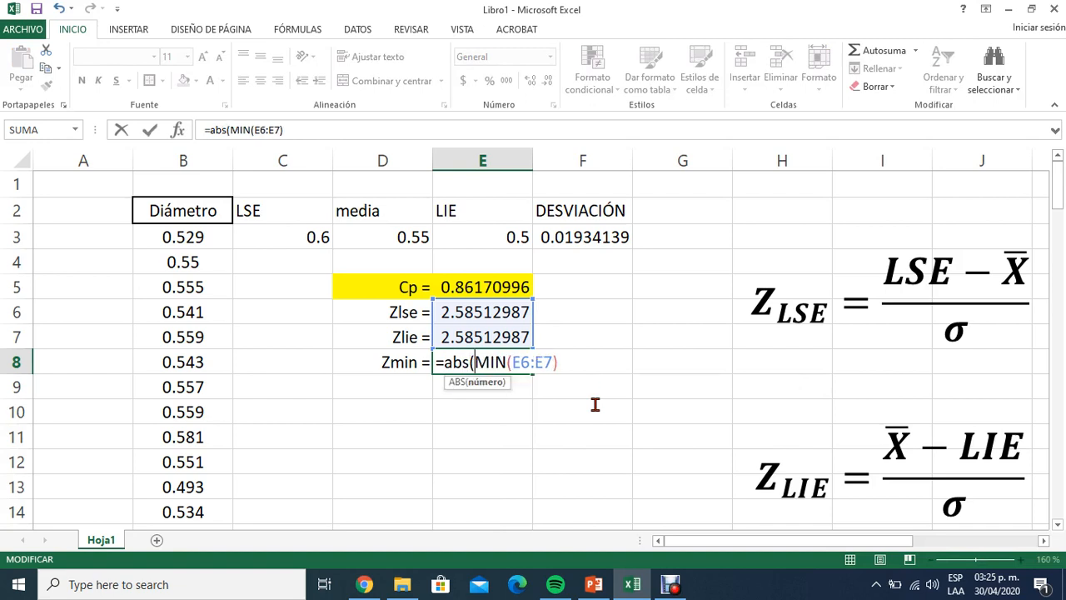
{"action": "left_click", "coordinate": [568, 364]}
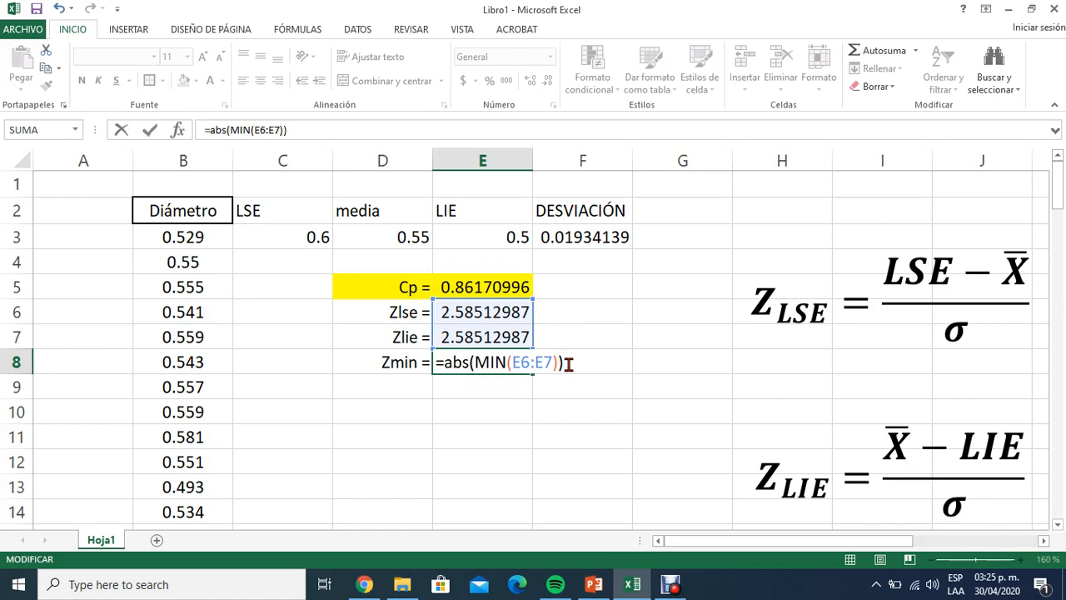
{"action": "type", "text": ")"}
{"action": "key", "text": "Return"}
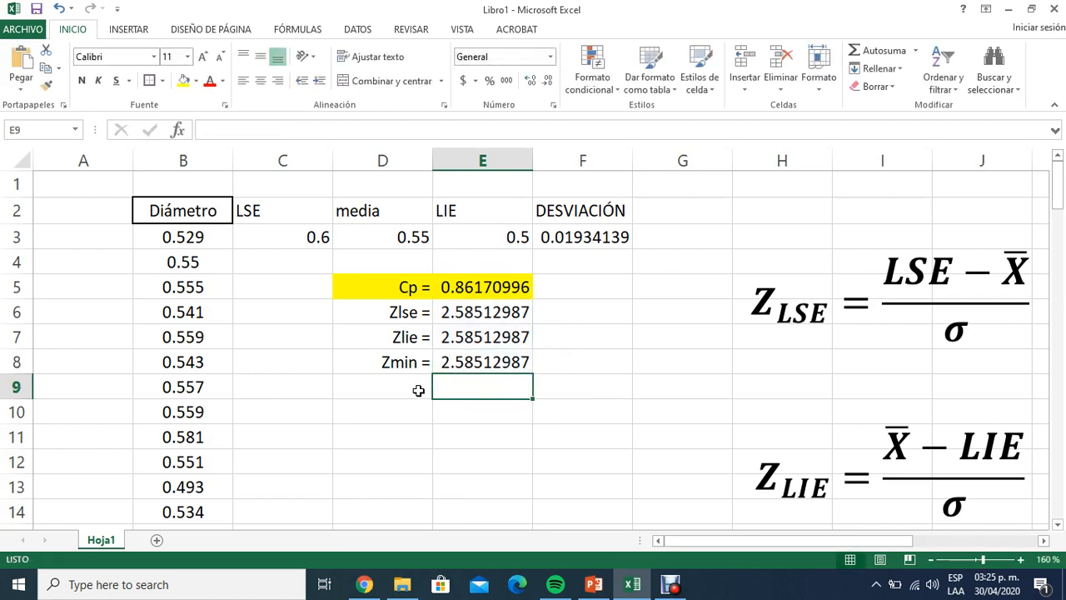
Step: Re-enter the Zmin formula in cell E8 from scratch as =ABS(MIN(E6:E7)), using the Zlse and Zlie cells
{"action": "left_click", "coordinate": [483, 360]}
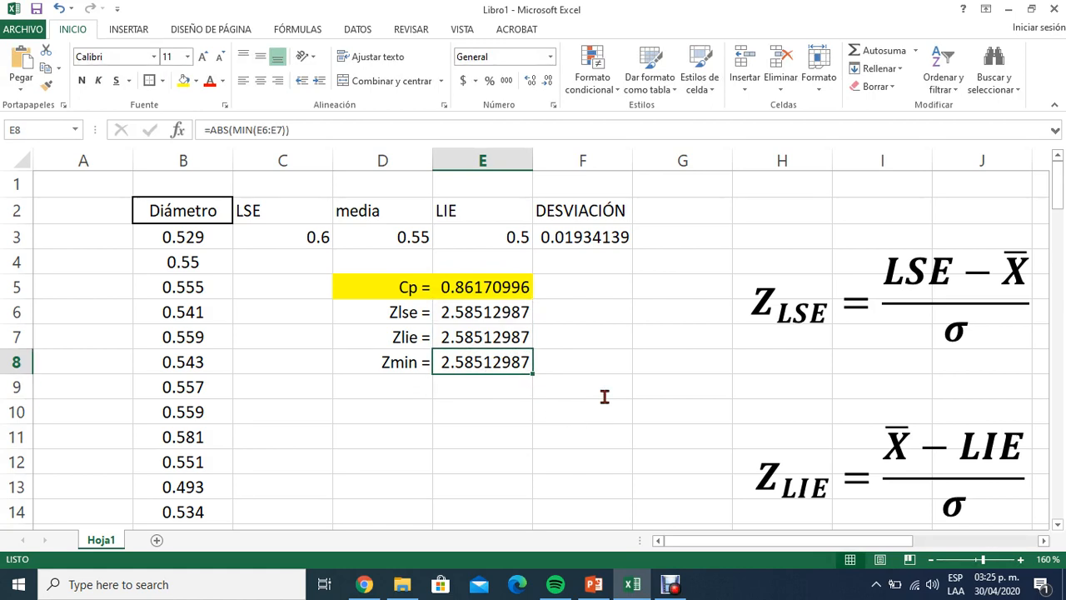
{"action": "type", "text": "=ab"}
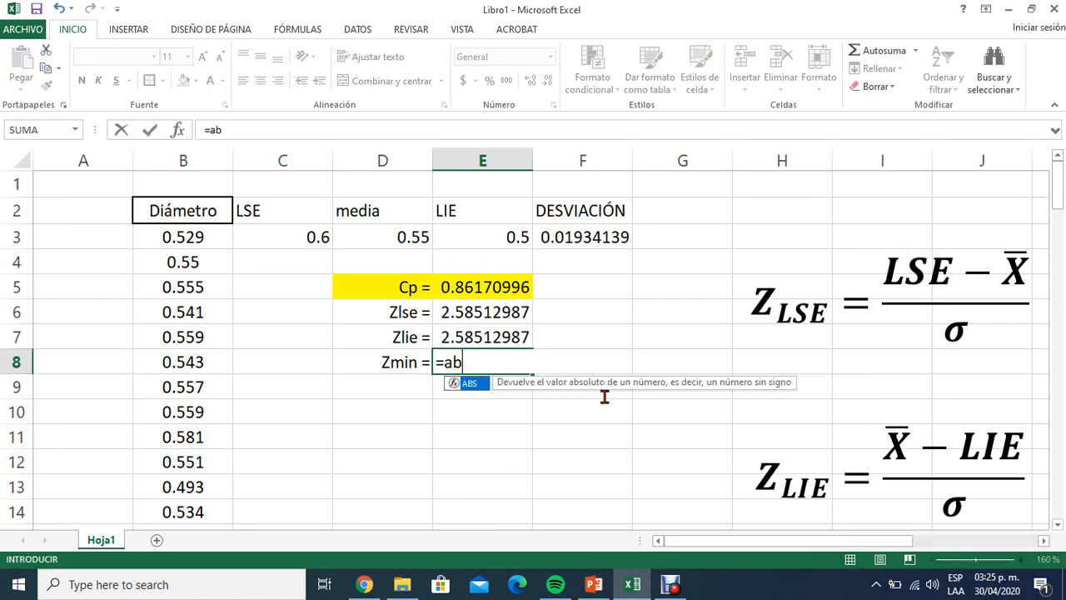
{"action": "type", "text": "s("}
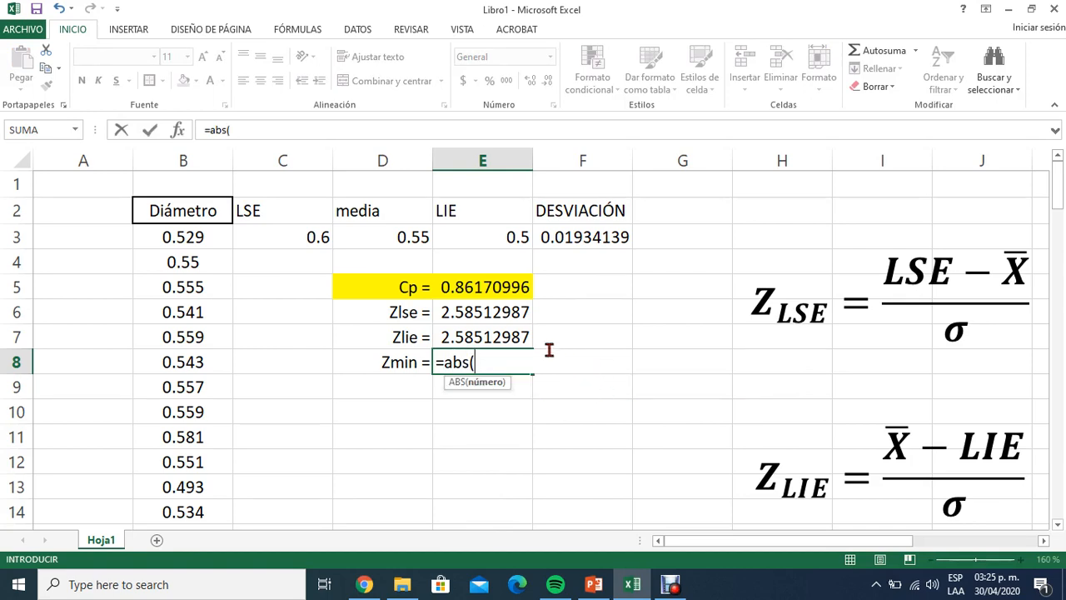
{"action": "left_click", "coordinate": [510, 315]}
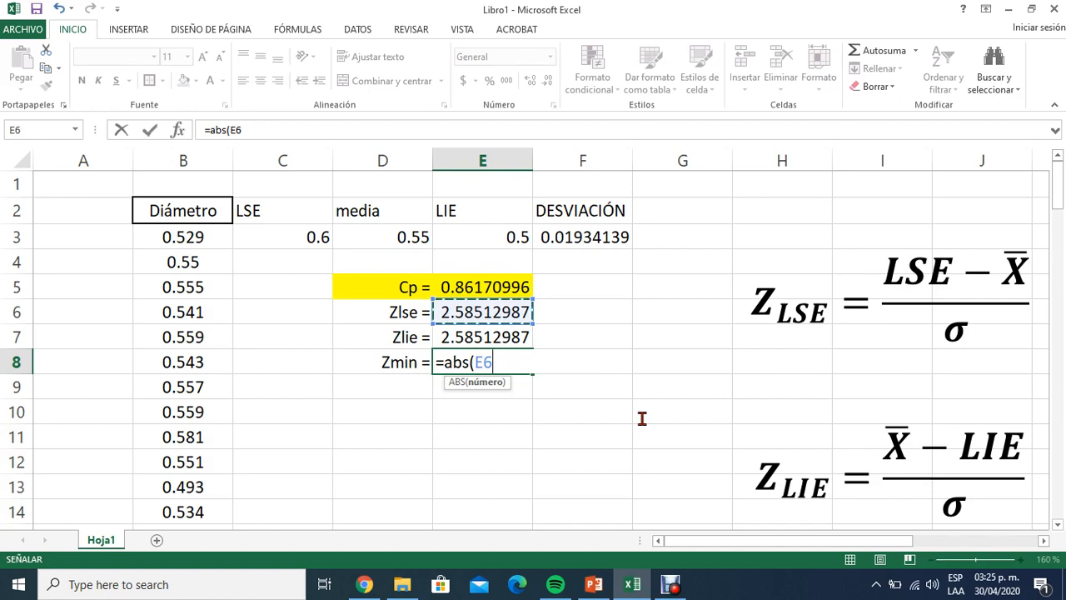
{"action": "key", "text": "BackSpace"}
{"action": "key", "text": "BackSpace"}
{"action": "key", "text": "BackSpace"}
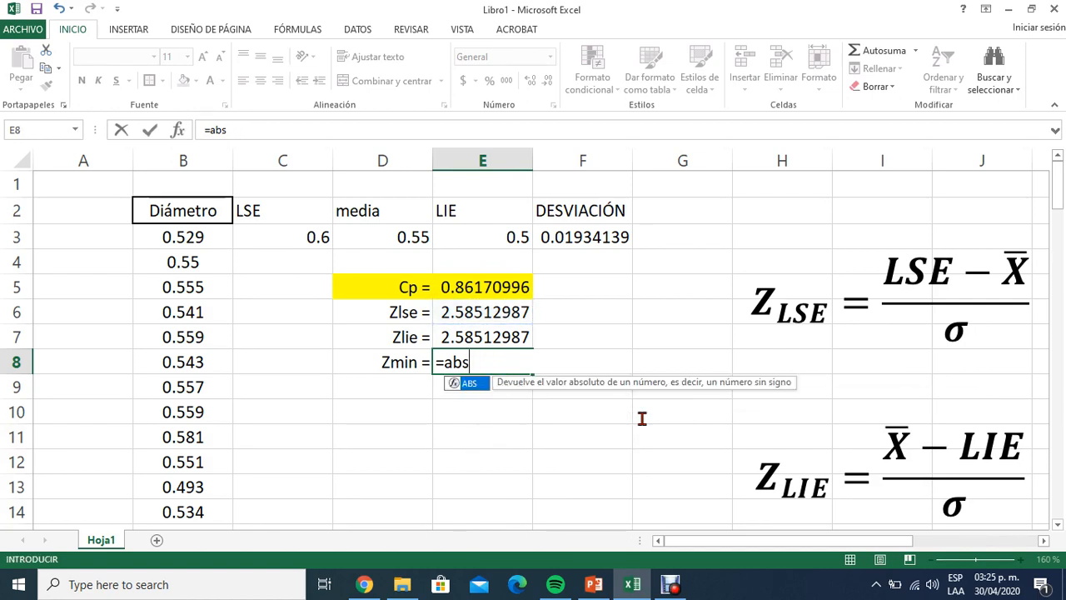
{"action": "type", "text": "(min"}
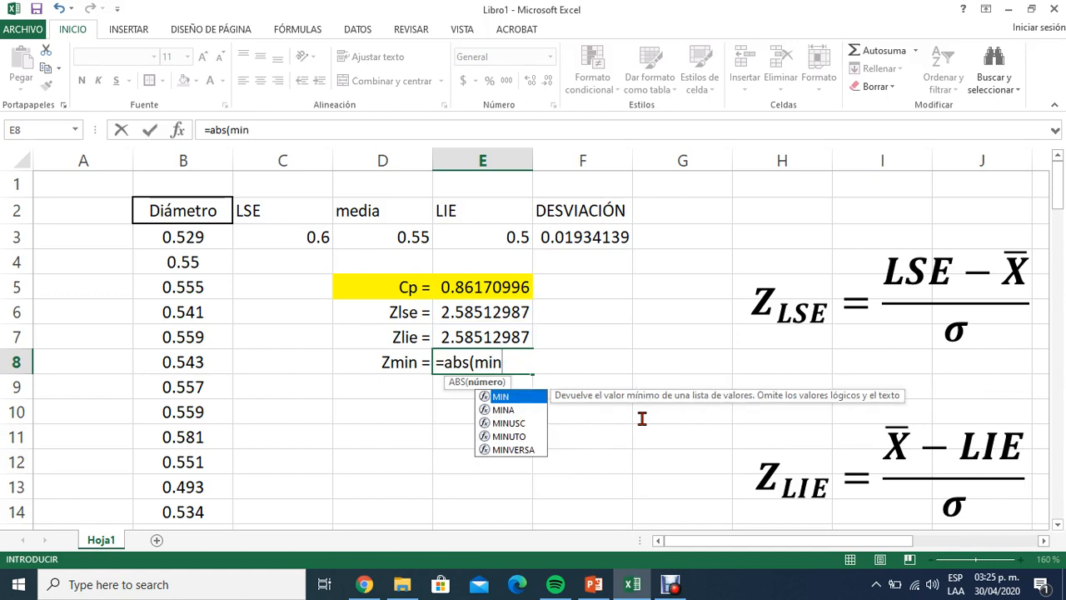
{"action": "type", "text": "("}
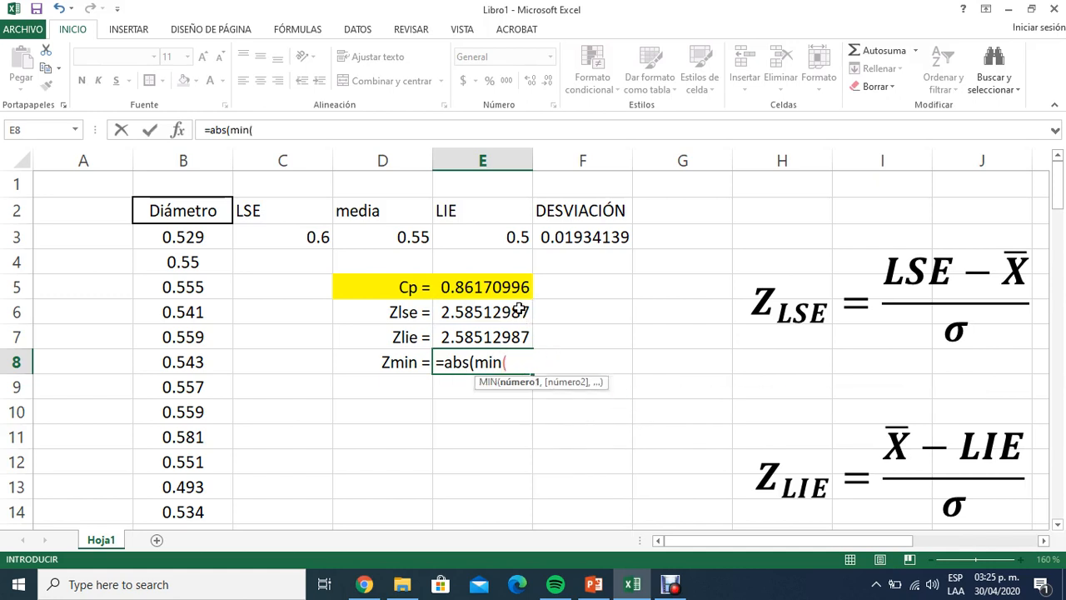
{"action": "left_click_drag", "start_coordinate": [519, 309], "coordinate": [519, 337]}
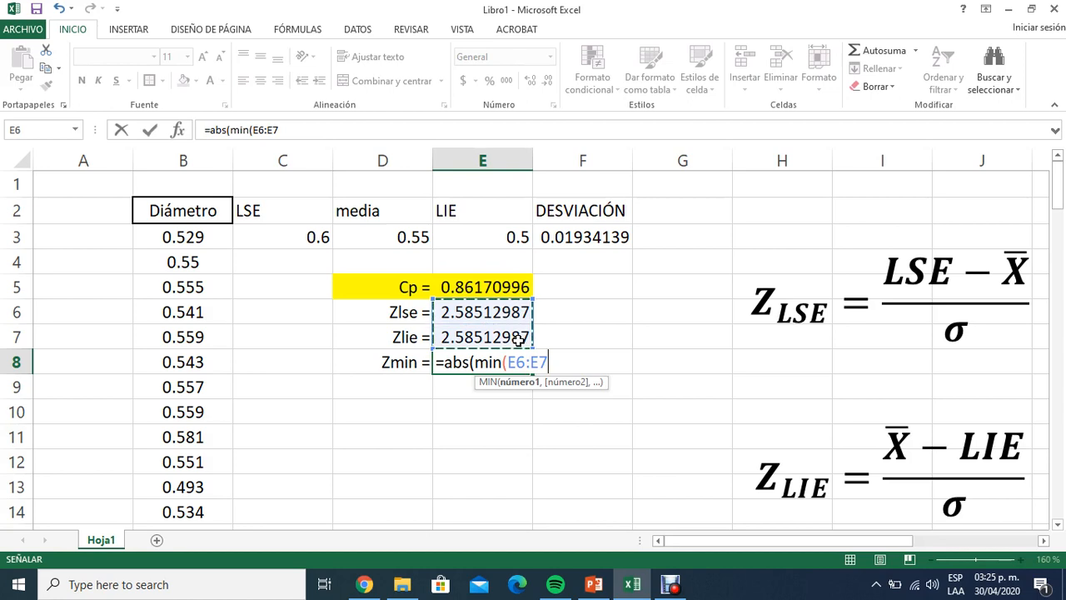
{"action": "type", "text": ")"}
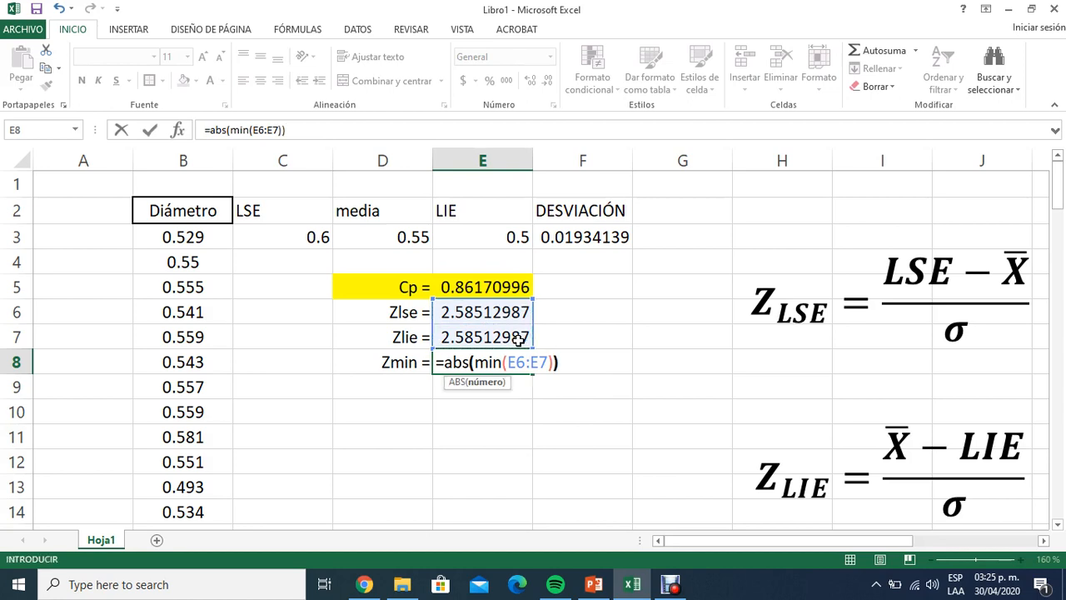
{"action": "key", "text": "Return"}
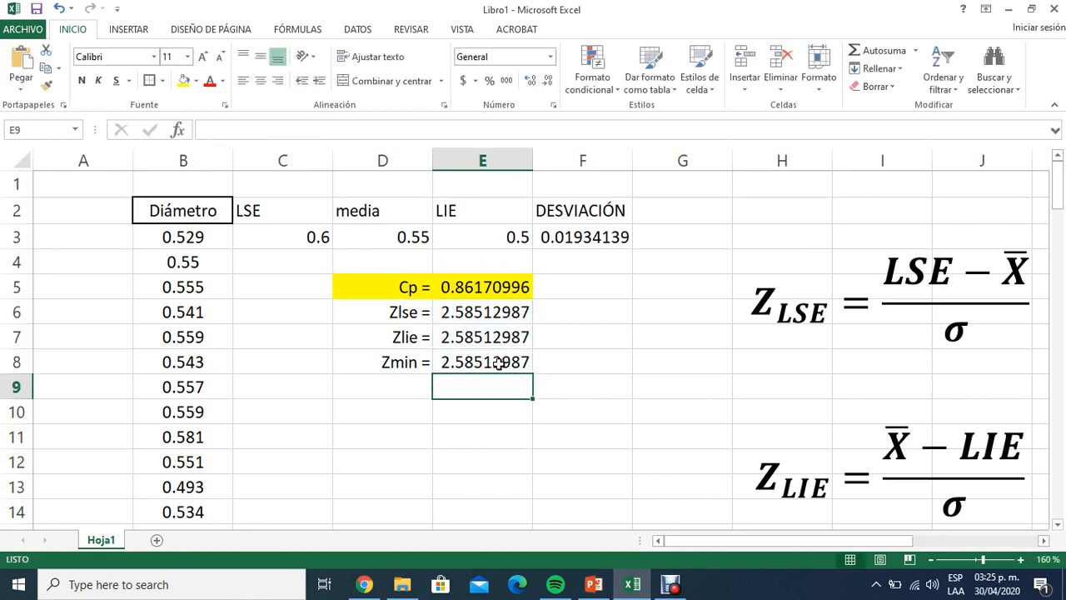
Step: Review the formulas behind Zlse, Zlie and Zmin in cells E6 to E8, including the MIN part nested inside ABS
{"action": "left_click", "coordinate": [498, 363]}
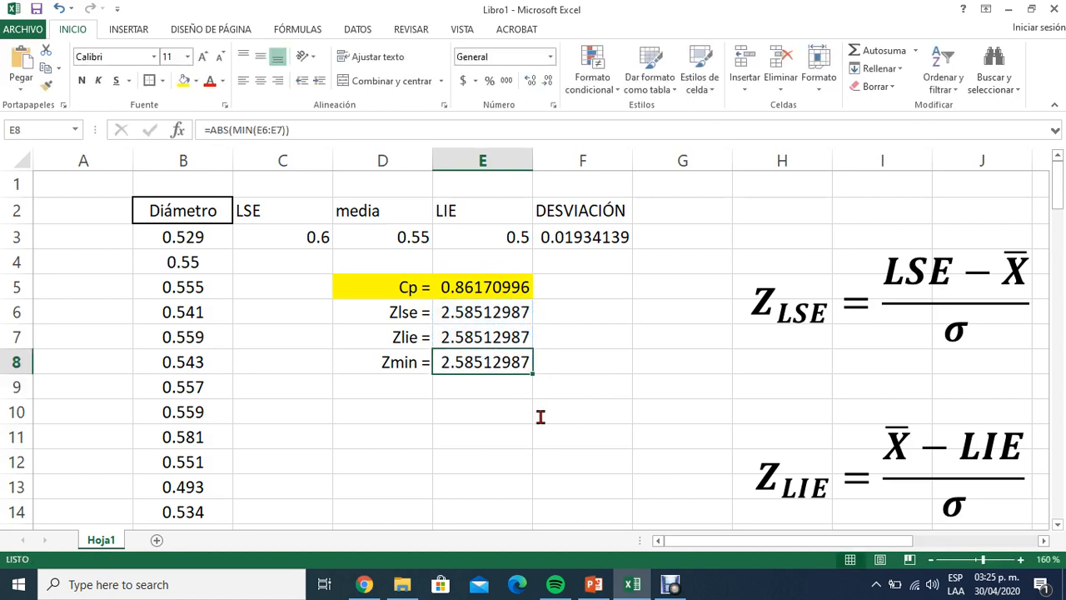
{"action": "left_click", "coordinate": [393, 385]}
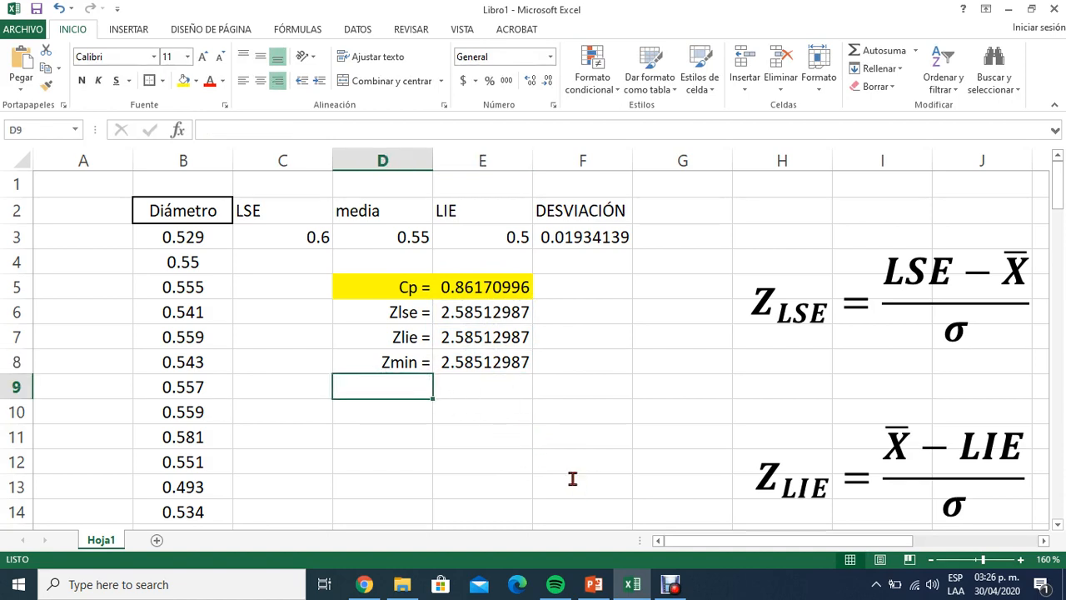
{"action": "left_click", "coordinate": [466, 310]}
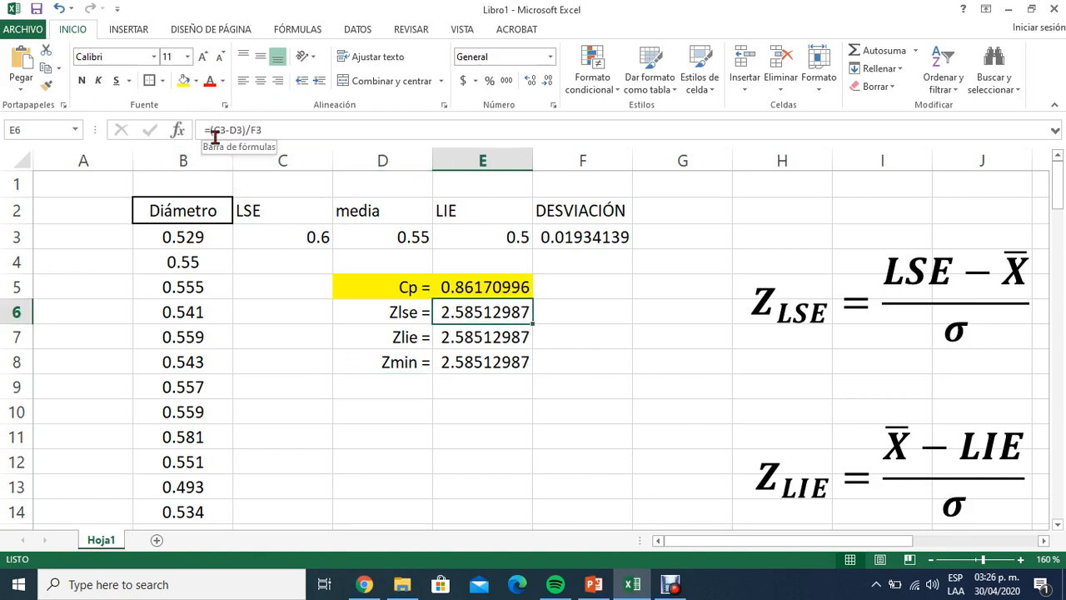
{"action": "left_click", "coordinate": [214, 133]}
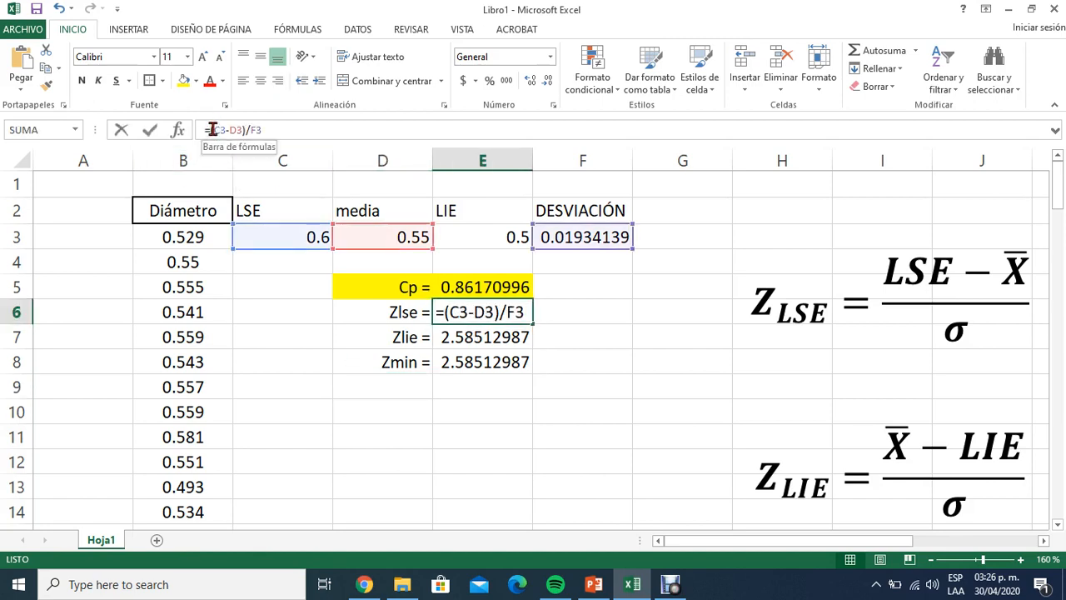
{"action": "key", "text": "Return"}
{"action": "double_click", "coordinate": [471, 339]}
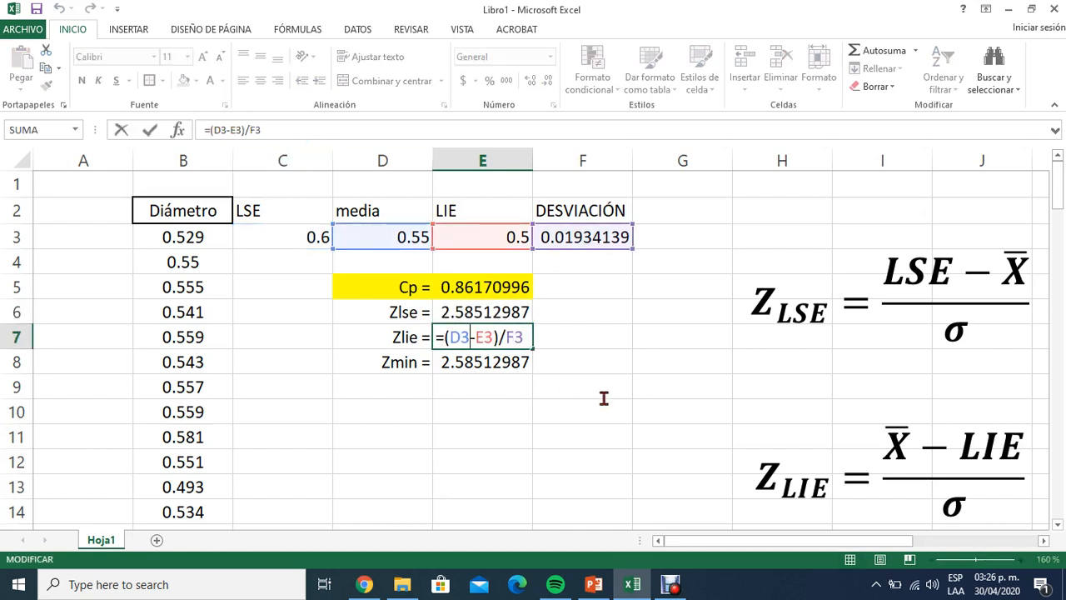
{"action": "key", "text": "Return"}
{"action": "double_click", "coordinate": [495, 366]}
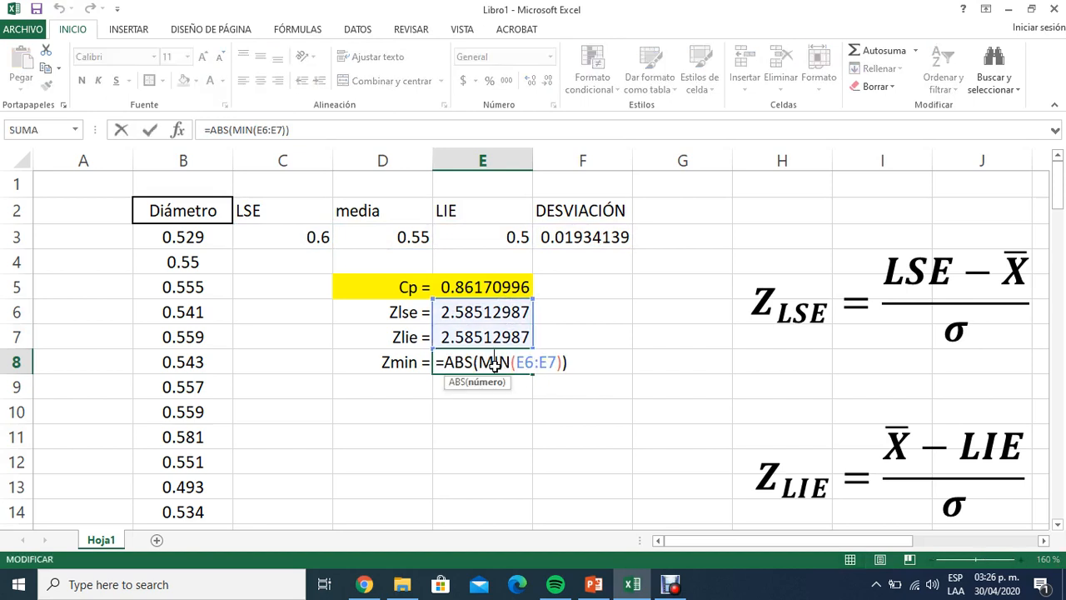
{"action": "left_click_drag", "start_coordinate": [482, 364], "coordinate": [566, 456]}
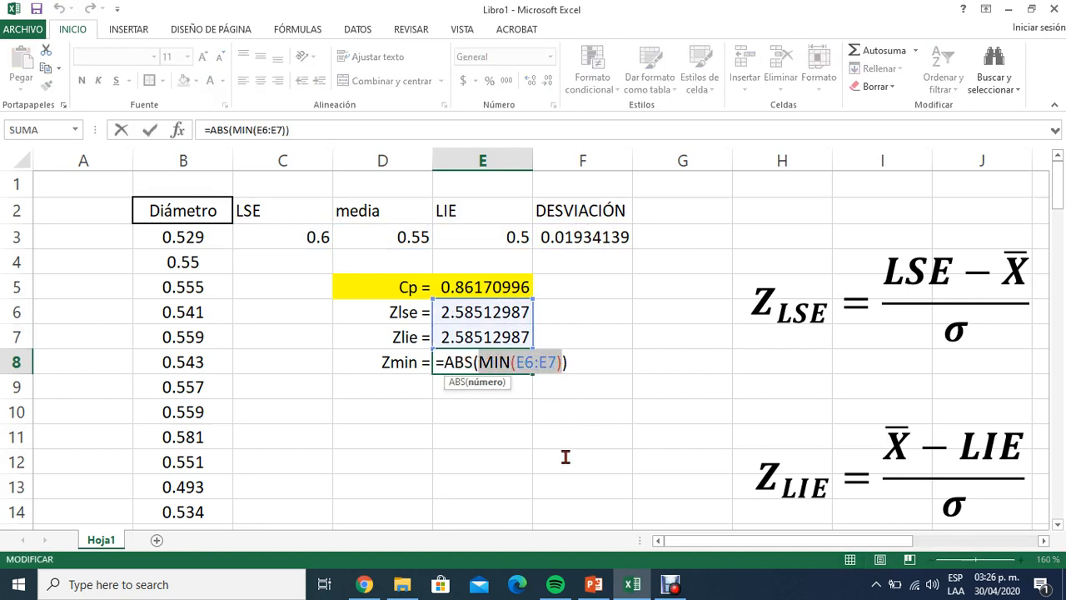
{"action": "key", "text": "Return"}
{"action": "left_click", "coordinate": [415, 379]}
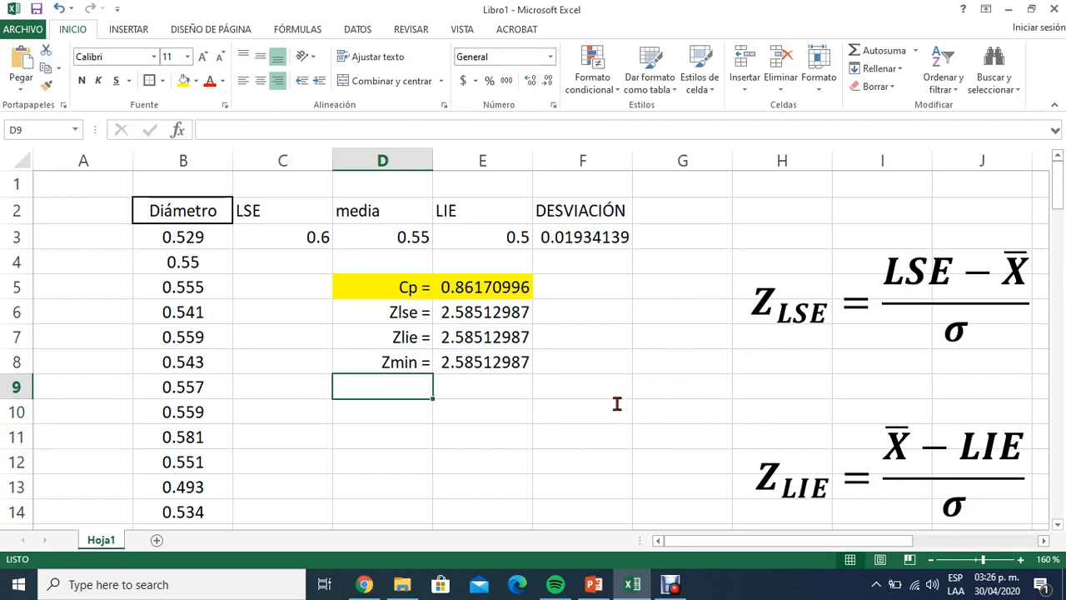
Step: Delete the text box with the Zlse and Zlie equations from the worksheet
{"action": "left_click", "coordinate": [883, 288]}
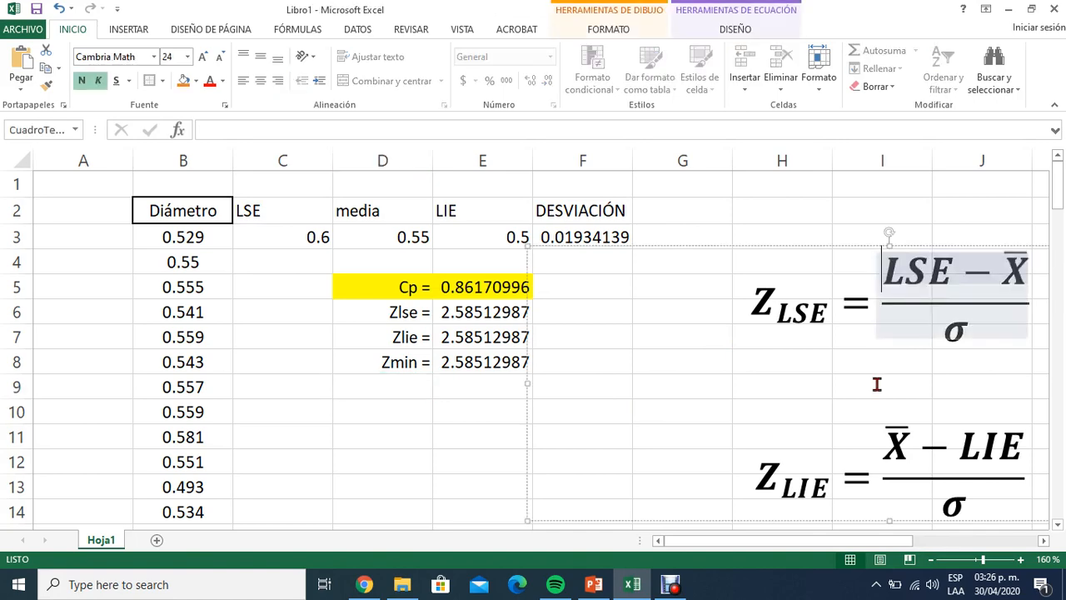
{"action": "key", "text": "Escape"}
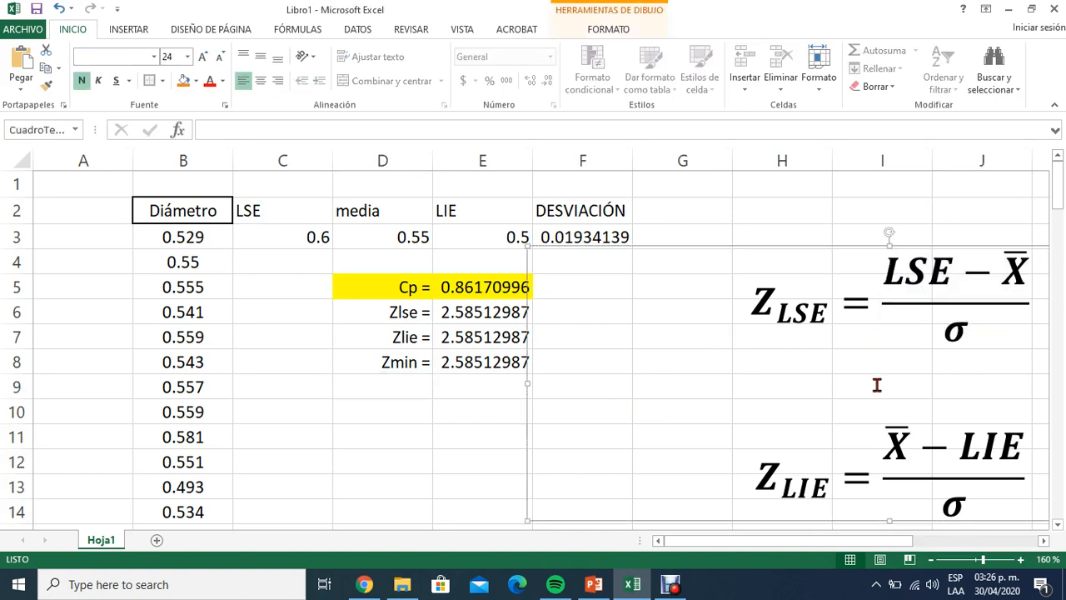
{"action": "key", "text": "Delete"}
Step: Copy the Cpk = Zmin/3 equation box from the PowerPoint slide and paste it into the Excel worksheet at cell F5
{"action": "key", "text": "alt+Tab"}
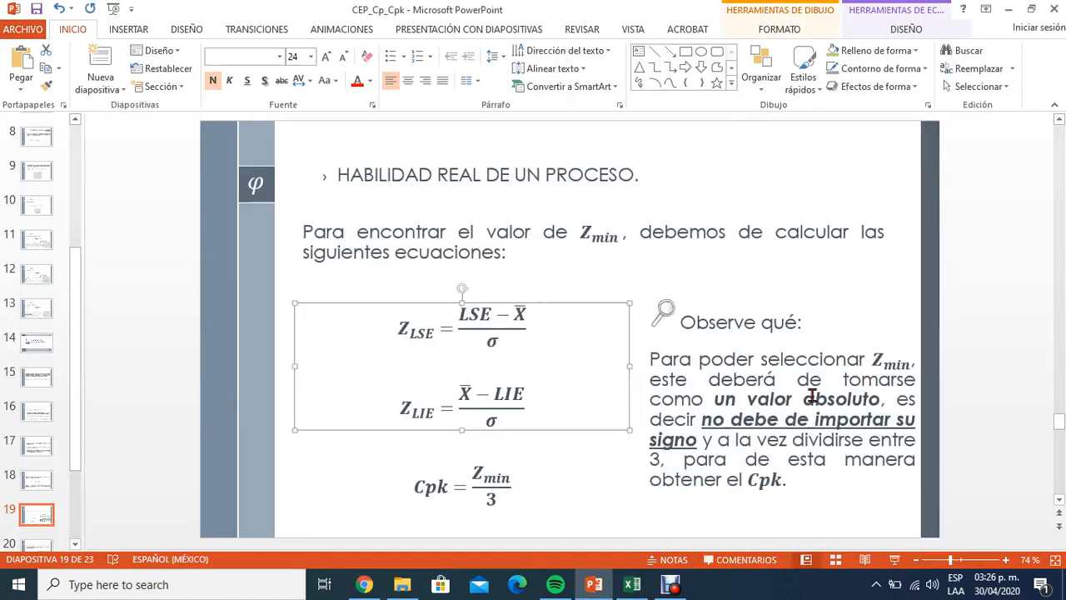
{"action": "left_click", "coordinate": [597, 523]}
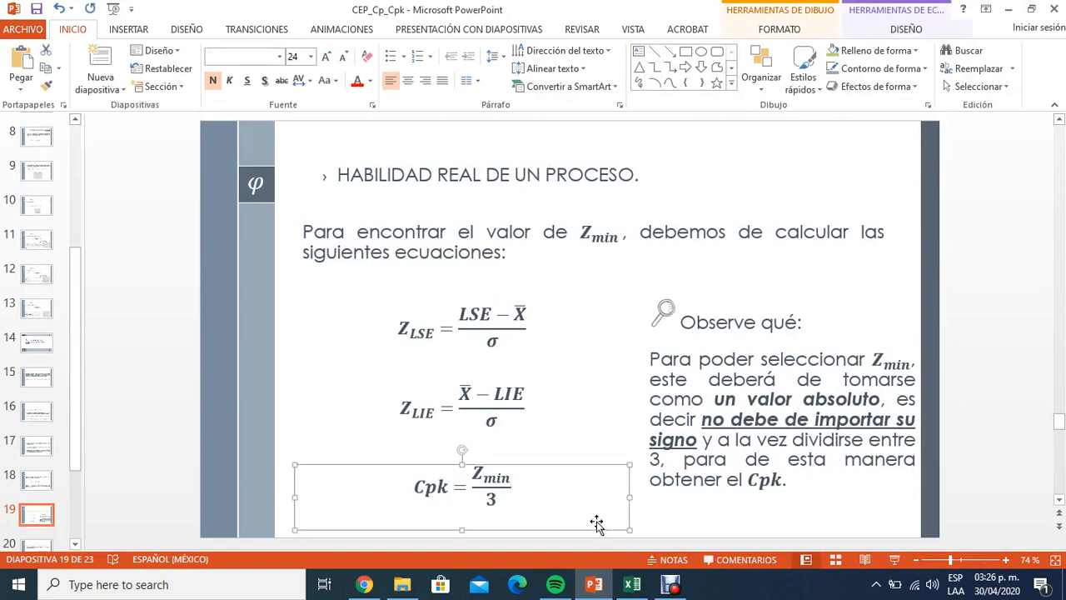
{"action": "key", "text": "alt+Tab"}
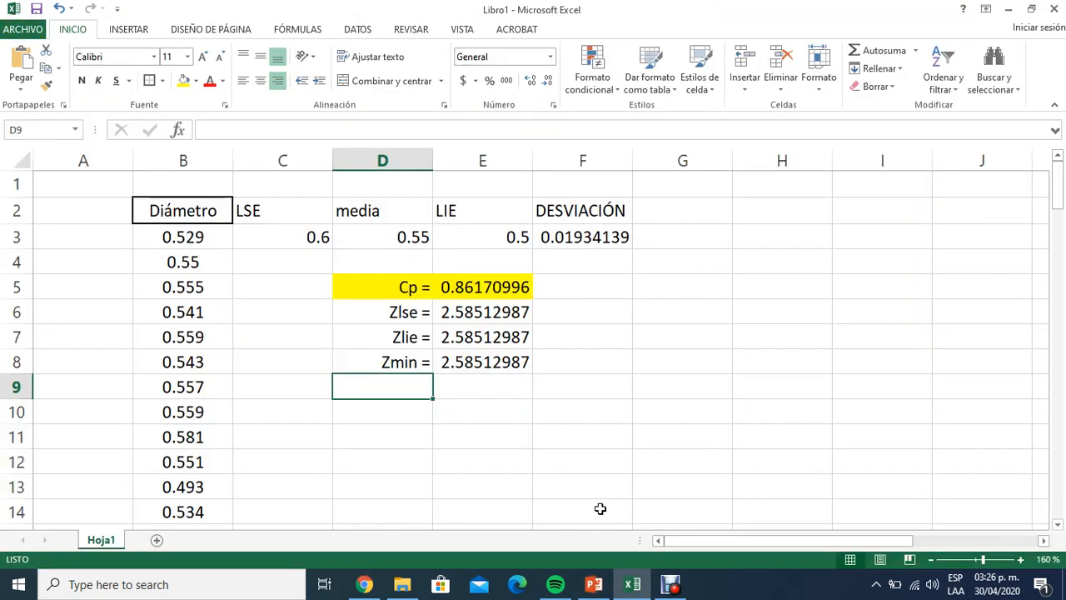
{"action": "left_click", "coordinate": [621, 293]}
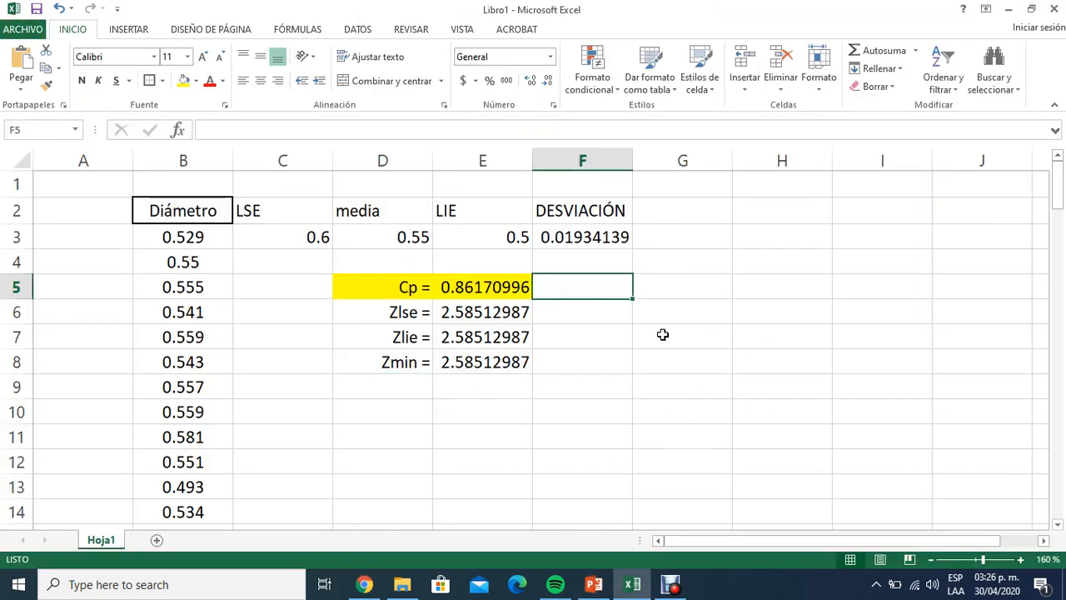
{"action": "key", "text": "ctrl+v"}
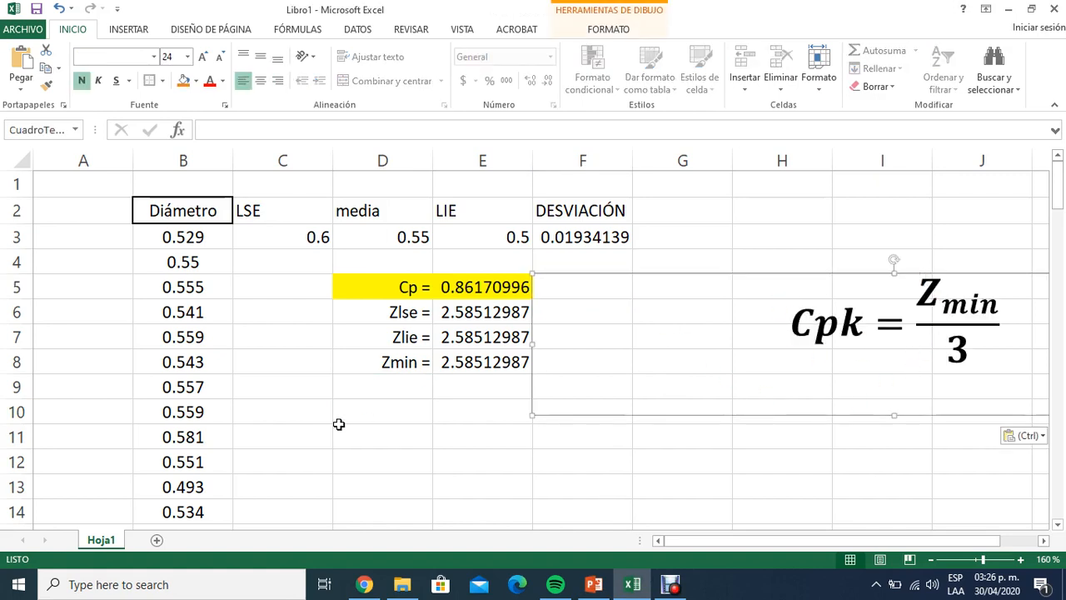
Step: Label cell D9 below Zmin as "Cpk ="
{"action": "left_click", "coordinate": [393, 389]}
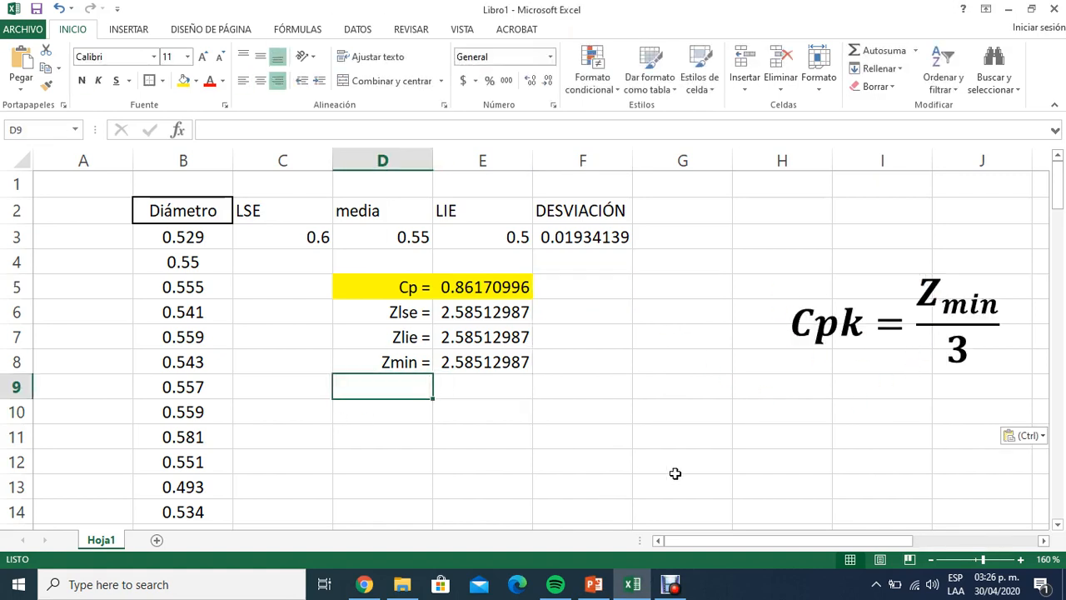
{"action": "type", "text": "C"}
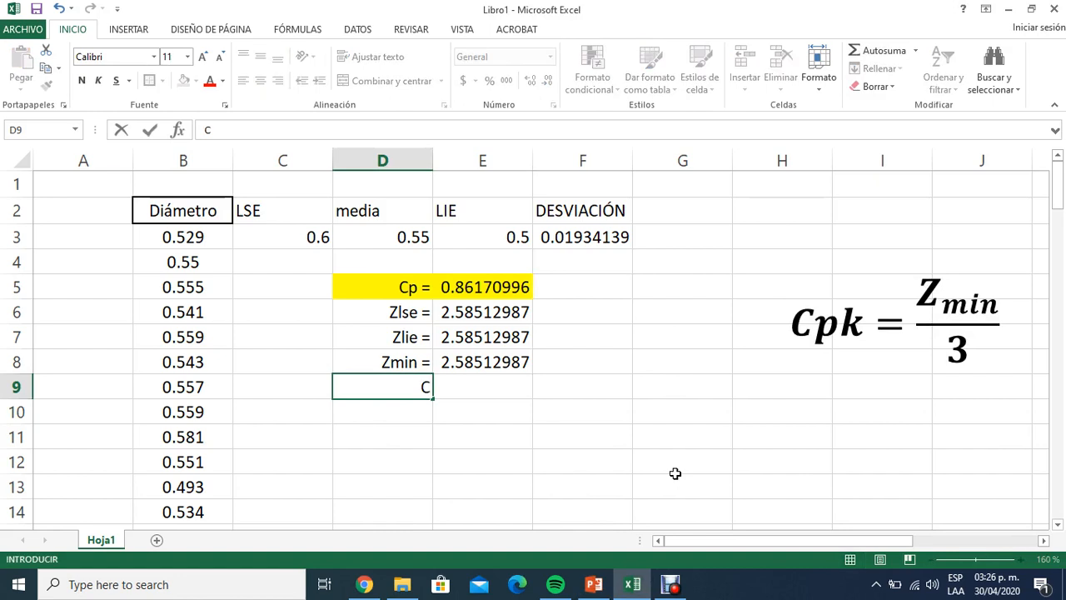
{"action": "type", "text": "pk ="}
{"action": "key", "text": "Return"}
Step: Calculate Cpk in cell E9 by dividing the Zmin value by 3 with the formula =E8/3
{"action": "key", "text": "Up"}
{"action": "key", "text": "Right"}
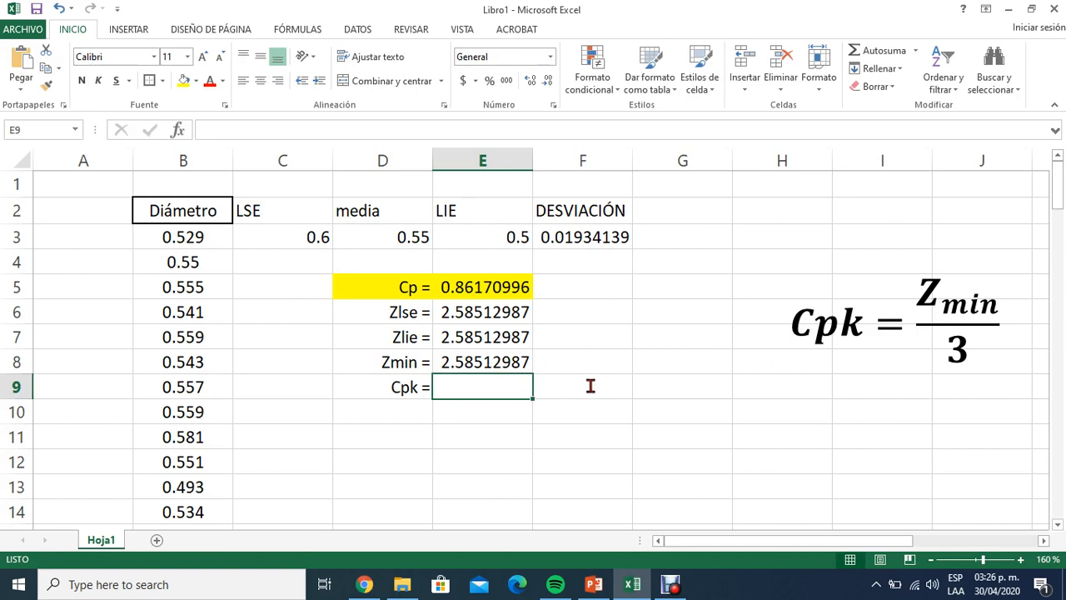
{"action": "type", "text": "="}
{"action": "left_click", "coordinate": [499, 361]}
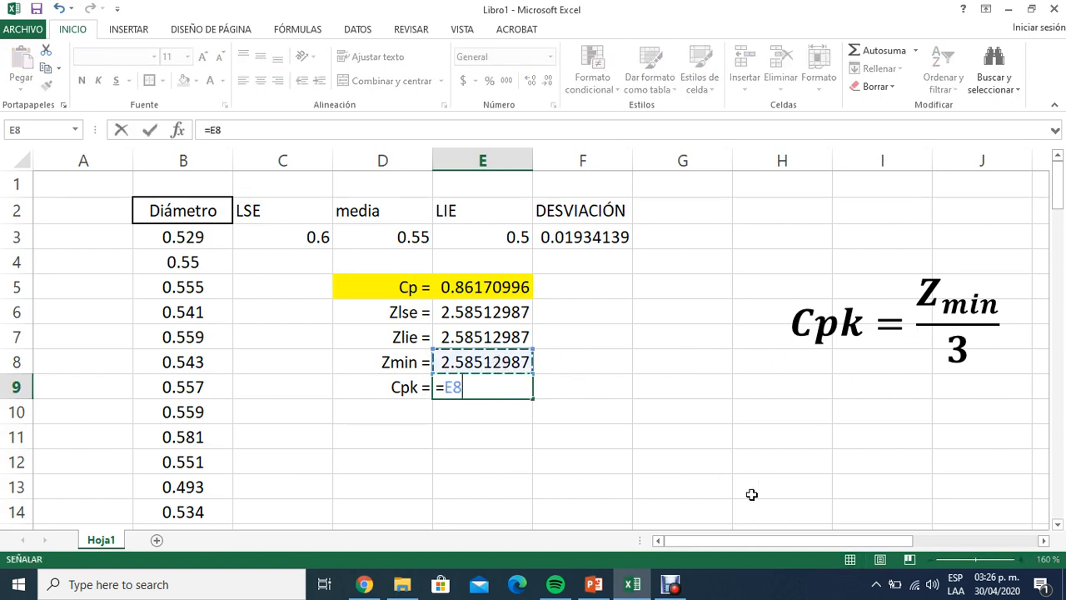
{"action": "type", "text": "/3"}
{"action": "key", "text": "Return"}
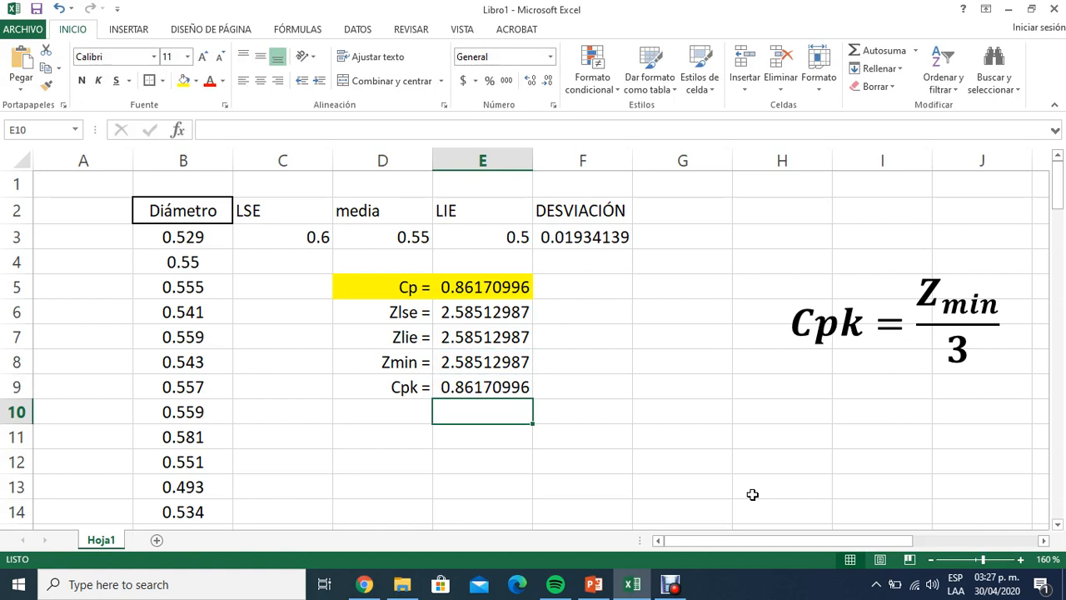
Step: Highlight the Cpk label and result in cells D9:E9 with a yellow fill
{"action": "left_click_drag", "start_coordinate": [384, 390], "coordinate": [521, 390]}
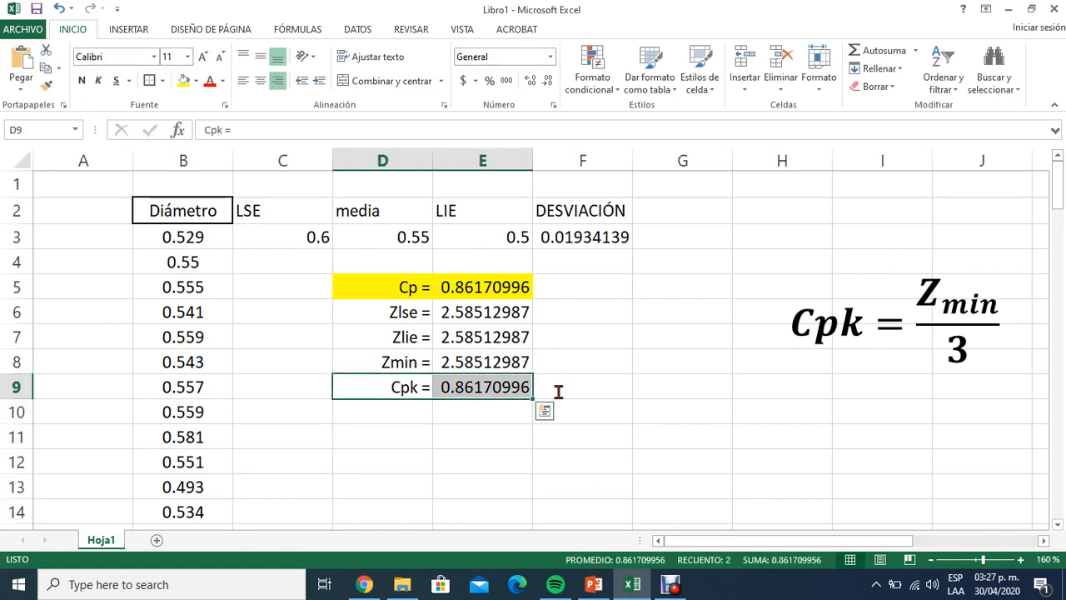
{"action": "left_click", "coordinate": [184, 80]}
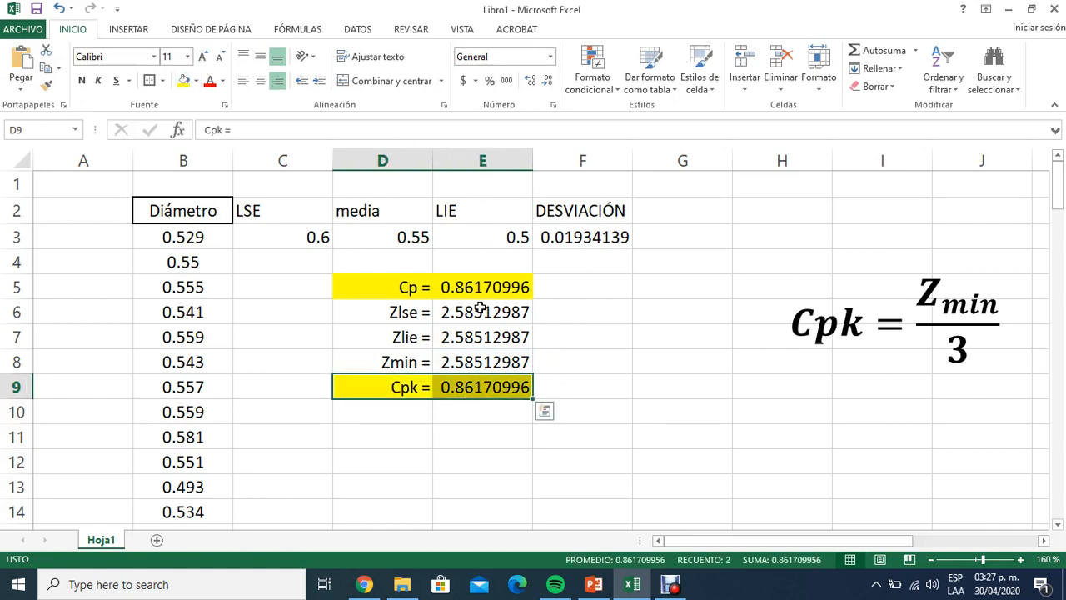
{"action": "left_click", "coordinate": [578, 359]}
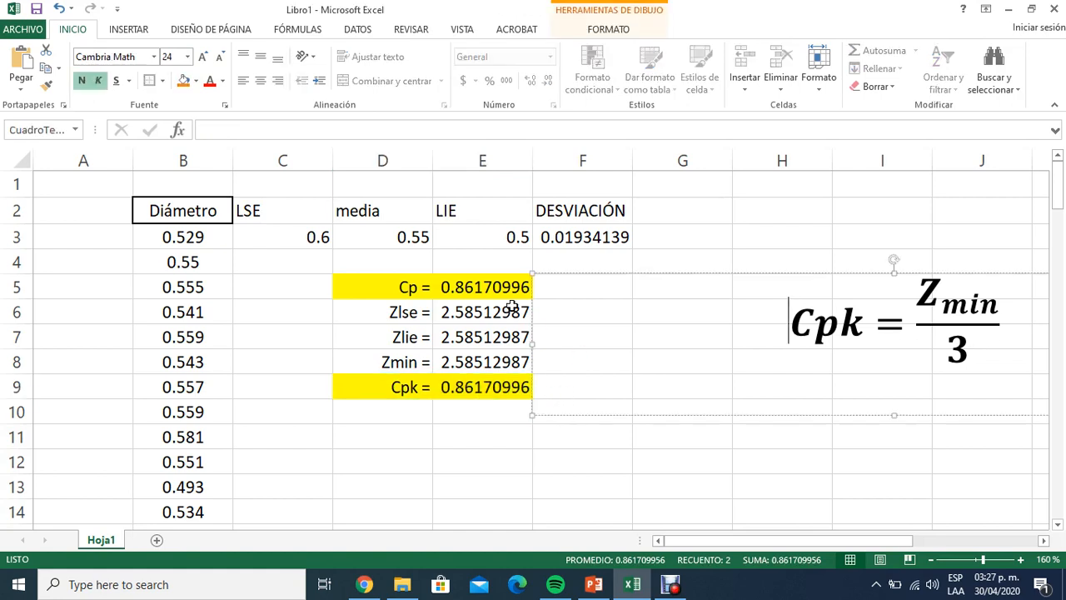
{"action": "left_click", "coordinate": [653, 421]}
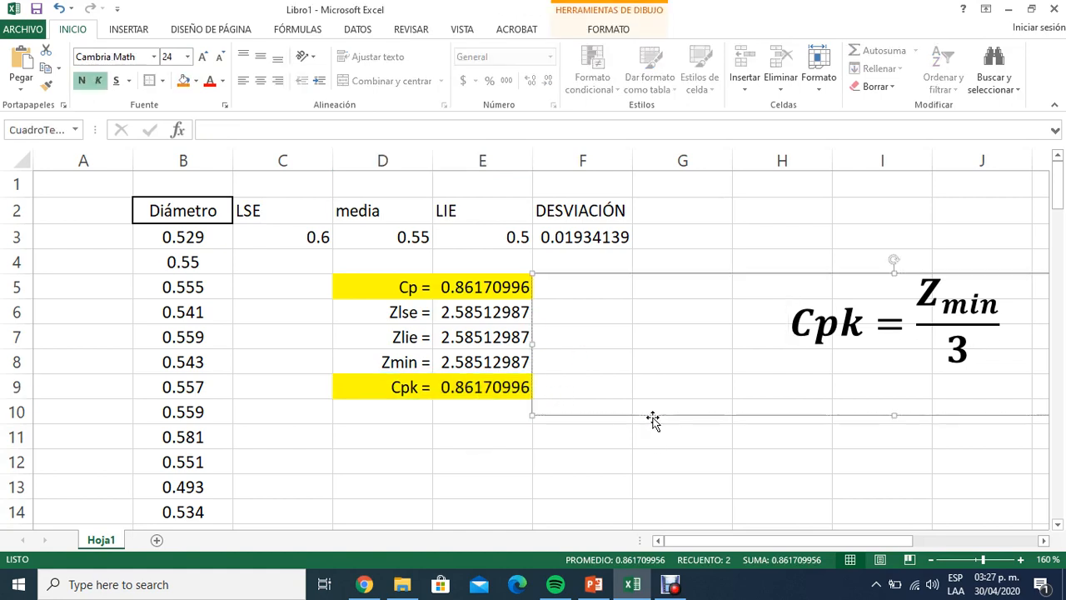
{"action": "left_click", "coordinate": [442, 457]}
Step: Compare the Cp and Cpk results, checking the standard deviation in F3 and the cells referenced by the Cp formula in E5
{"action": "left_click", "coordinate": [405, 284]}
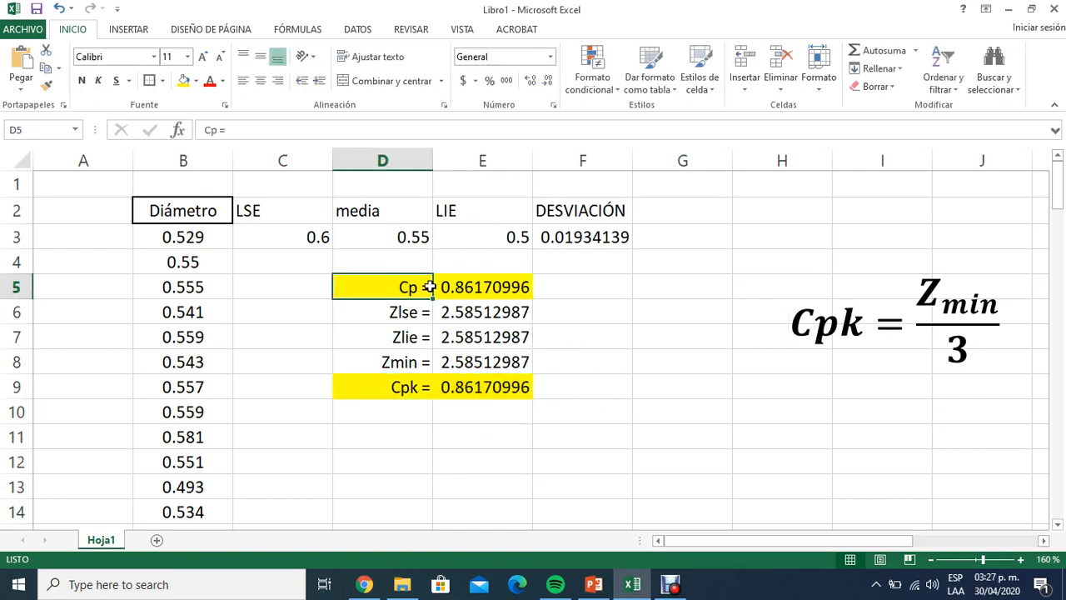
{"action": "left_click_drag", "start_coordinate": [429, 287], "coordinate": [462, 287]}
{"action": "left_click_drag", "start_coordinate": [407, 388], "coordinate": [465, 387]}
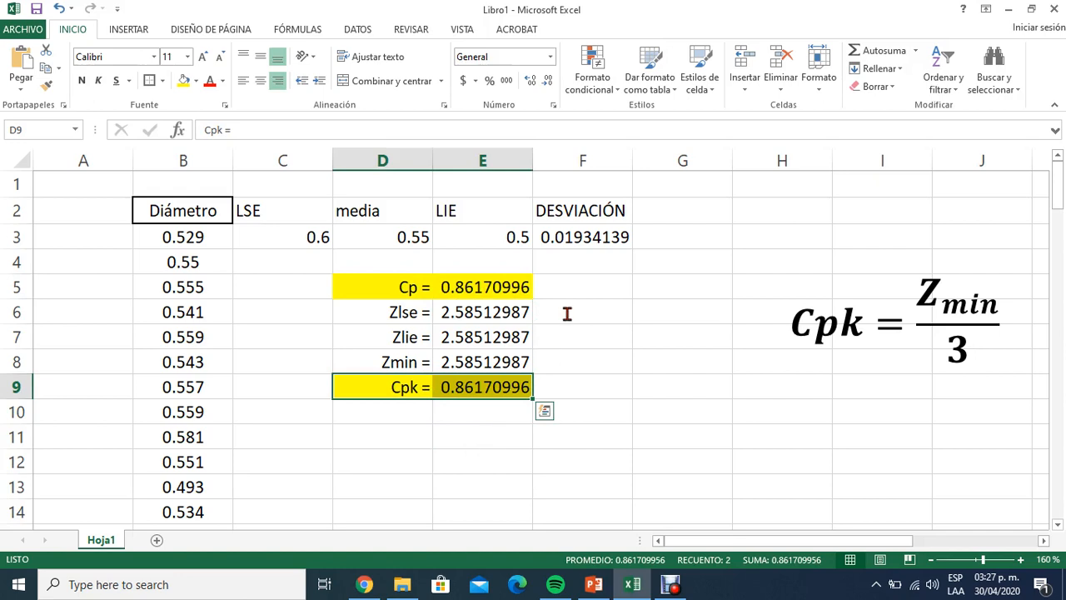
{"action": "left_click", "coordinate": [567, 218]}
{"action": "left_click_drag", "start_coordinate": [567, 219], "coordinate": [572, 235]}
{"action": "left_click_drag", "start_coordinate": [395, 281], "coordinate": [456, 284]}
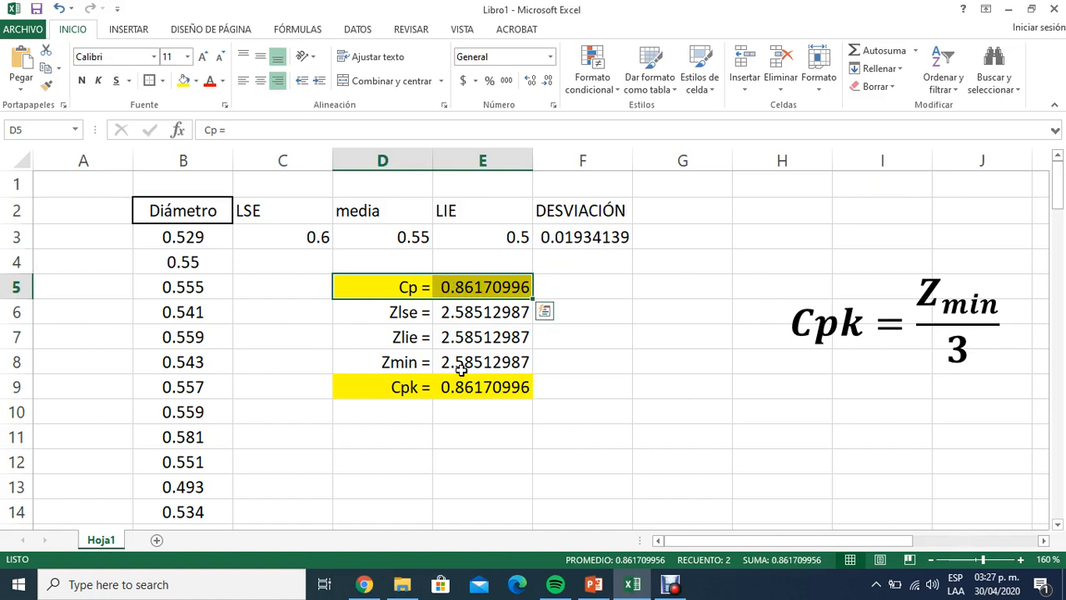
{"action": "left_click", "coordinate": [471, 395]}
{"action": "left_click", "coordinate": [468, 287]}
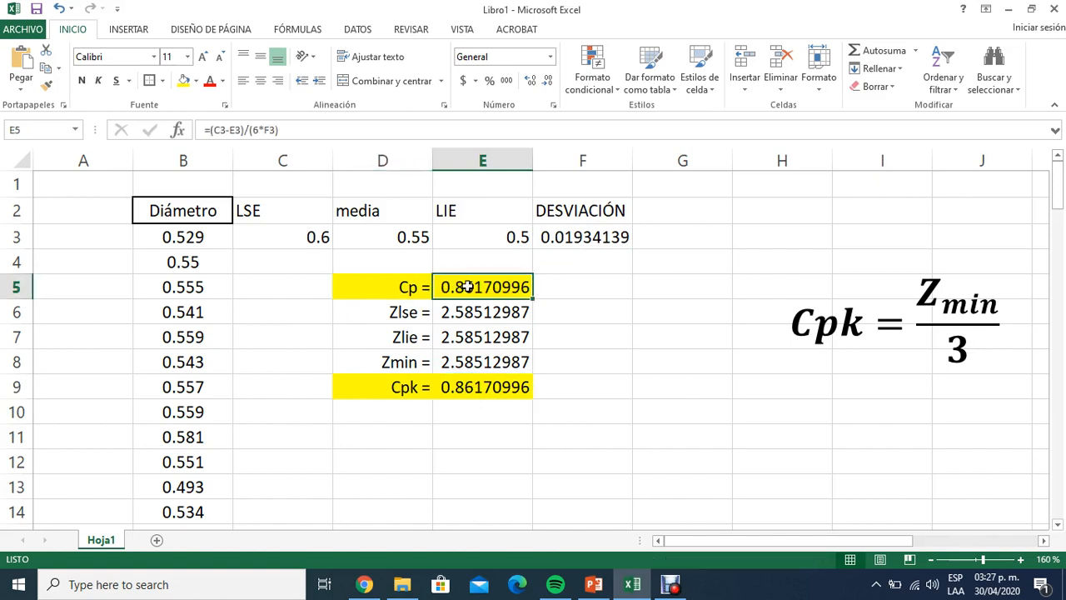
{"action": "double_click", "coordinate": [468, 286]}
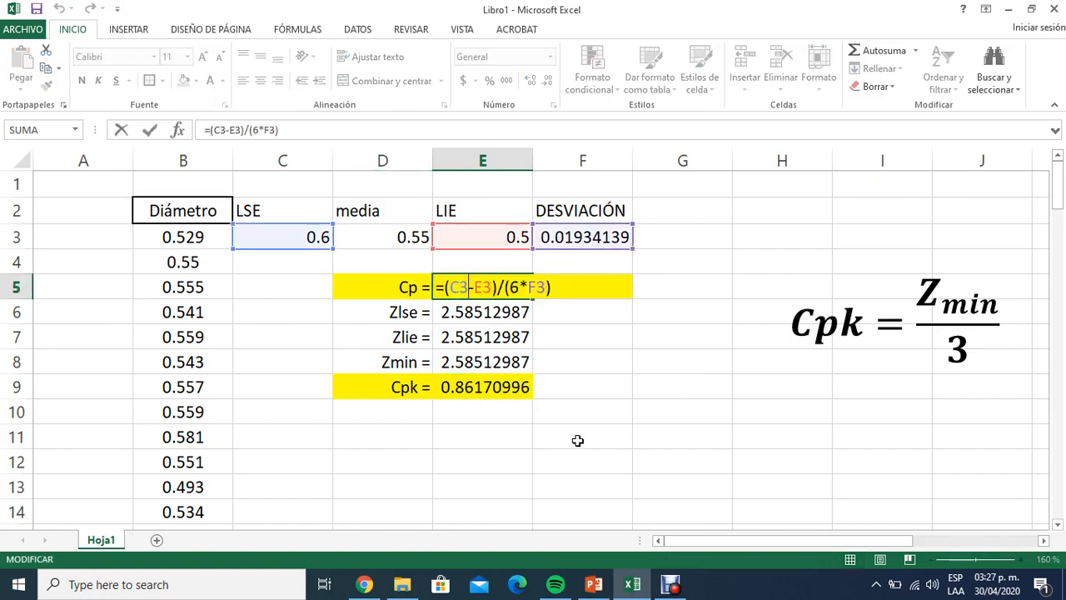
{"action": "key", "text": "Return"}
{"action": "left_click", "coordinate": [454, 290]}
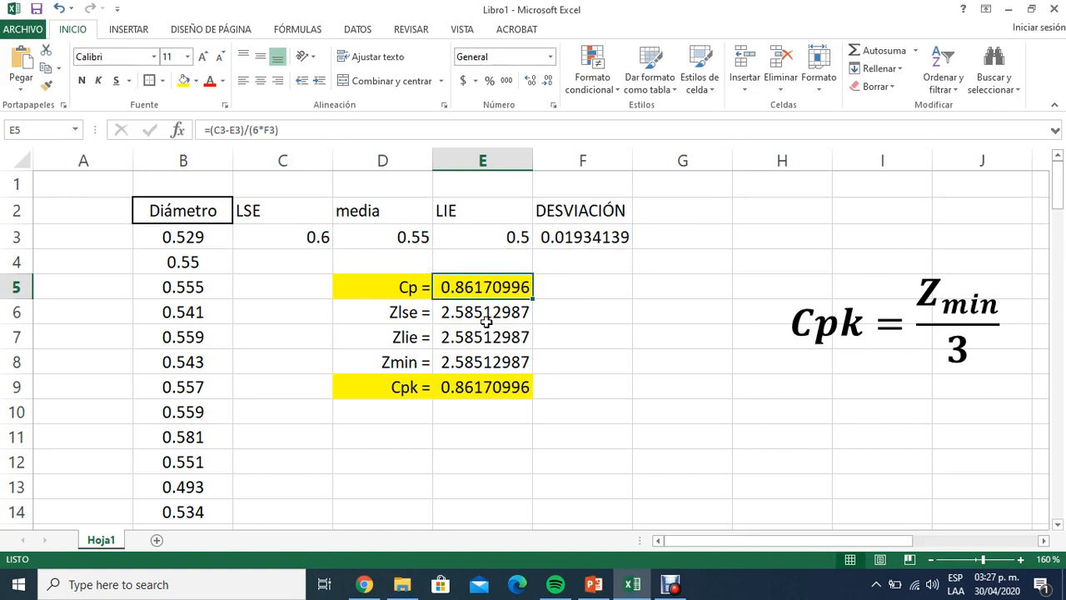
Step: Review the Diámetro data in column B together with the highlighted Cp and Cpk results
{"action": "left_click_drag", "start_coordinate": [205, 217], "coordinate": [201, 257]}
{"action": "left_click", "coordinate": [223, 286]}
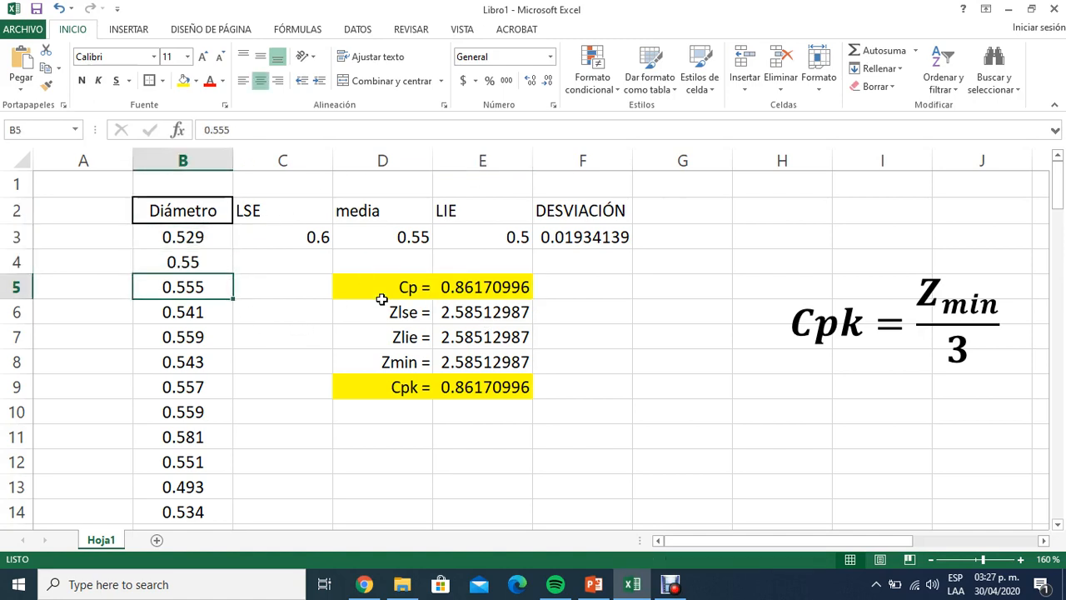
{"action": "left_click", "coordinate": [450, 285]}
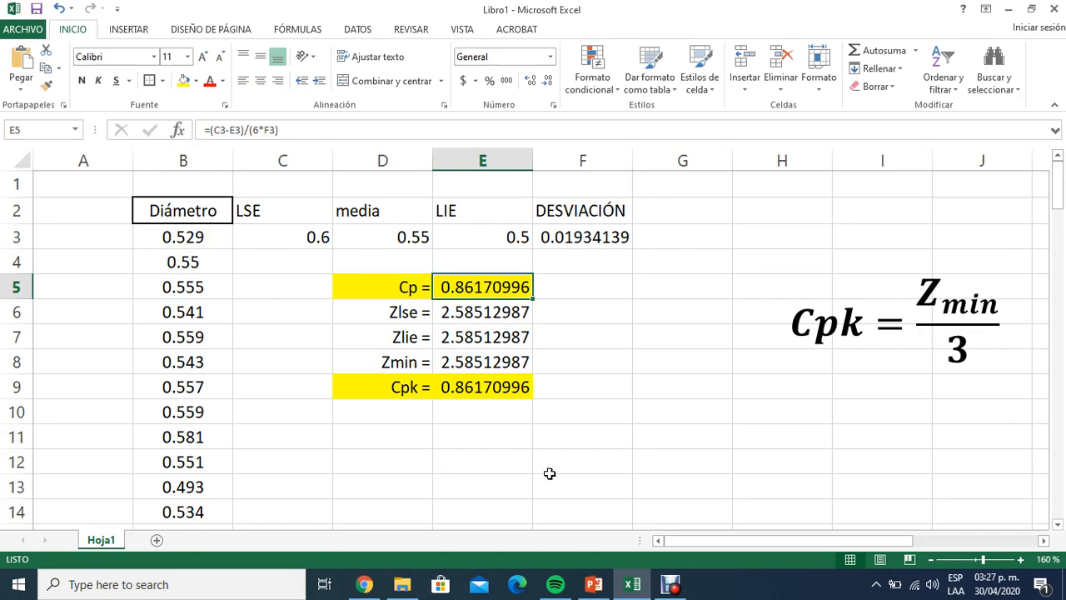
{"action": "left_click", "coordinate": [473, 389]}
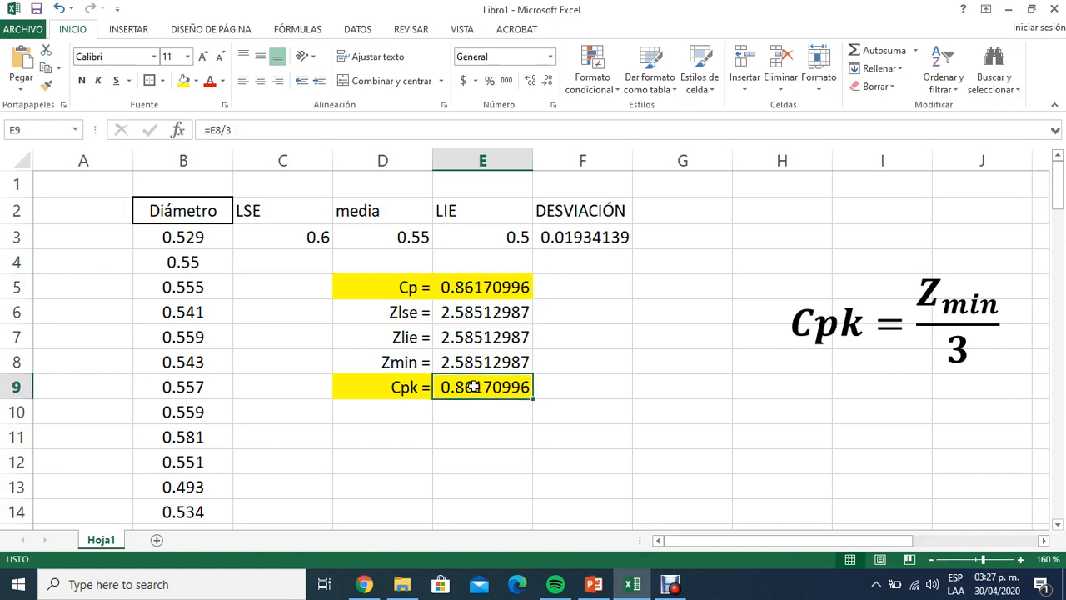
{"action": "left_click_drag", "start_coordinate": [379, 288], "coordinate": [454, 287]}
{"action": "left_click_drag", "start_coordinate": [388, 389], "coordinate": [495, 389]}
{"action": "left_click", "coordinate": [456, 412]}
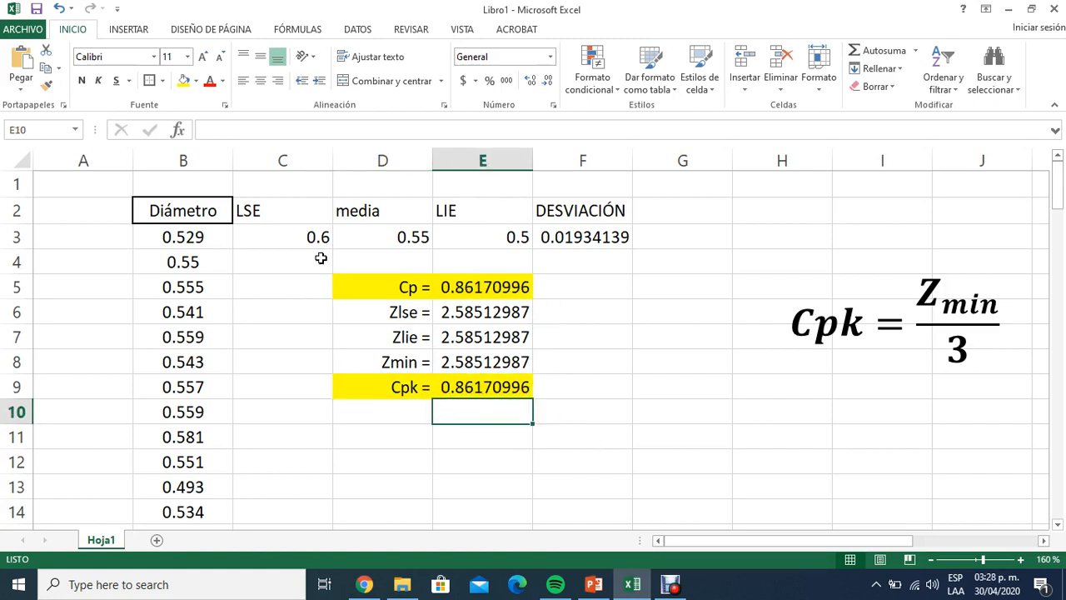
{"action": "left_click_drag", "start_coordinate": [209, 213], "coordinate": [200, 278]}
{"action": "left_click", "coordinate": [404, 286]}
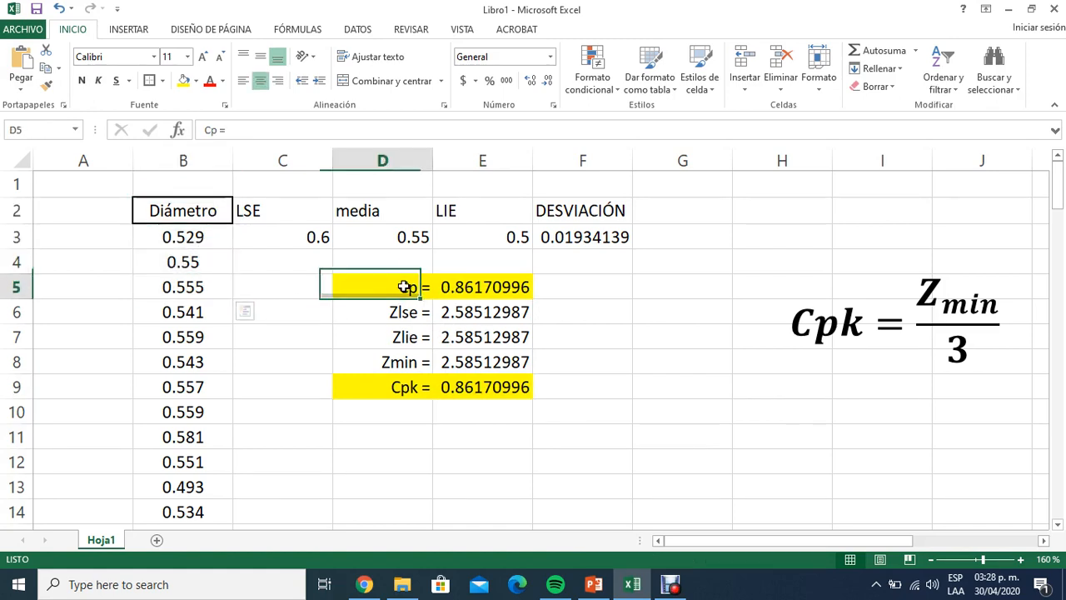
{"action": "left_click_drag", "start_coordinate": [404, 286], "coordinate": [452, 287]}
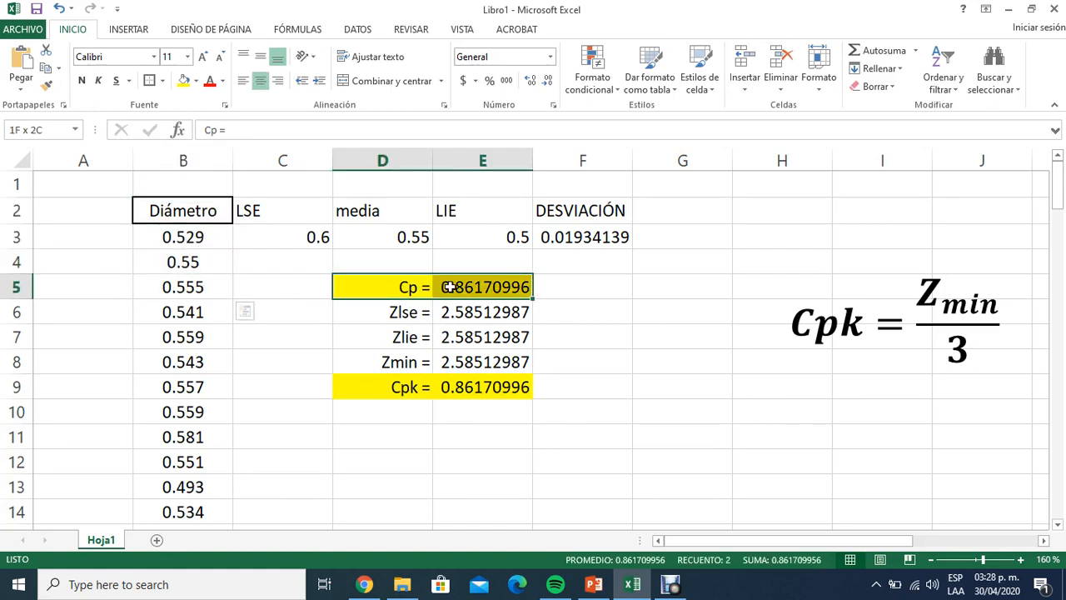
{"action": "left_click", "coordinate": [500, 439]}
Step: Switch to PowerPoint and read the Cp and Cpk rating rules on slide 22, including the "CLASE MUNDIAL" and "EXCELENTE" levels
{"action": "left_click", "coordinate": [594, 581]}
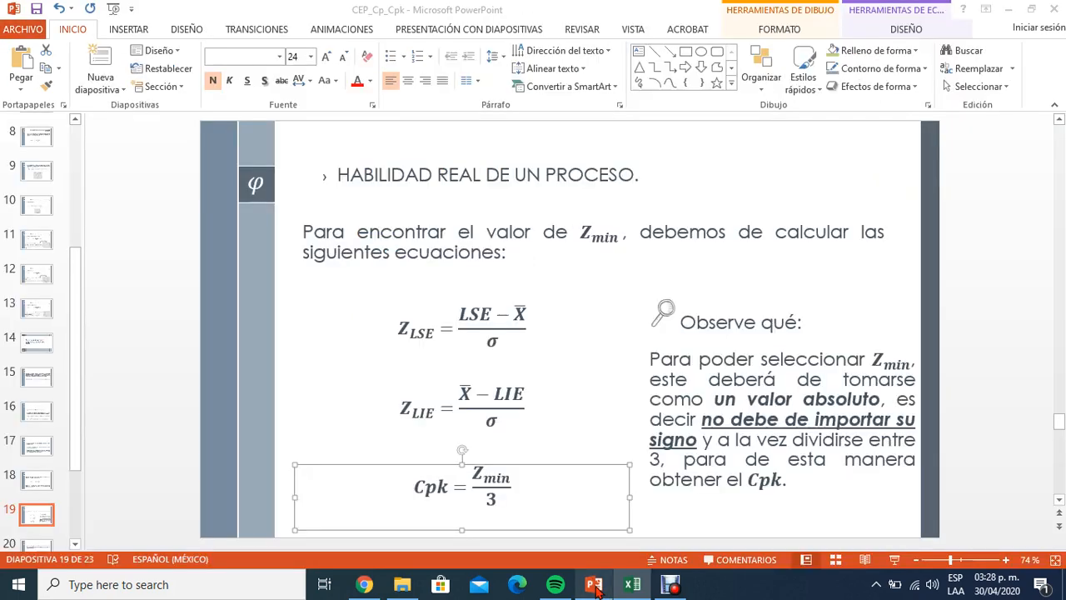
{"action": "scroll", "coordinate": [50, 516], "scroll_direction": "down", "scroll_amount": 4}
{"action": "left_click", "coordinate": [55, 493]}
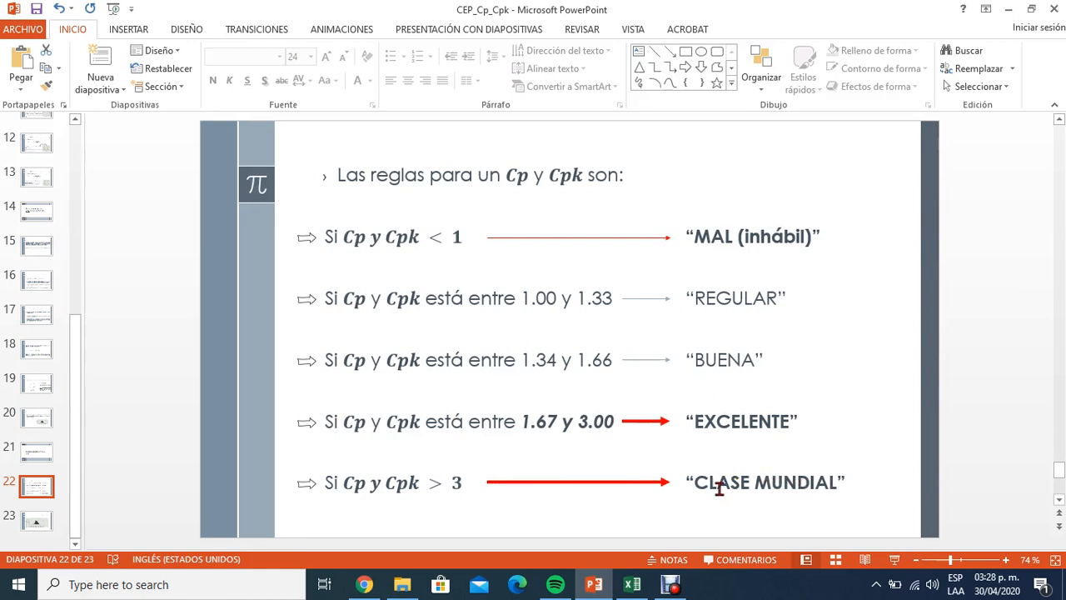
{"action": "left_click_drag", "start_coordinate": [700, 488], "coordinate": [825, 487]}
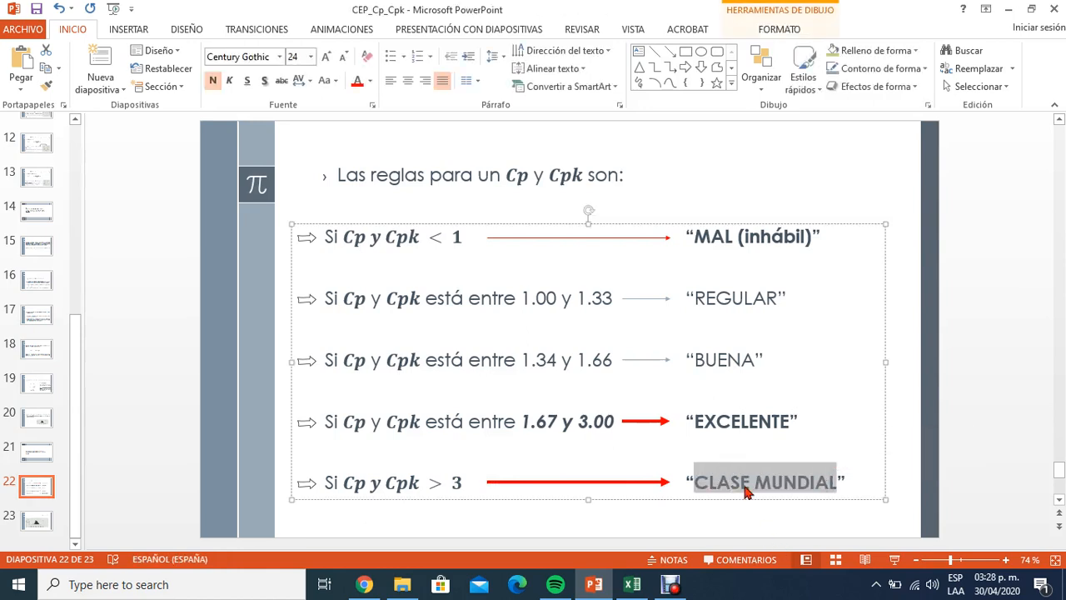
{"action": "left_click", "coordinate": [746, 421]}
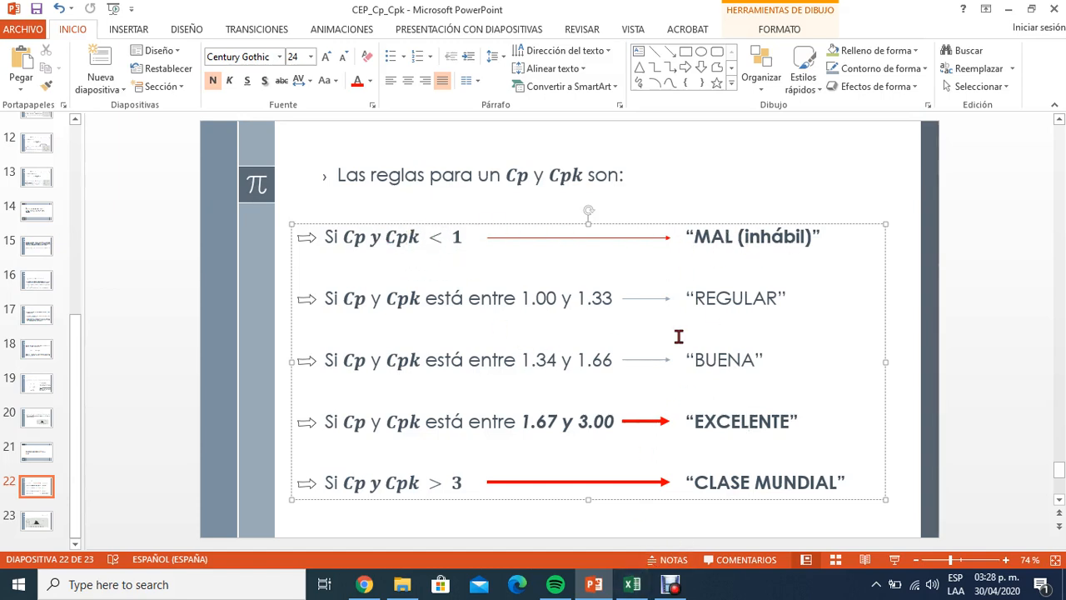
Step: Return to the Excel worksheet and evaluate the diameter data's Cp and Cpk against the rating rules, including the DESVIACIÓN value
{"action": "left_click", "coordinate": [638, 586]}
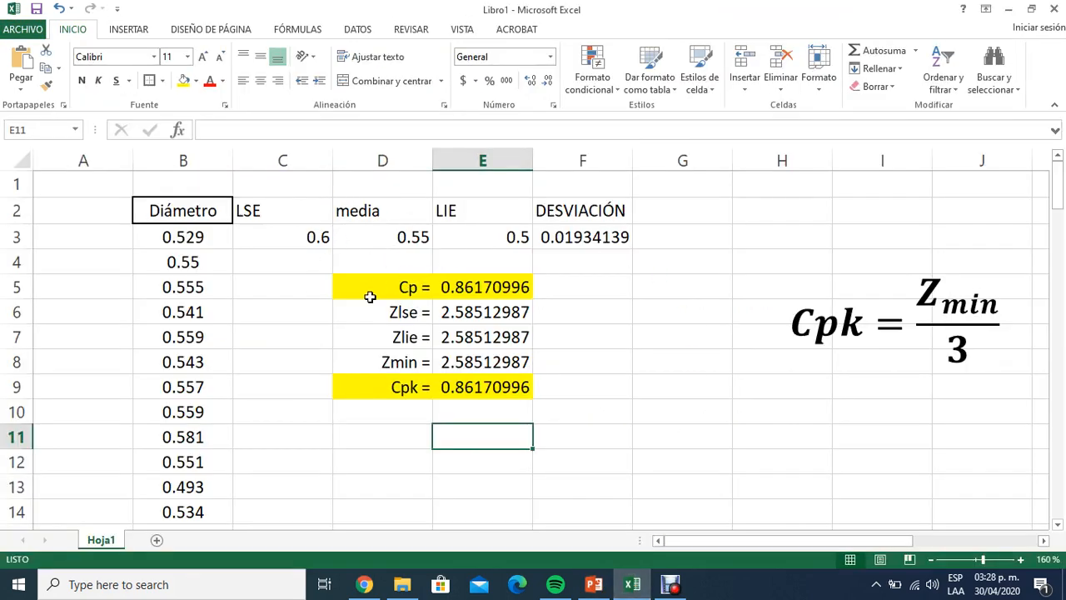
{"action": "left_click_drag", "start_coordinate": [212, 209], "coordinate": [208, 268]}
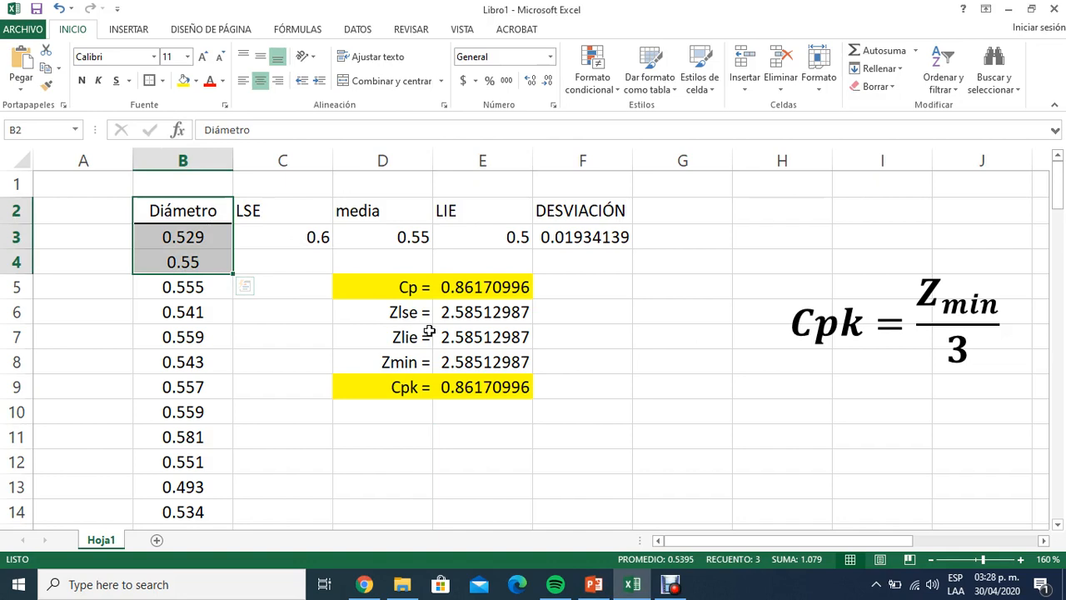
{"action": "left_click", "coordinate": [552, 295]}
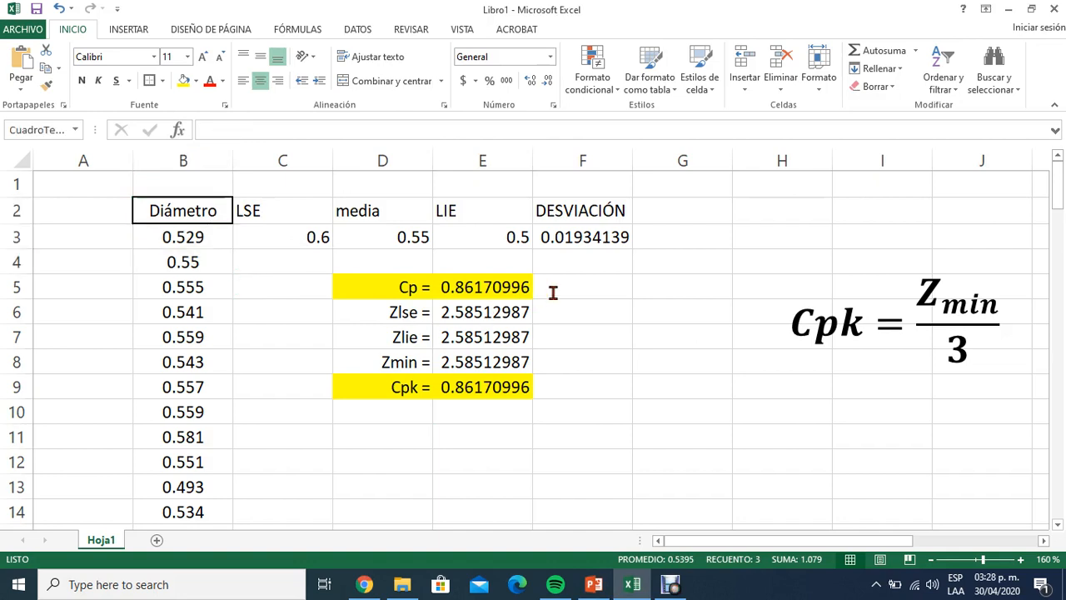
{"action": "left_click", "coordinate": [488, 284]}
{"action": "left_click_drag", "start_coordinate": [385, 283], "coordinate": [460, 288]}
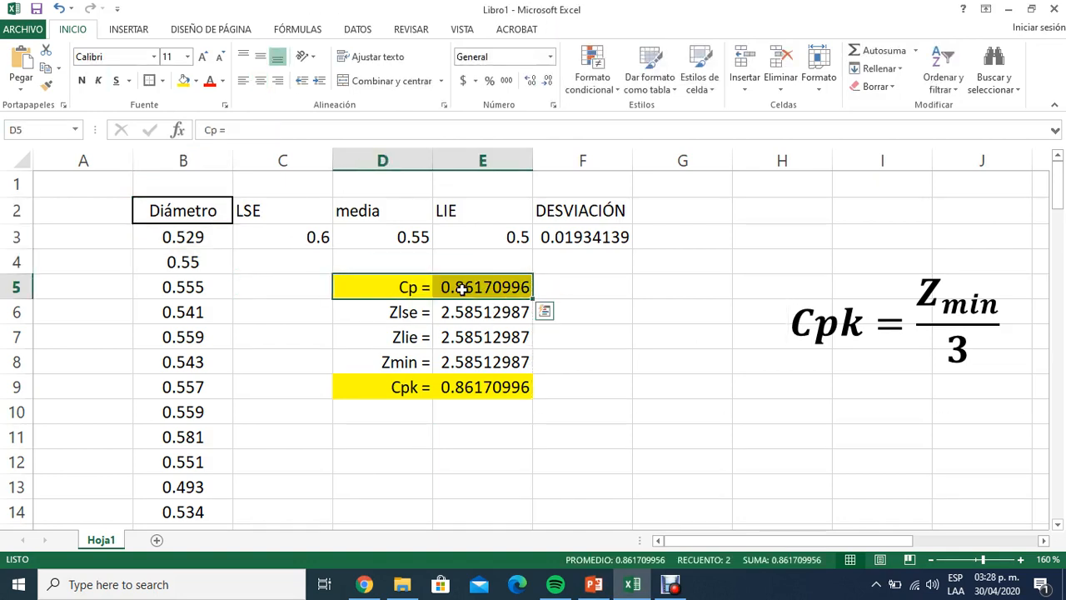
{"action": "left_click_drag", "start_coordinate": [201, 210], "coordinate": [208, 337]}
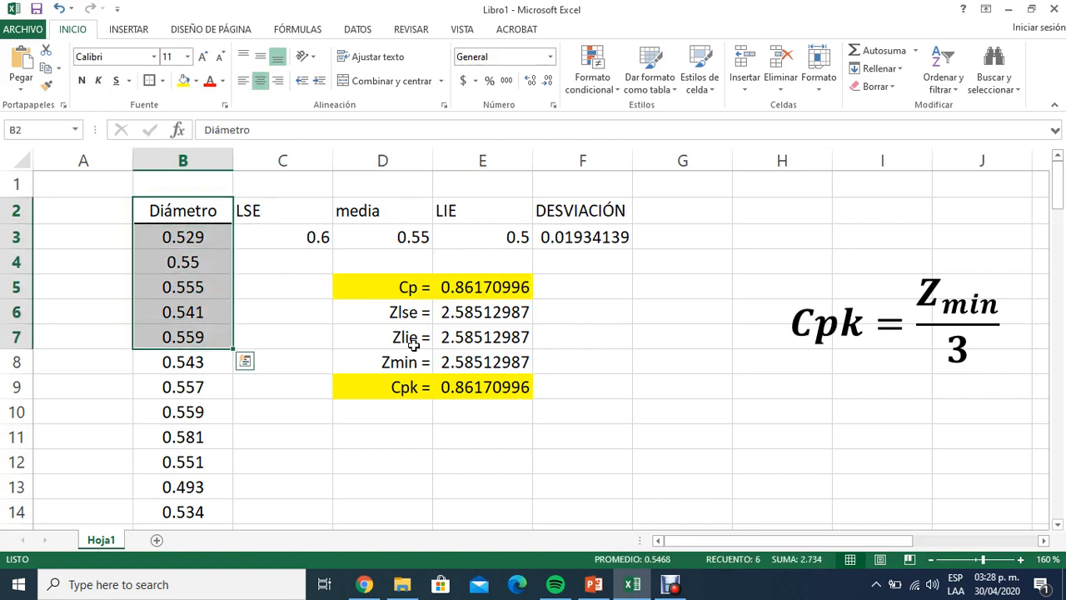
{"action": "left_click", "coordinate": [495, 389]}
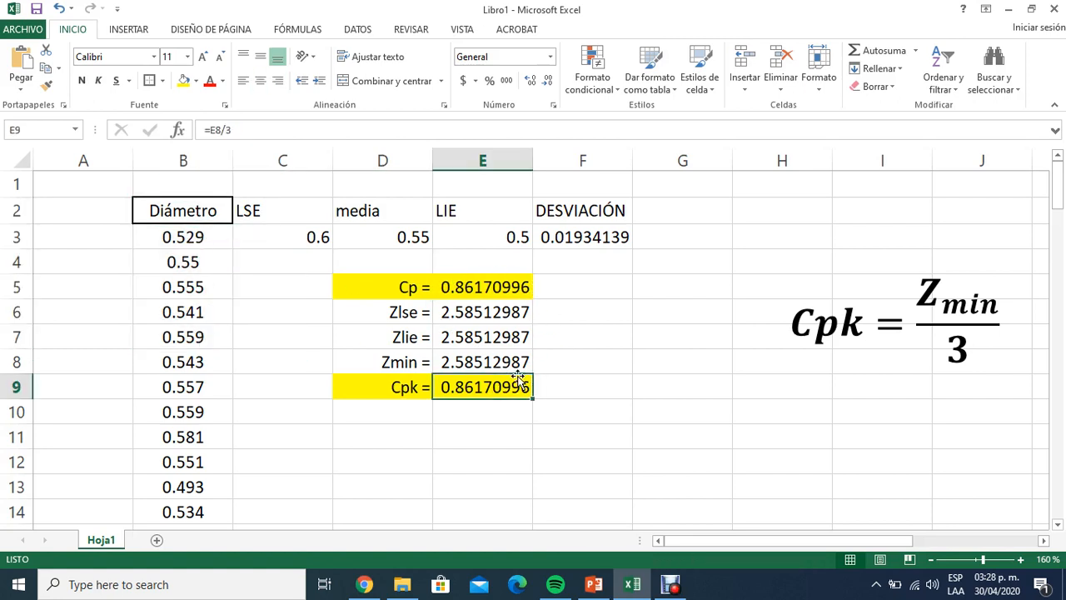
{"action": "left_click_drag", "start_coordinate": [210, 237], "coordinate": [203, 362]}
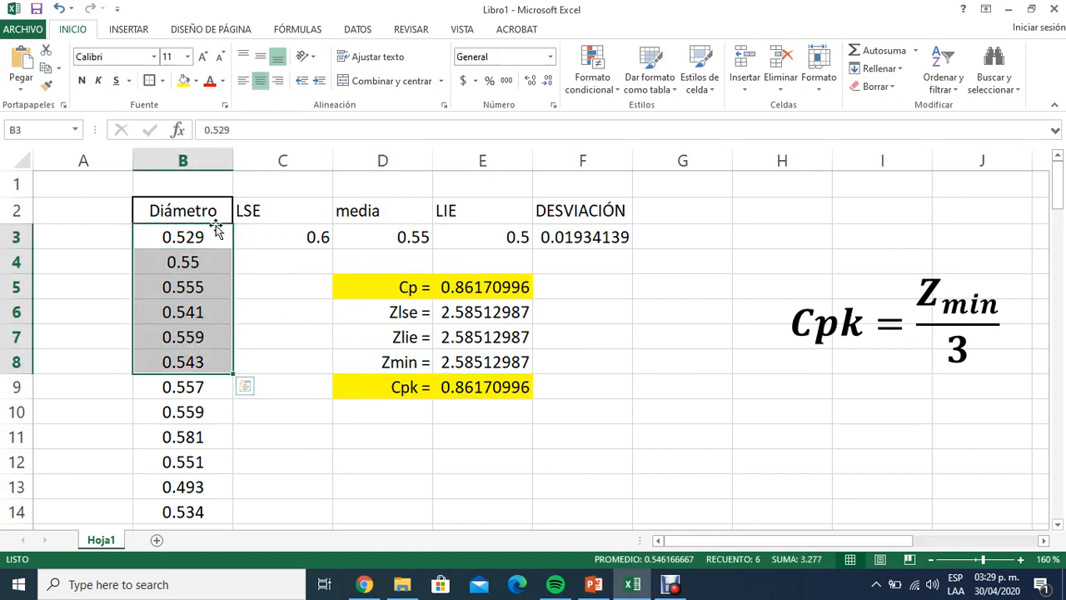
{"action": "left_click_drag", "start_coordinate": [405, 287], "coordinate": [454, 287]}
{"action": "left_click_drag", "start_coordinate": [406, 387], "coordinate": [452, 388]}
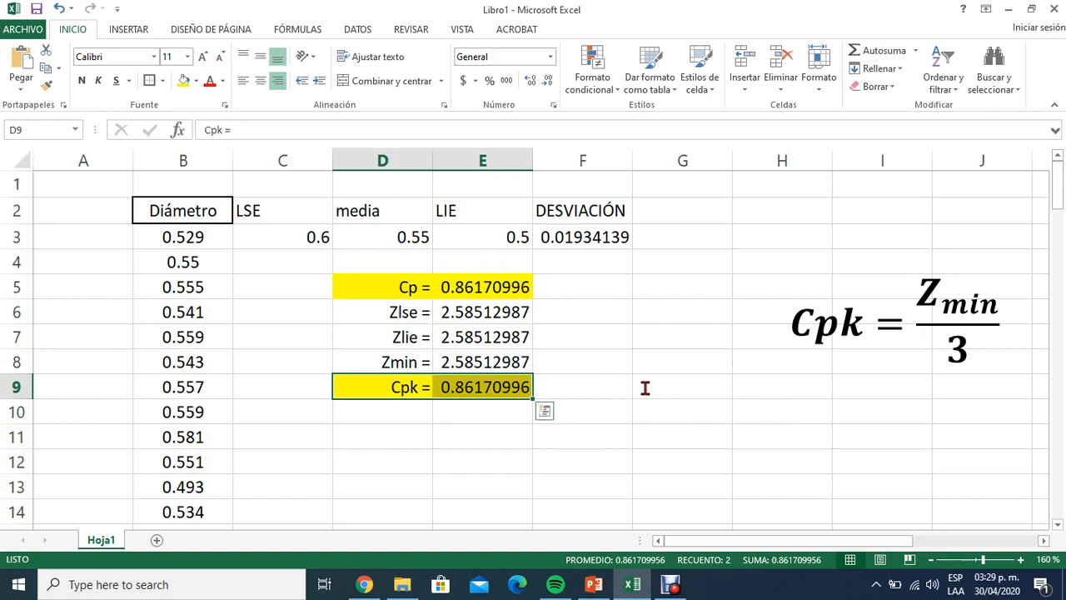
{"action": "left_click_drag", "start_coordinate": [583, 211], "coordinate": [591, 258]}
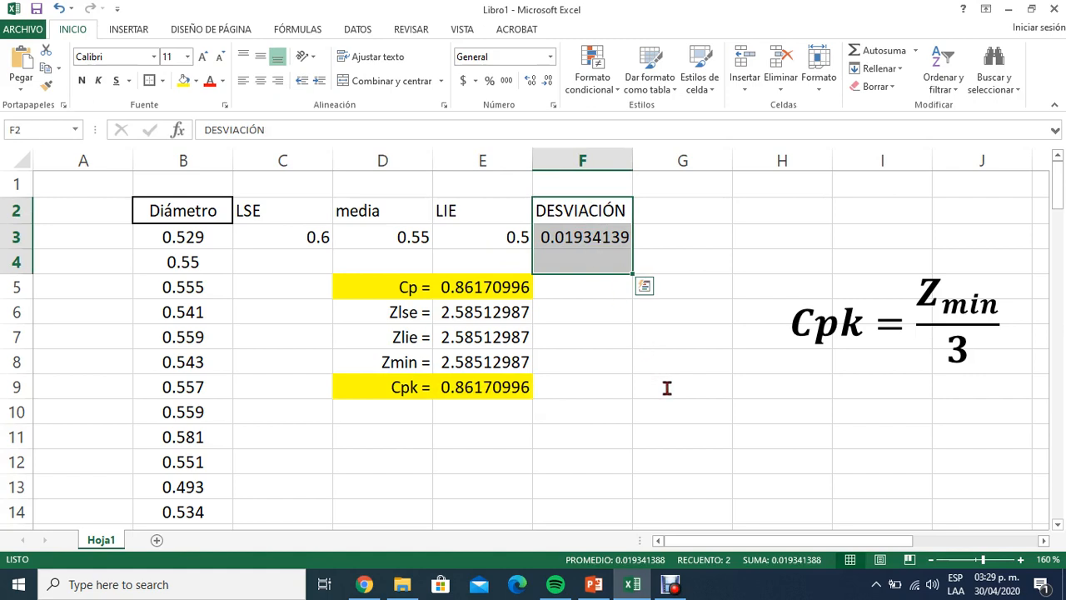
{"action": "left_click", "coordinate": [603, 333]}
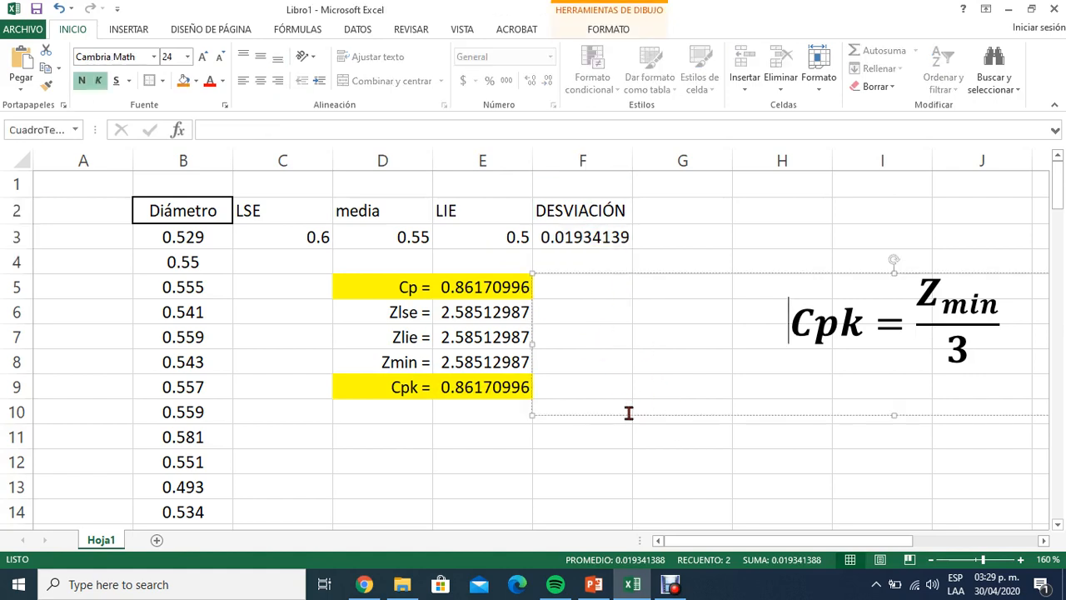